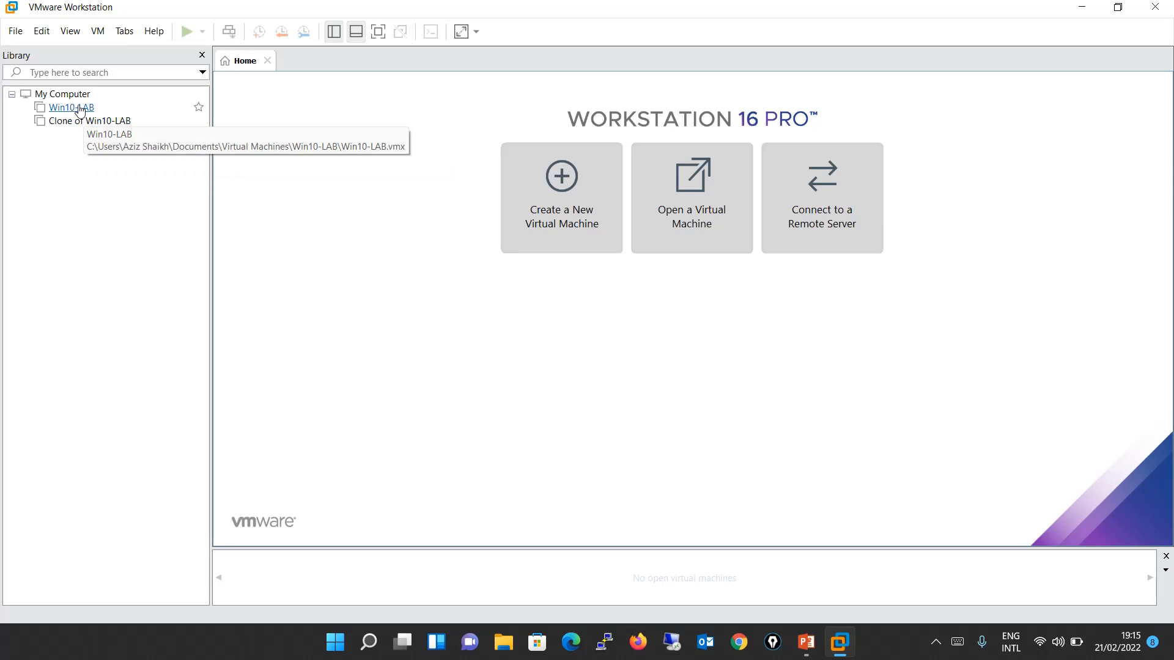
Open the Win10-LAB virtual machine's settings, view its network adapter's connection options and close them without changes.
click(79, 109)
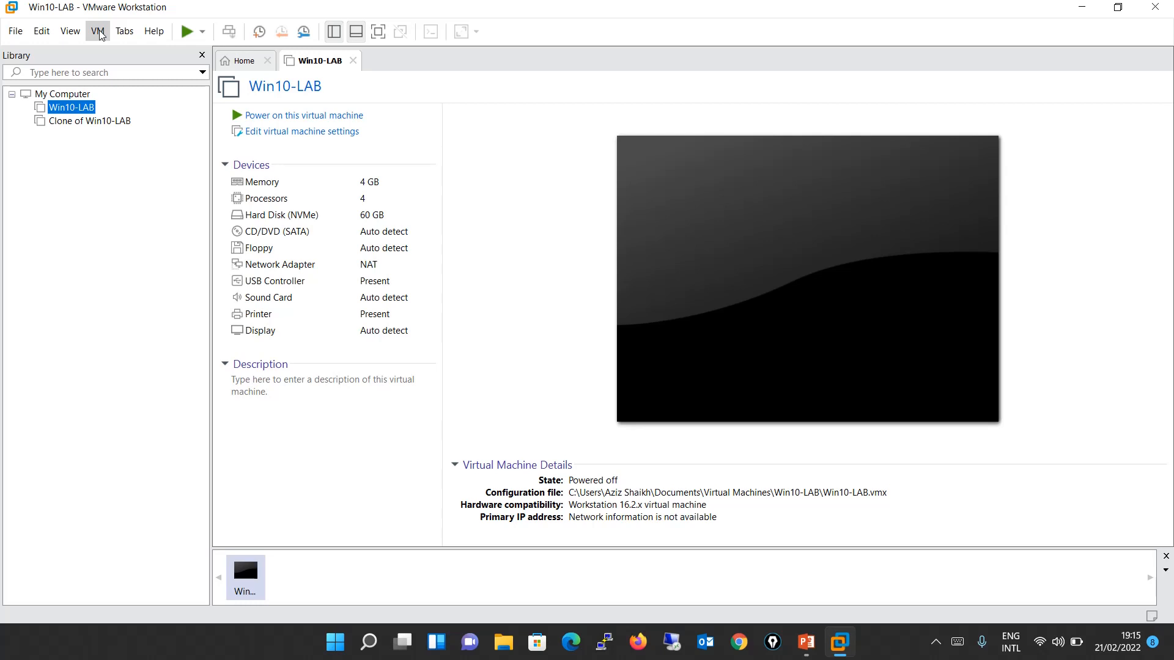
click(323, 133)
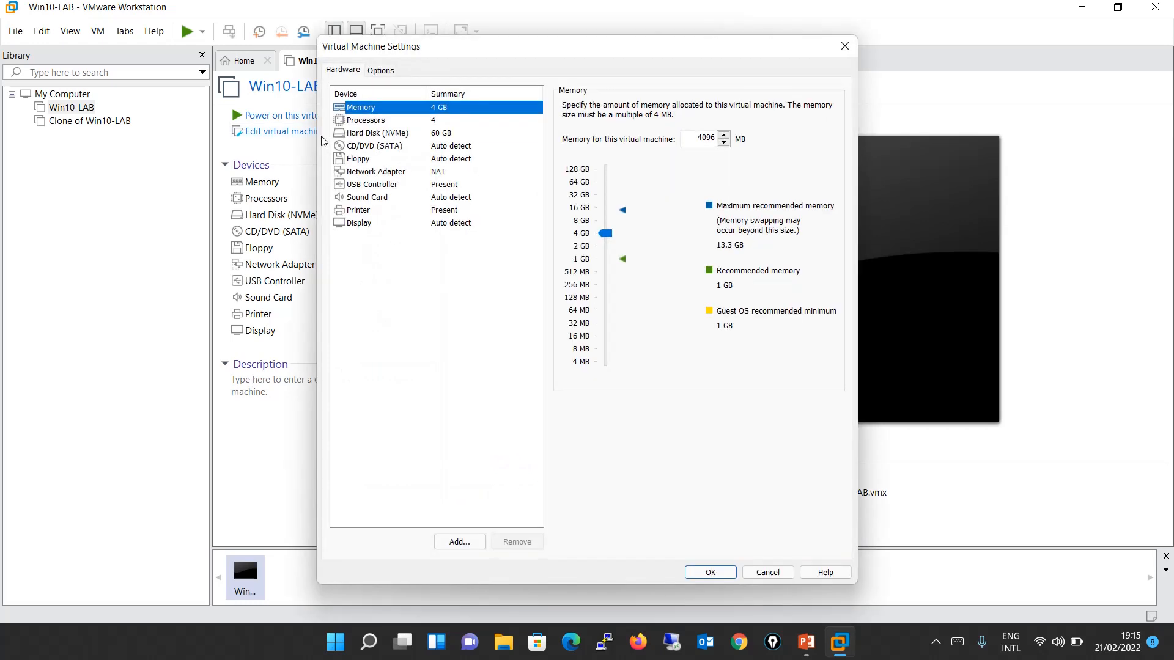
click(435, 173)
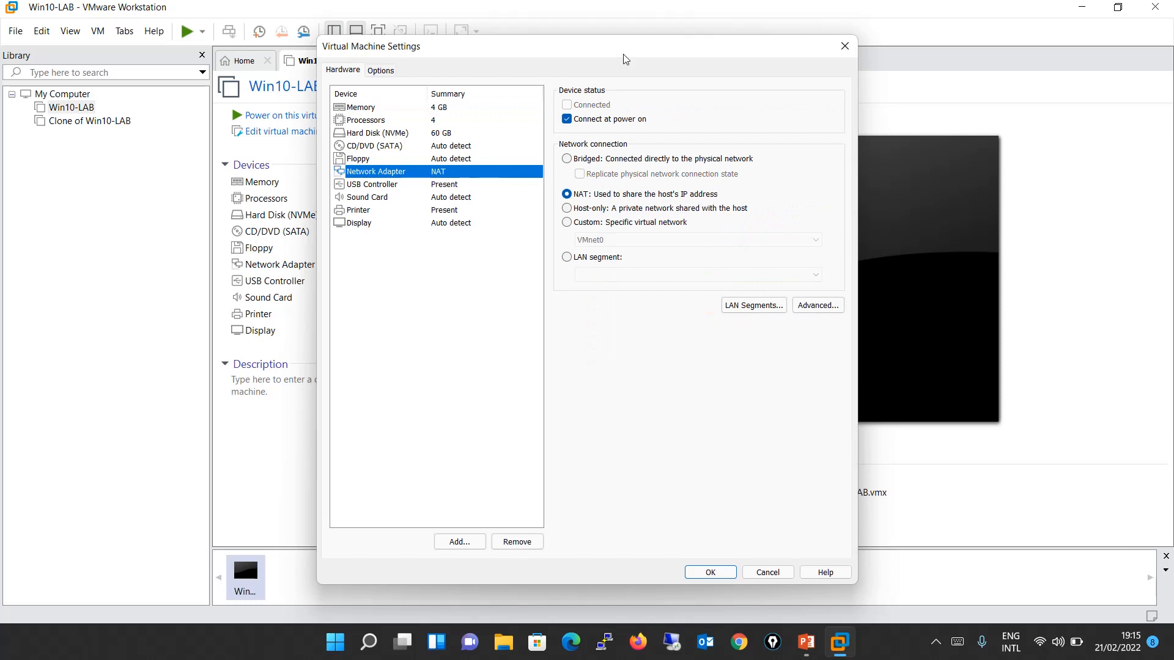
click(844, 46)
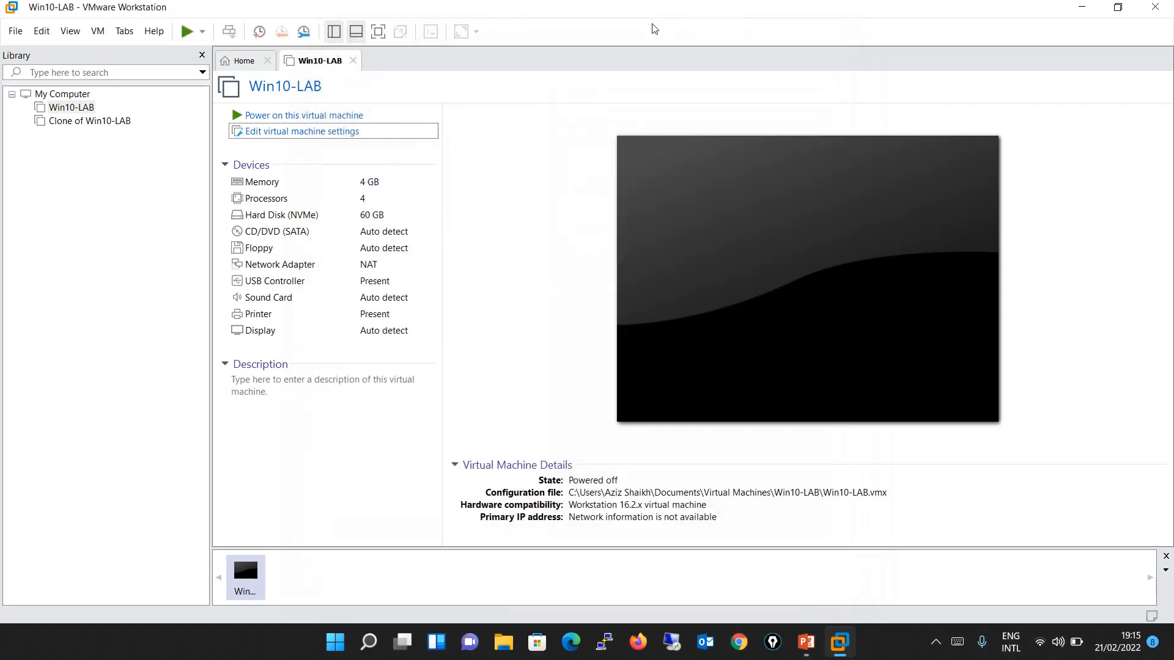
Open the Virtual Network Editor and unlock its configuration with administrator privileges.
click(98, 31)
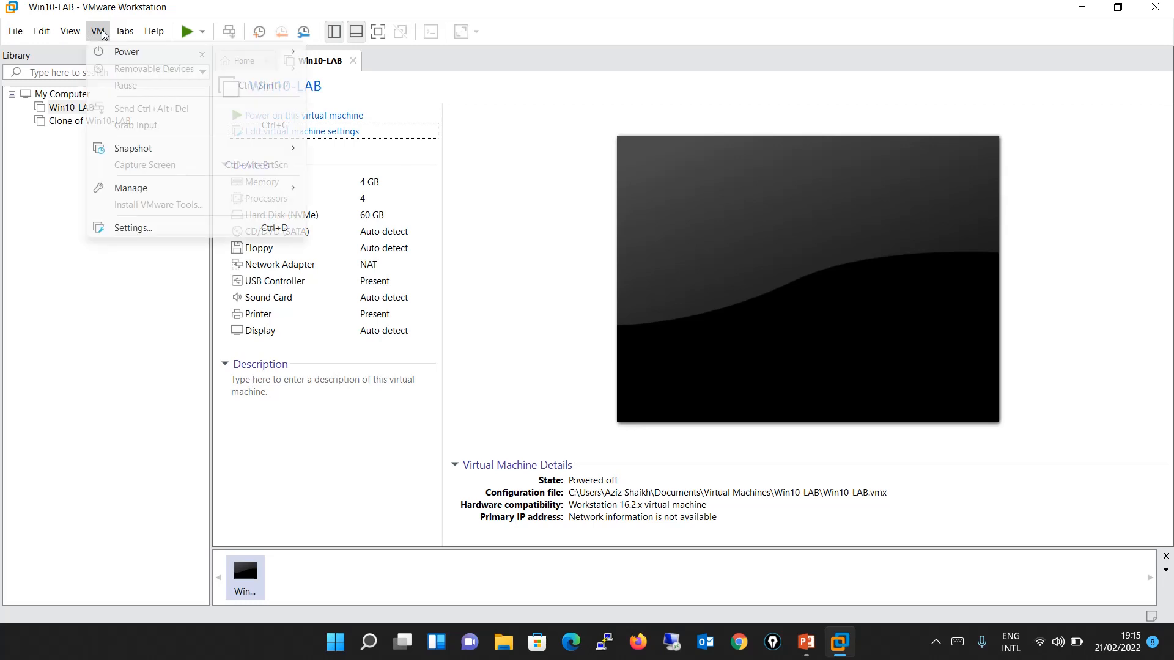
click(61, 32)
mouse_move(48, 30)
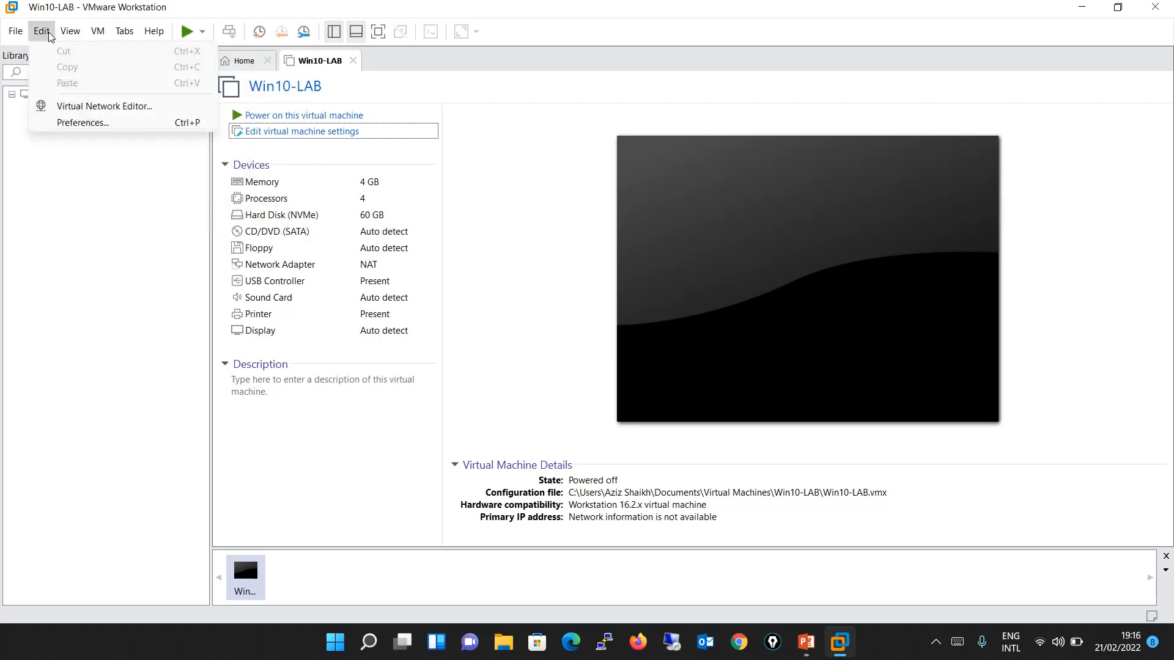
click(62, 108)
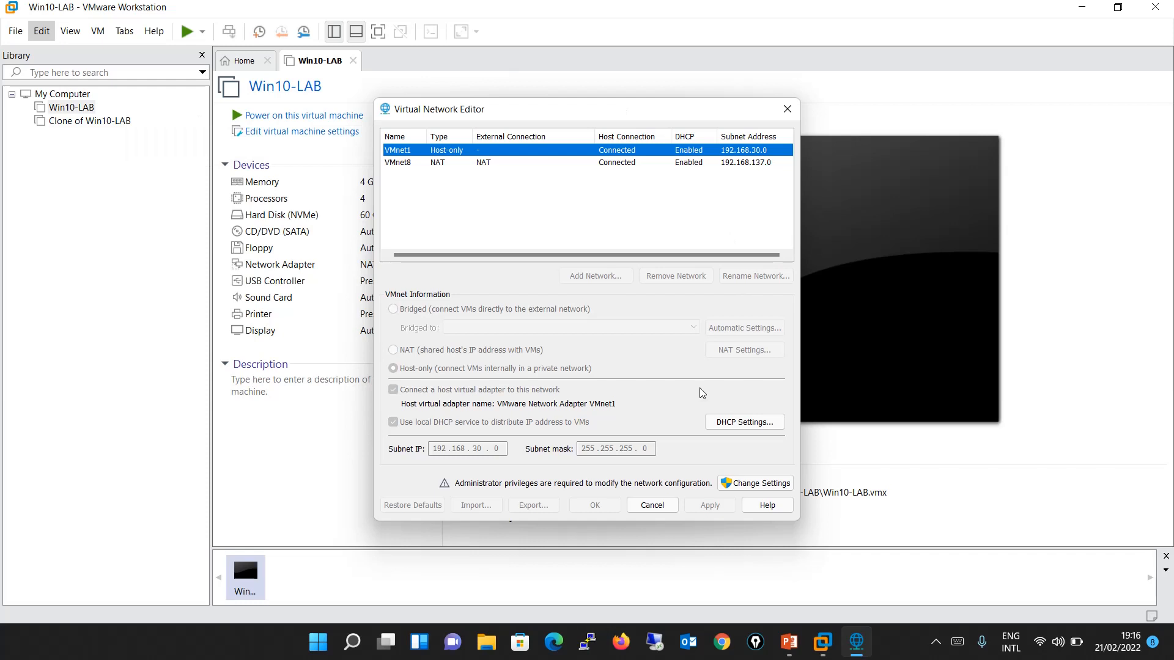
click(748, 485)
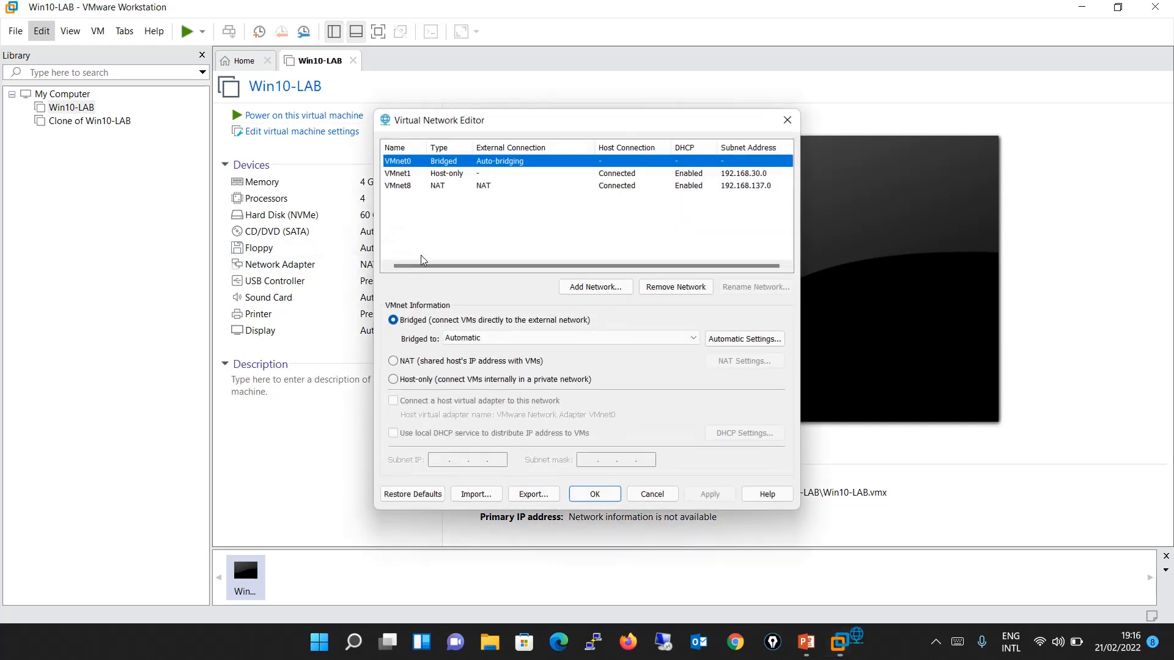
Review the configuration of the VMnet1 host-only, VMnet8 NAT and VMnet0 bridged networks.
click(408, 176)
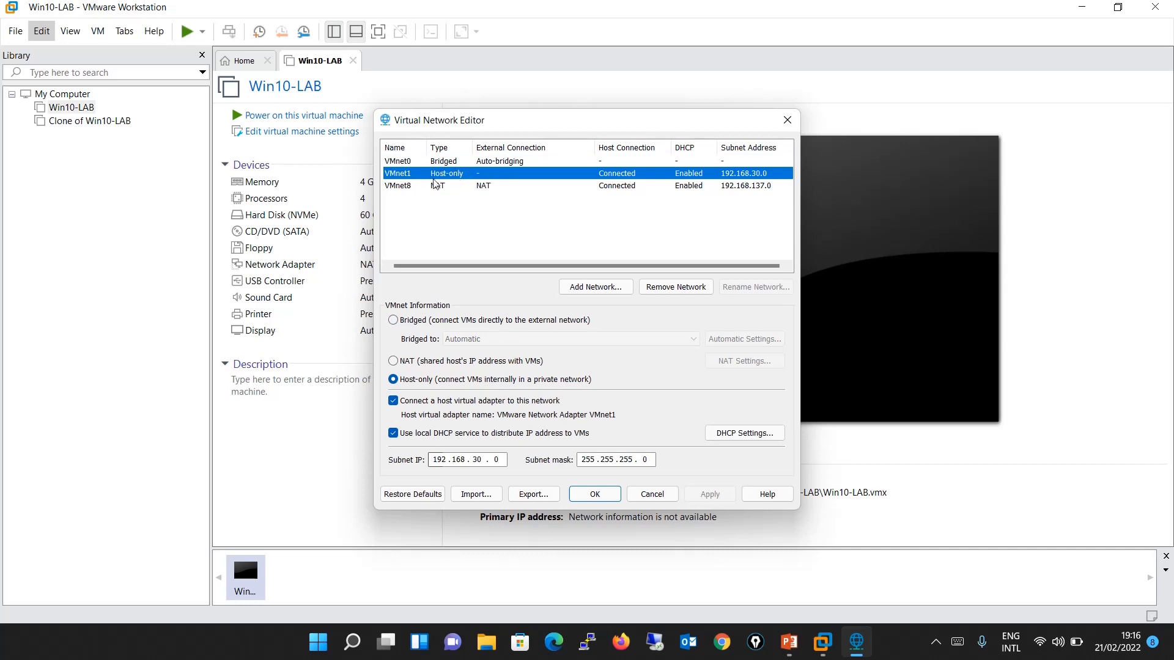
click(419, 187)
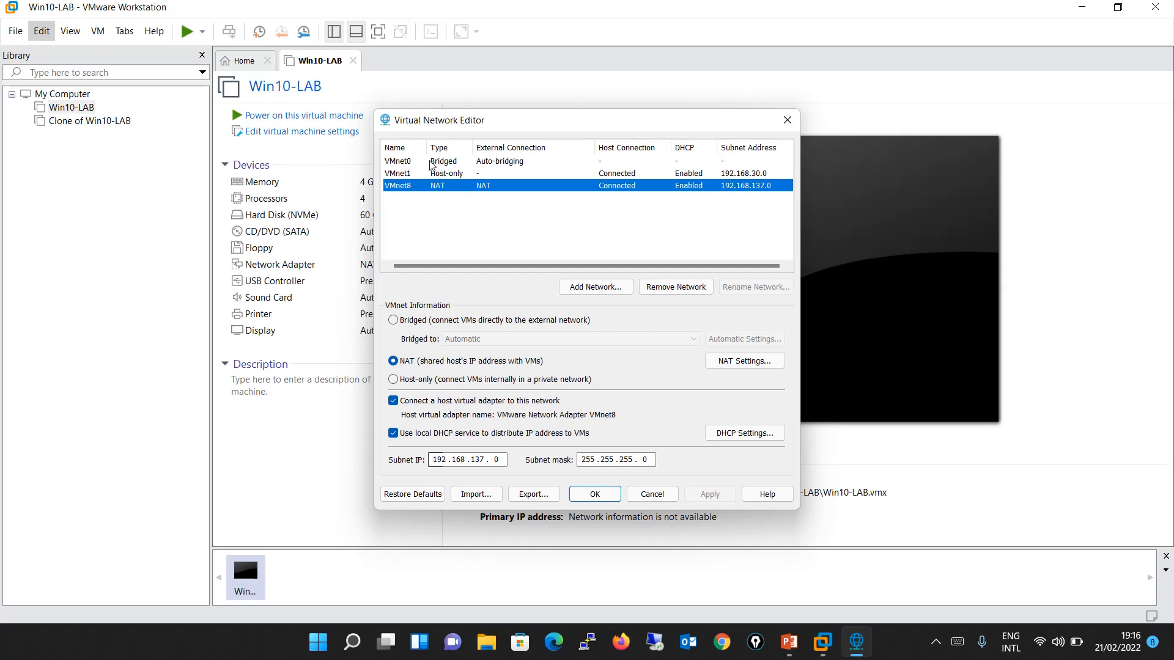
click(431, 162)
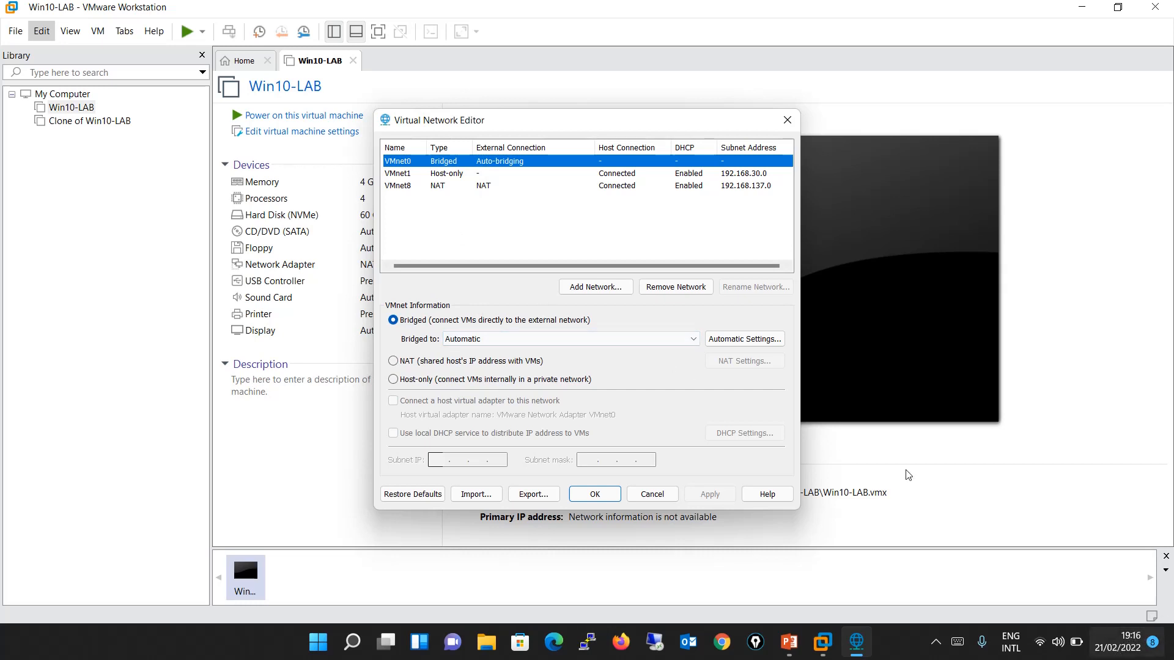
View the DHCP settings of the VMnet1 host-only network and close them without changes.
click(422, 174)
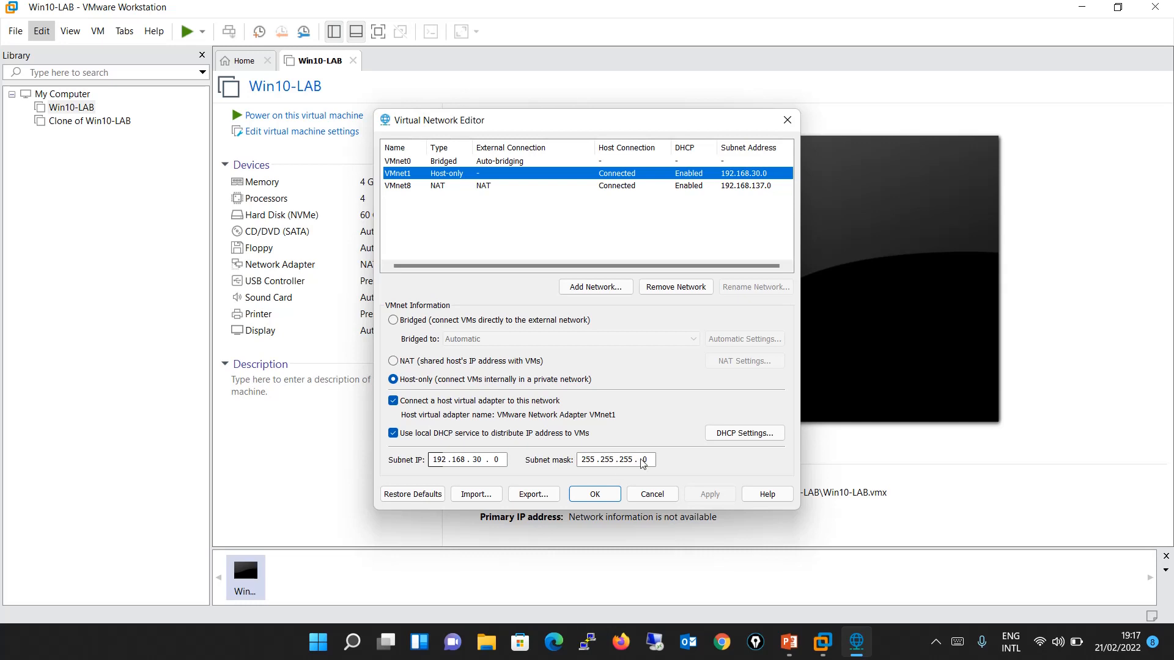
click(744, 434)
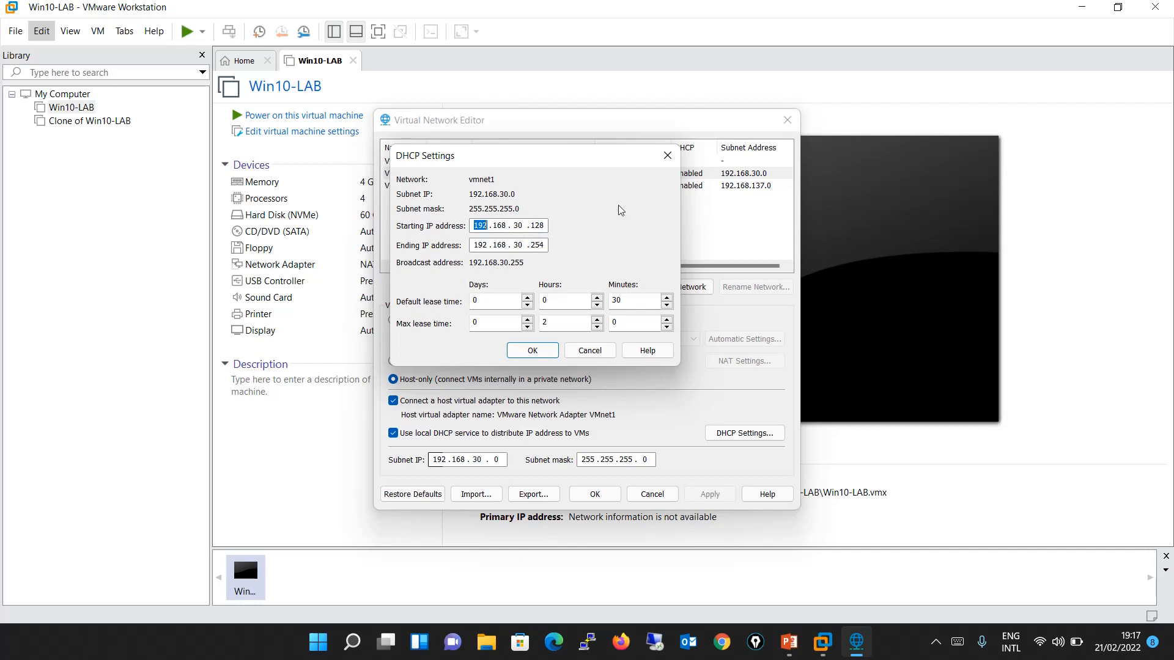
click(665, 155)
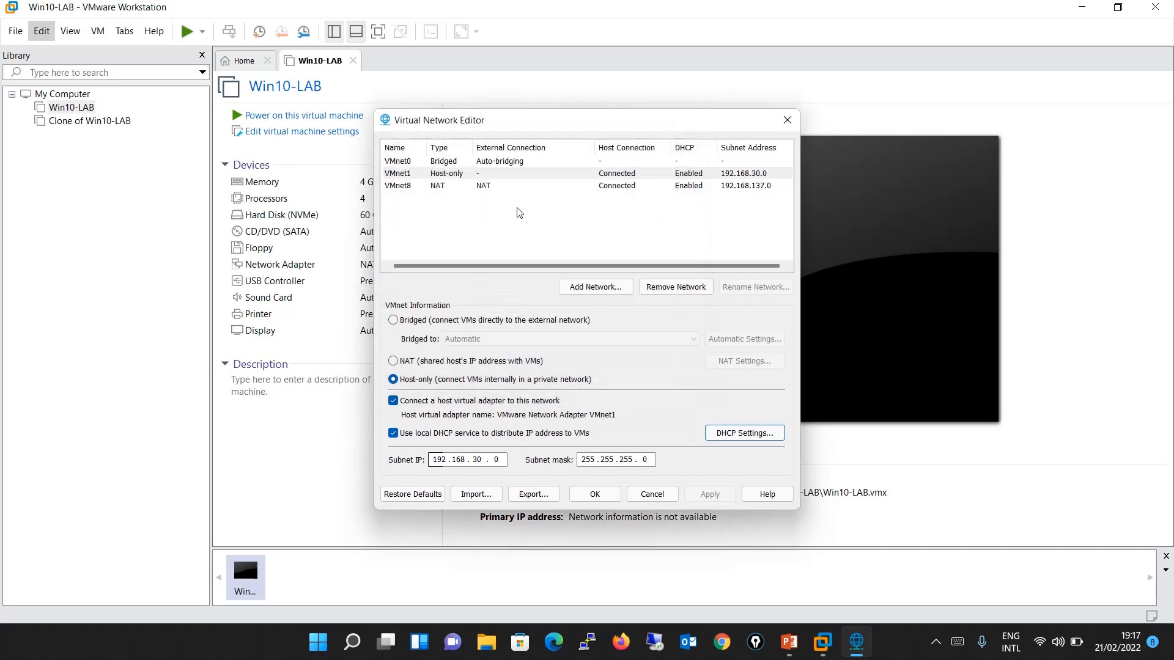
View the DHCP and NAT settings of the VMnet8 network, then close the Virtual Network Editor without changes.
click(479, 189)
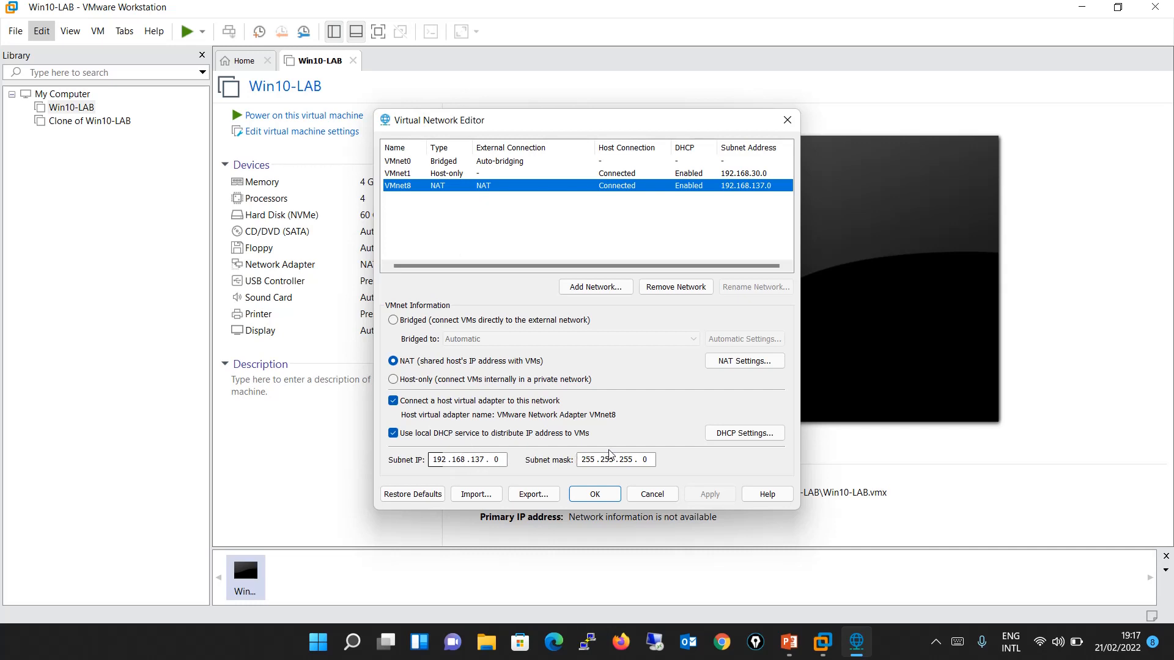
click(745, 435)
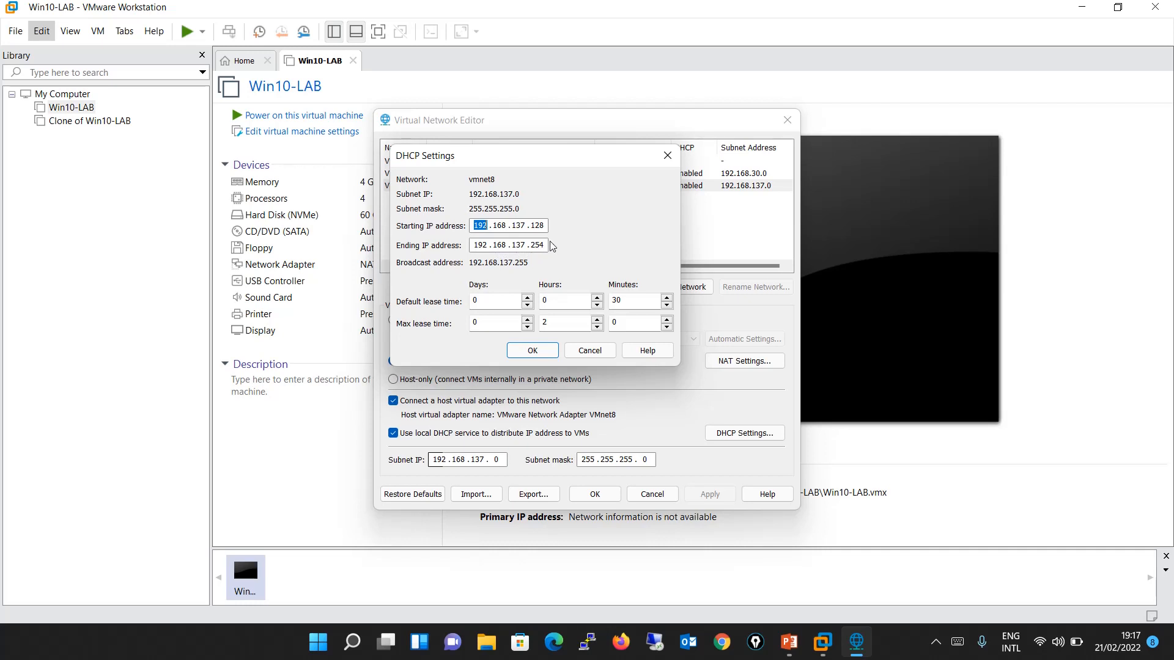
click(667, 155)
click(736, 363)
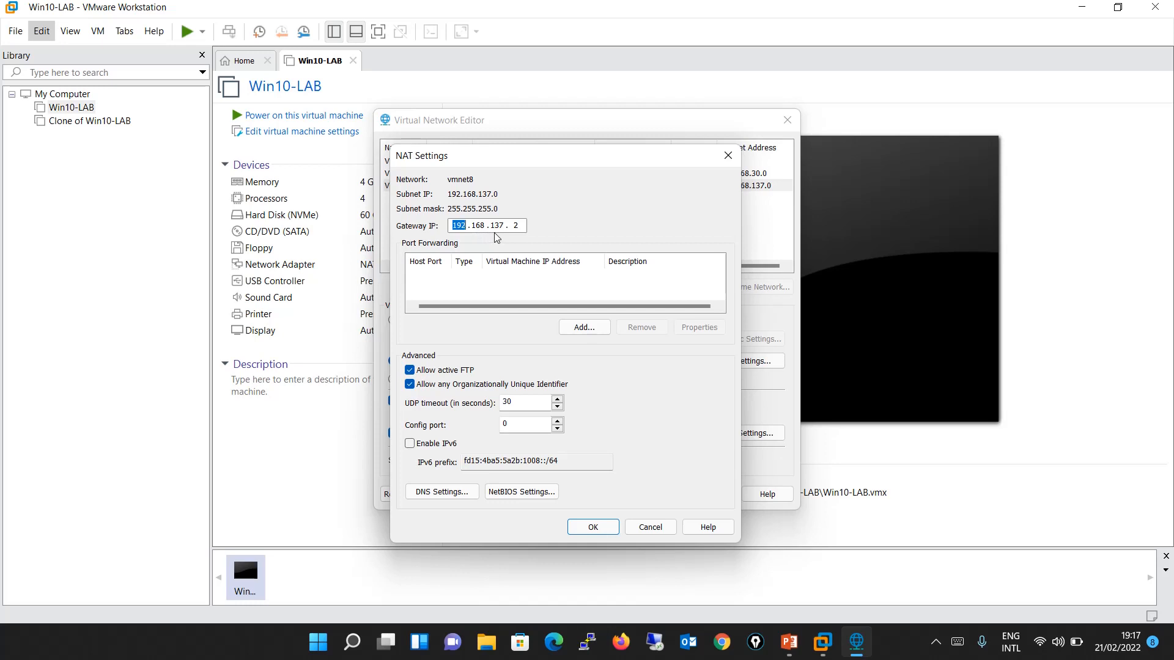
click(728, 156)
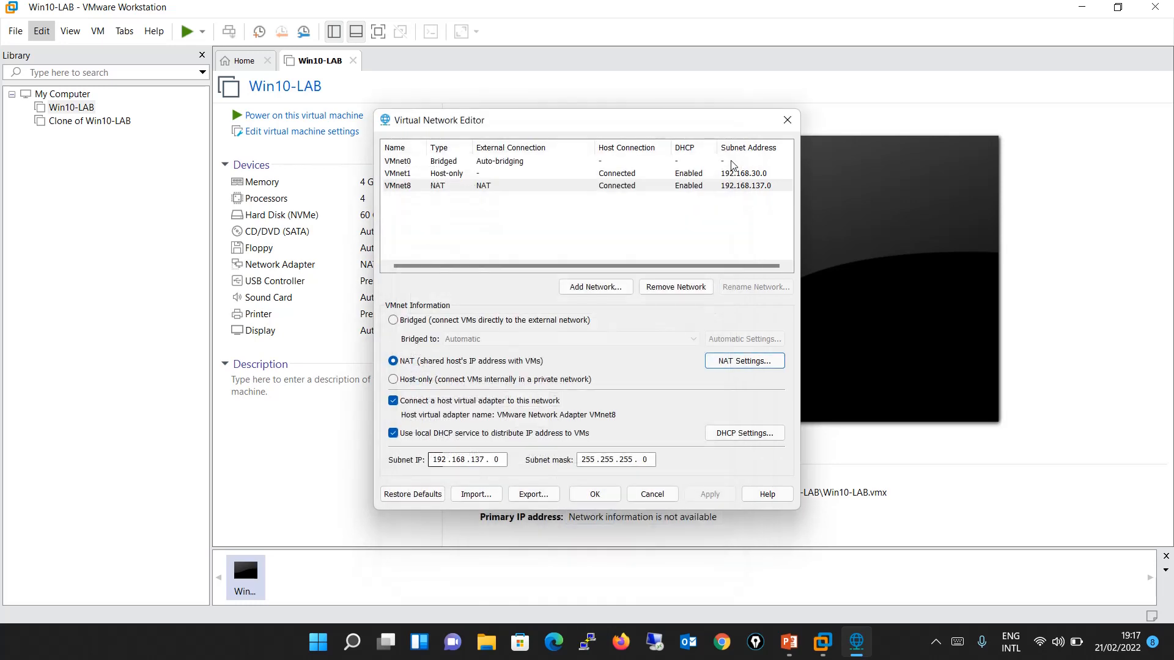
click(786, 119)
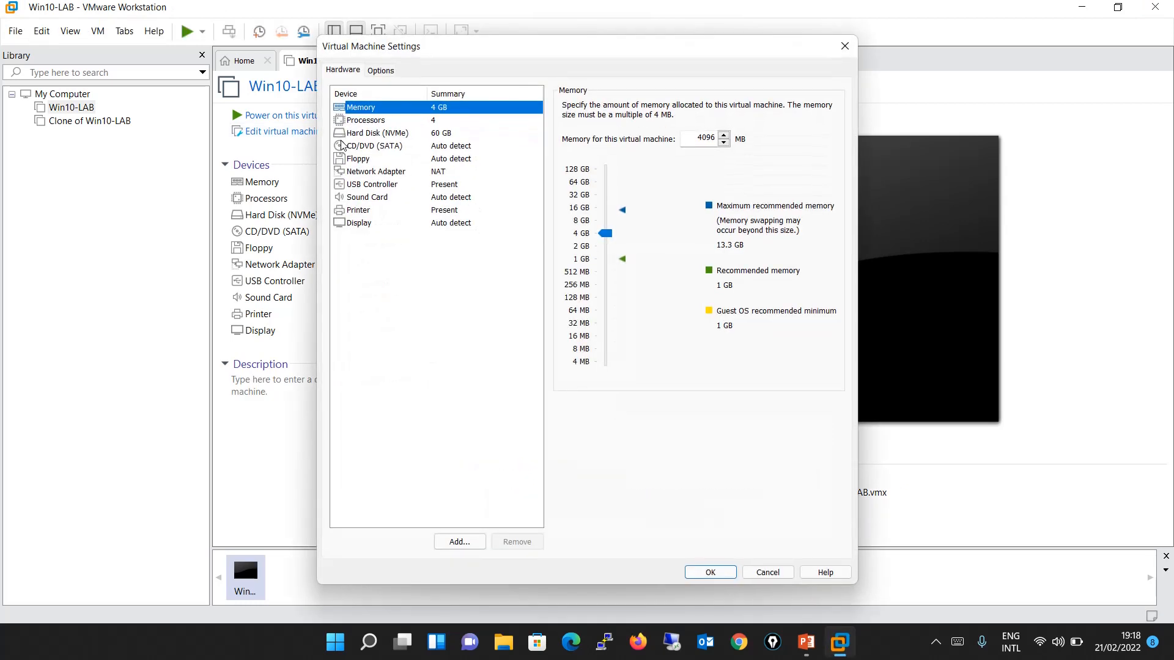
Set Win10-LAB's network adapter to Bridged and power on the virtual machine, agreeing to try connecting the sata0:1 device at every power-on.
click(408, 174)
click(598, 161)
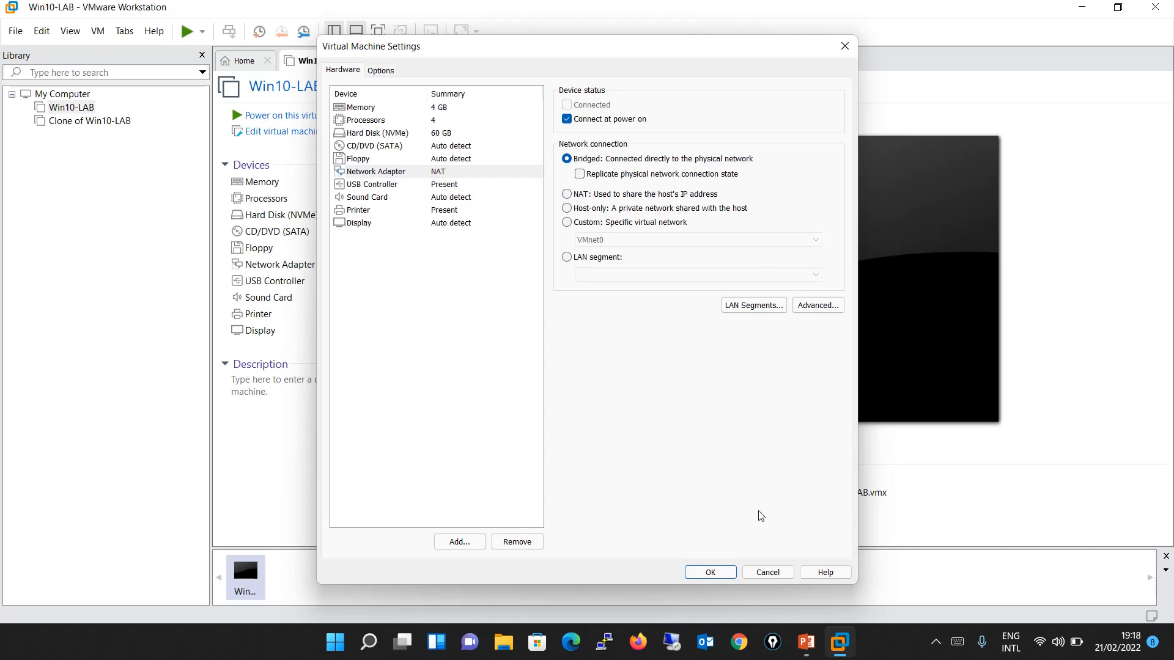
click(724, 572)
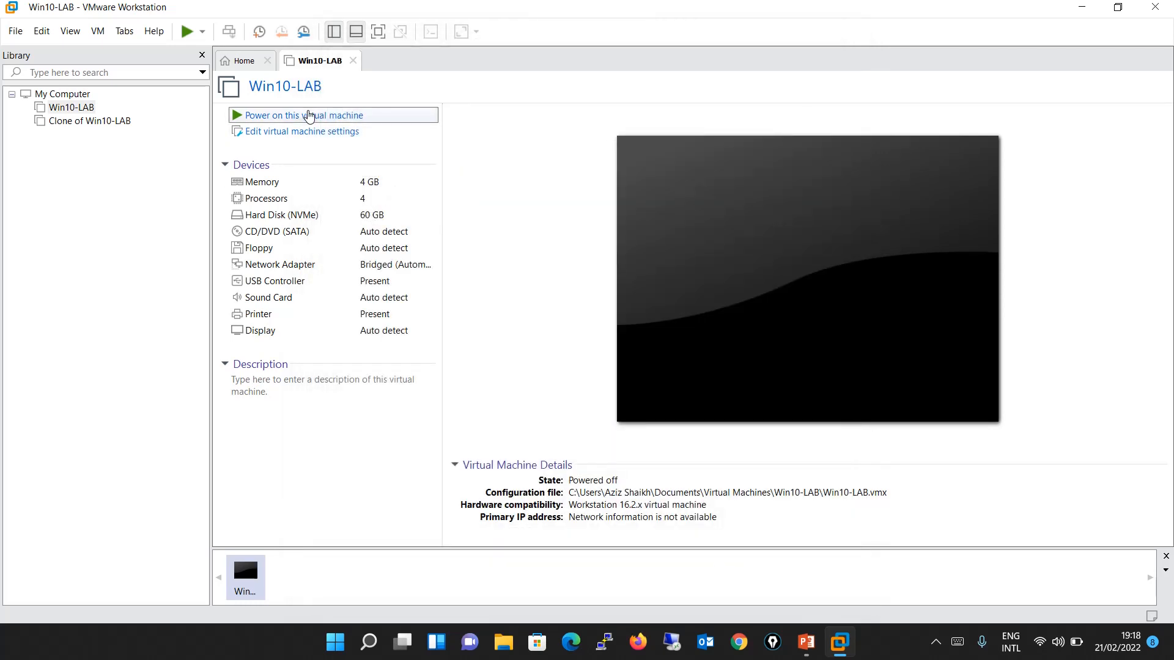
click(308, 117)
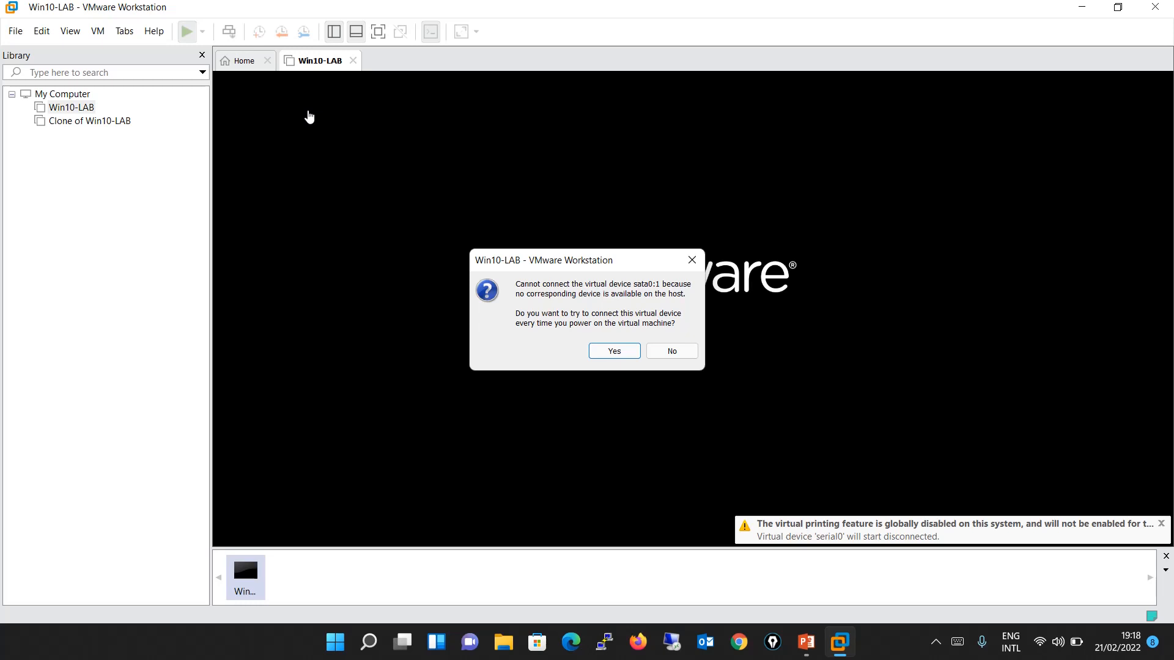
key(Return)
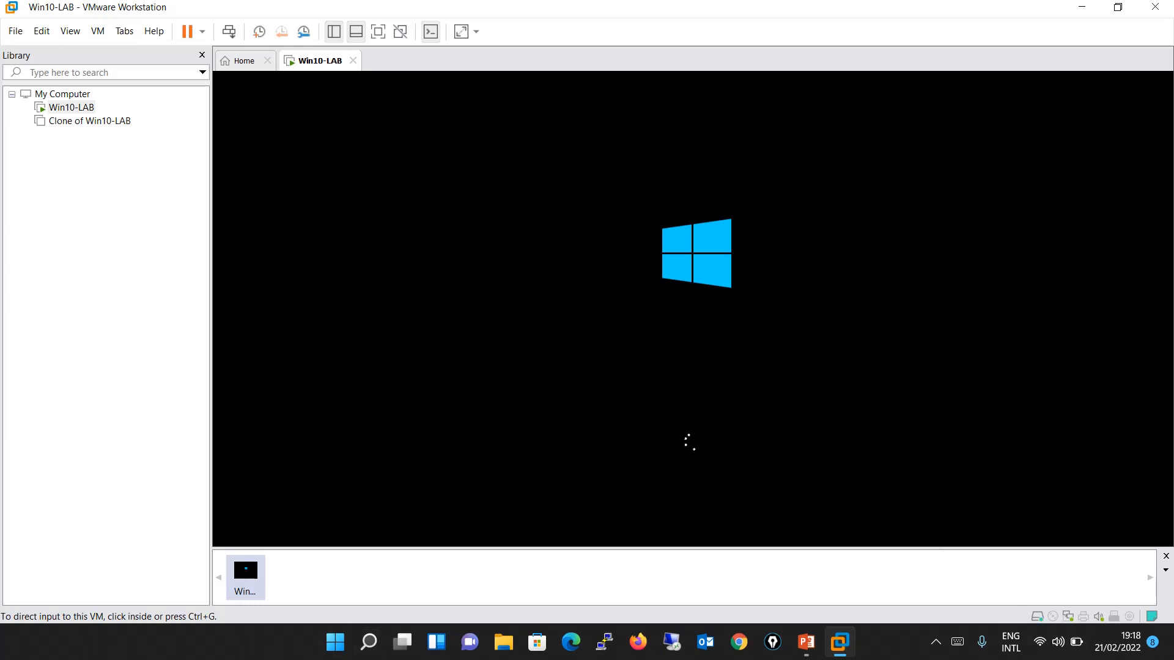
Run ipconfig in a Command Prompt on the host computer to read its network addresses, then minimize the window.
click(336, 649)
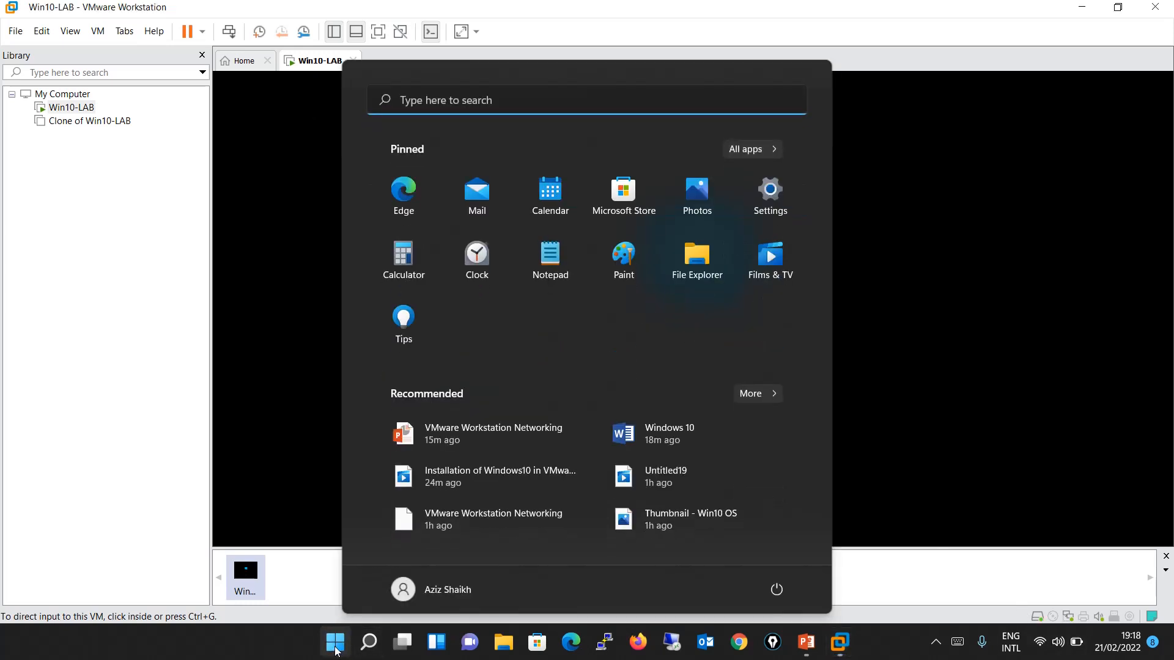
text(cmd)
key(Return)
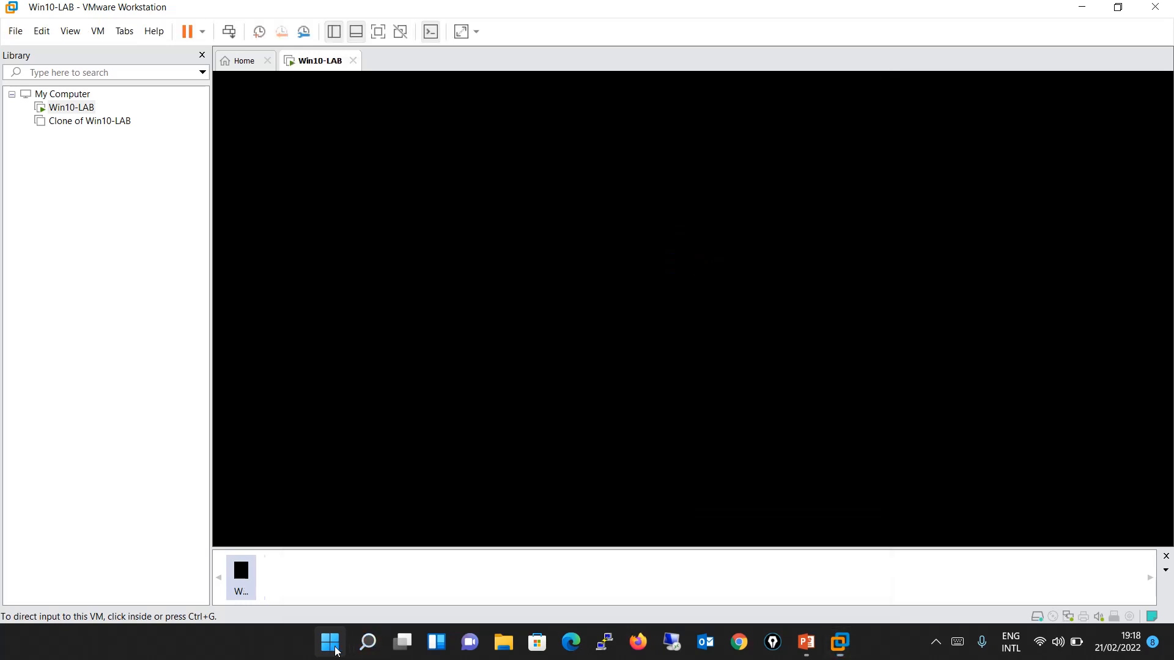
text(ipconfig)
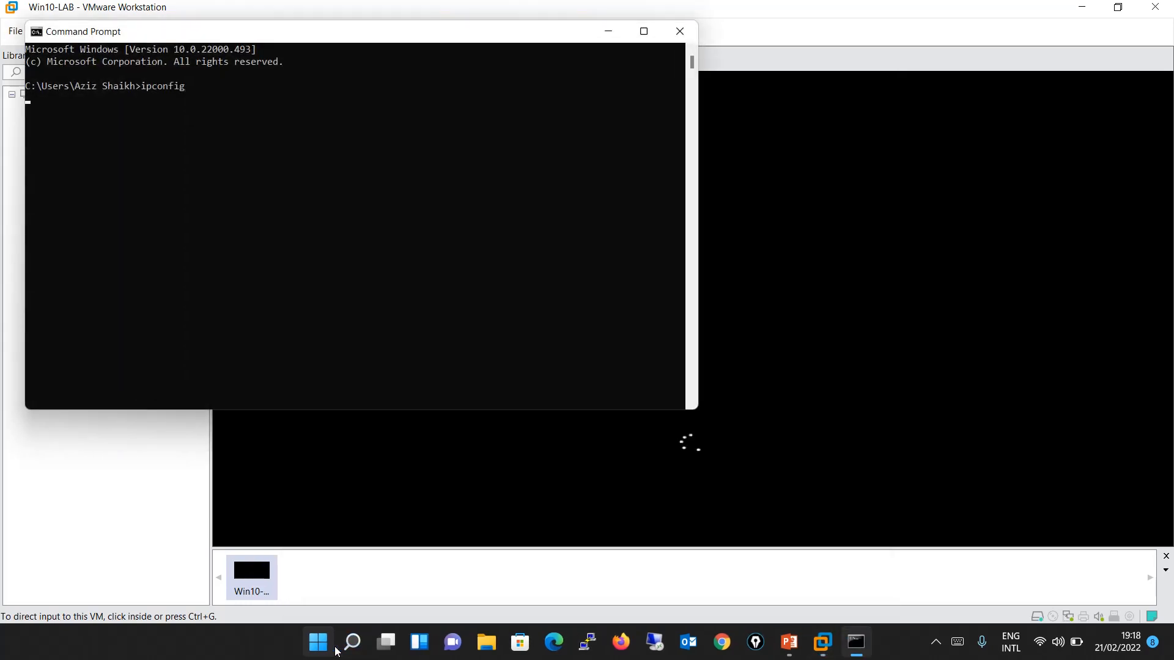
key(Return)
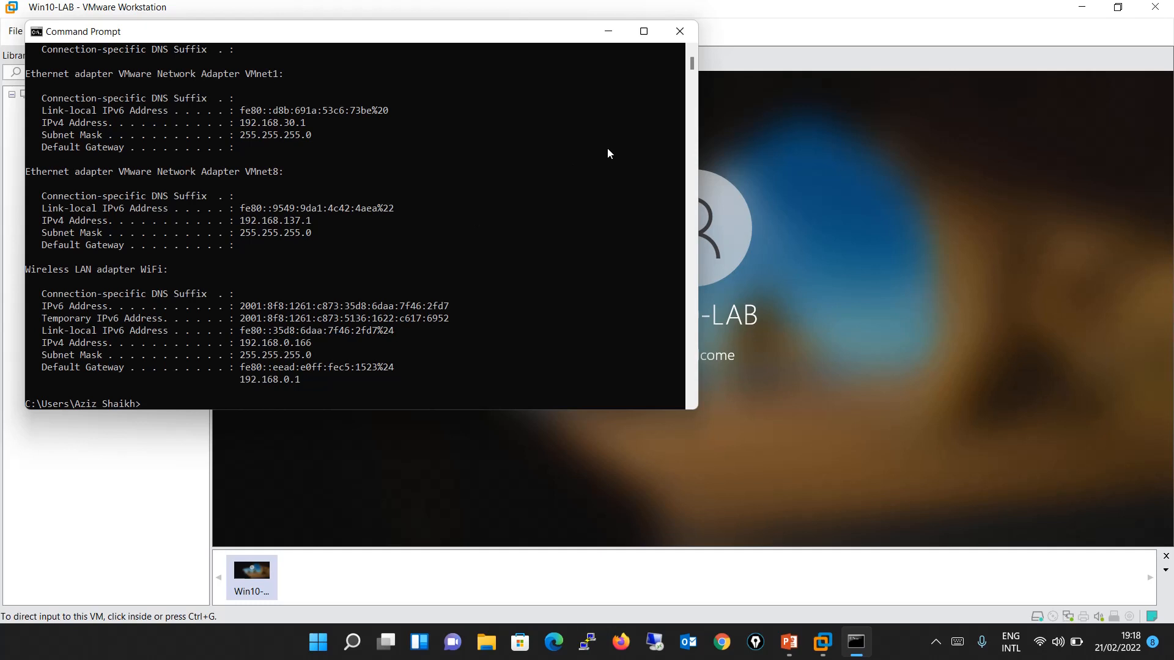
click(609, 31)
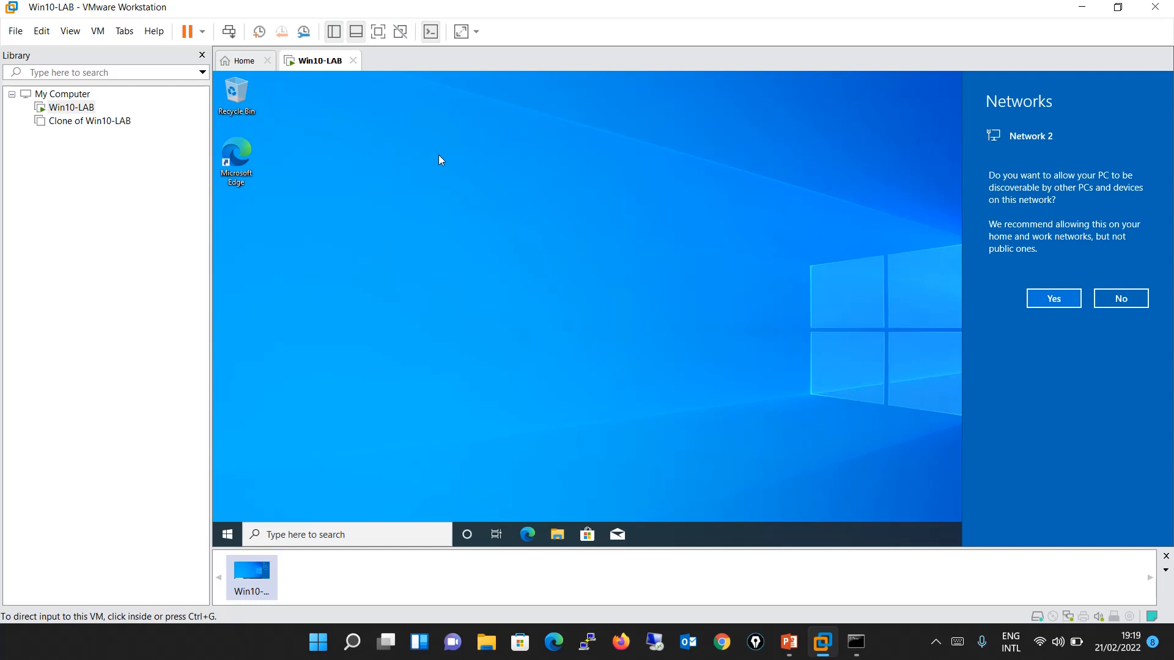
Dismiss the guest's network discovery prompt, run ipconfig in the virtual machine's Command Prompt and compare its addresses with the host's output.
click(511, 165)
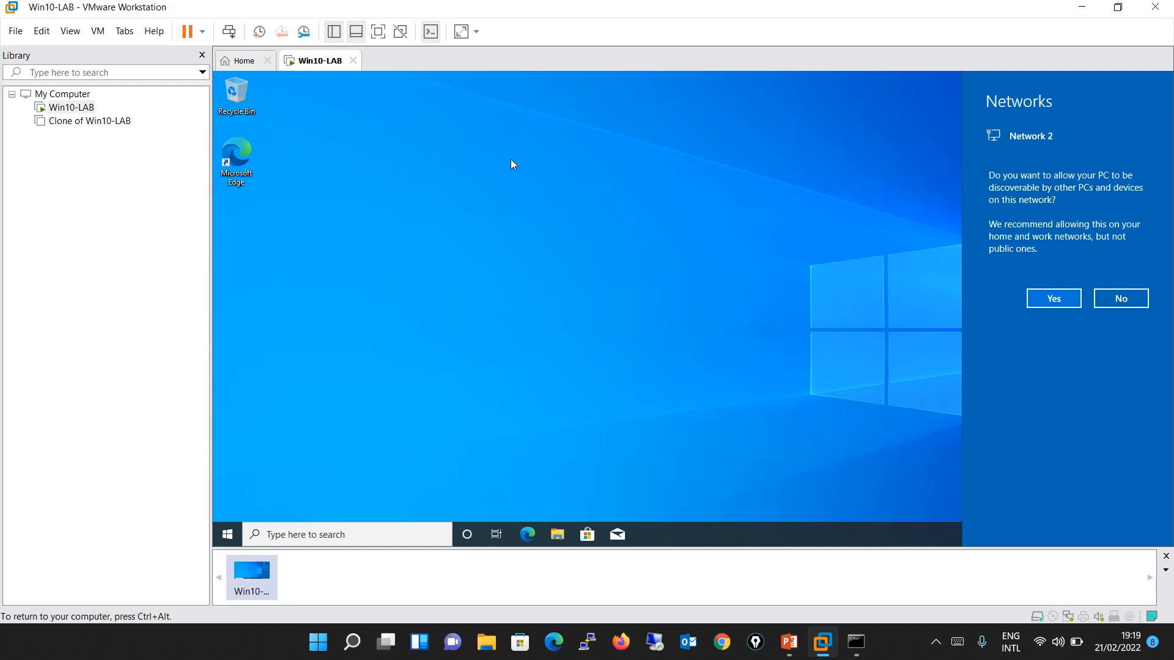
click(511, 160)
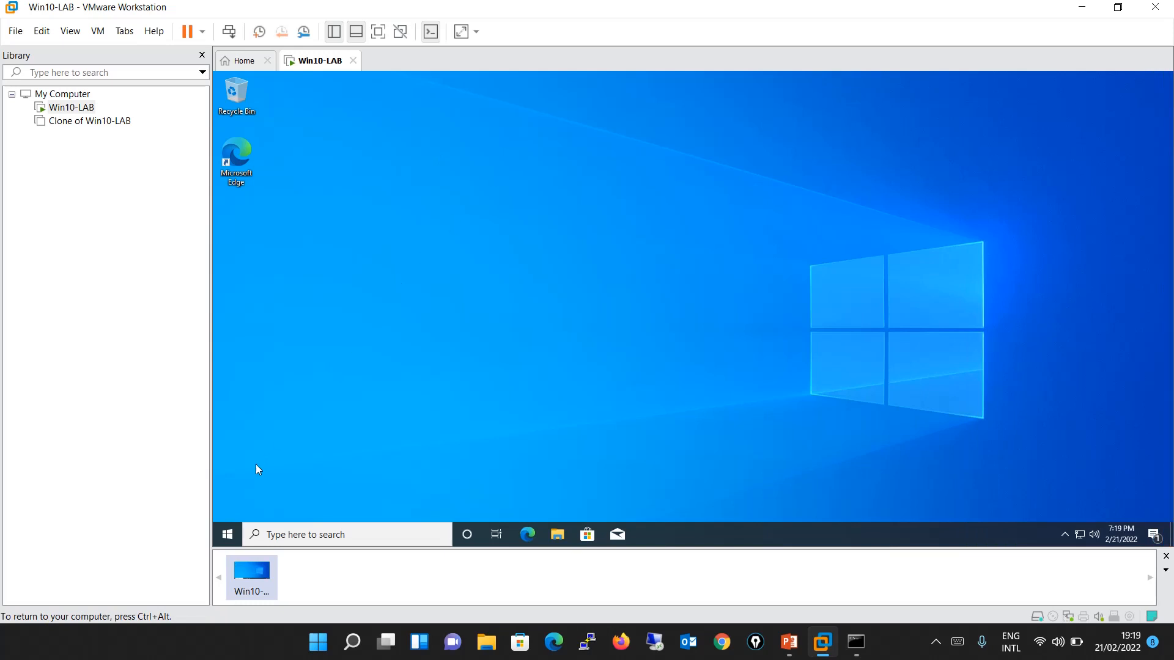
click(228, 535)
text(cmd)
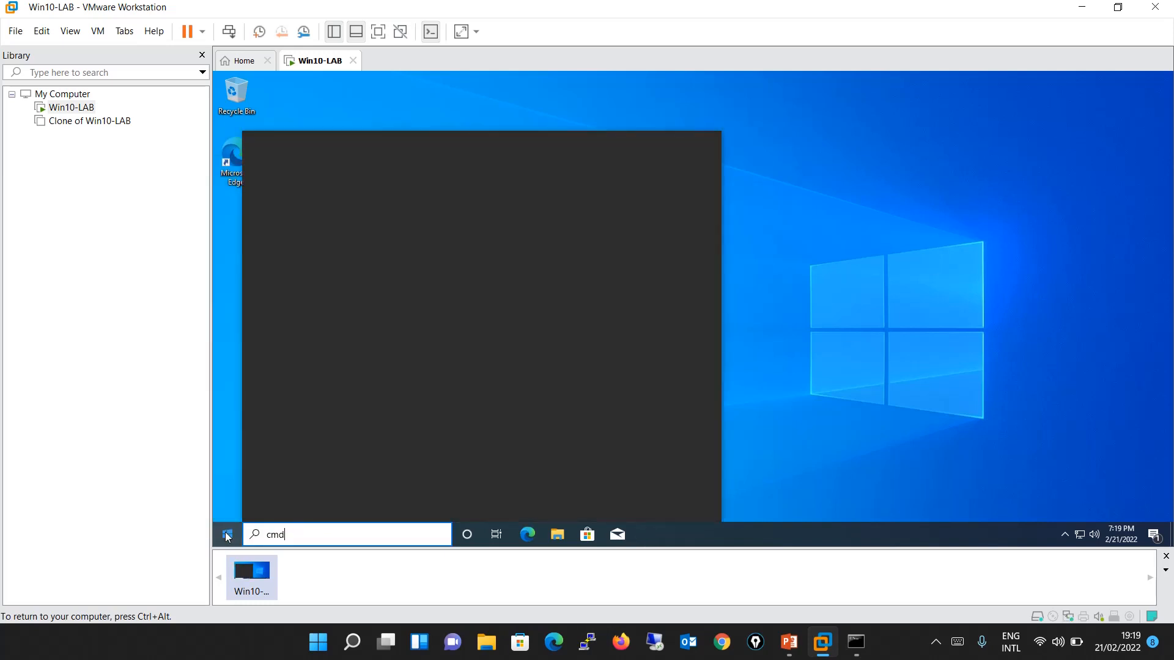
key(Return)
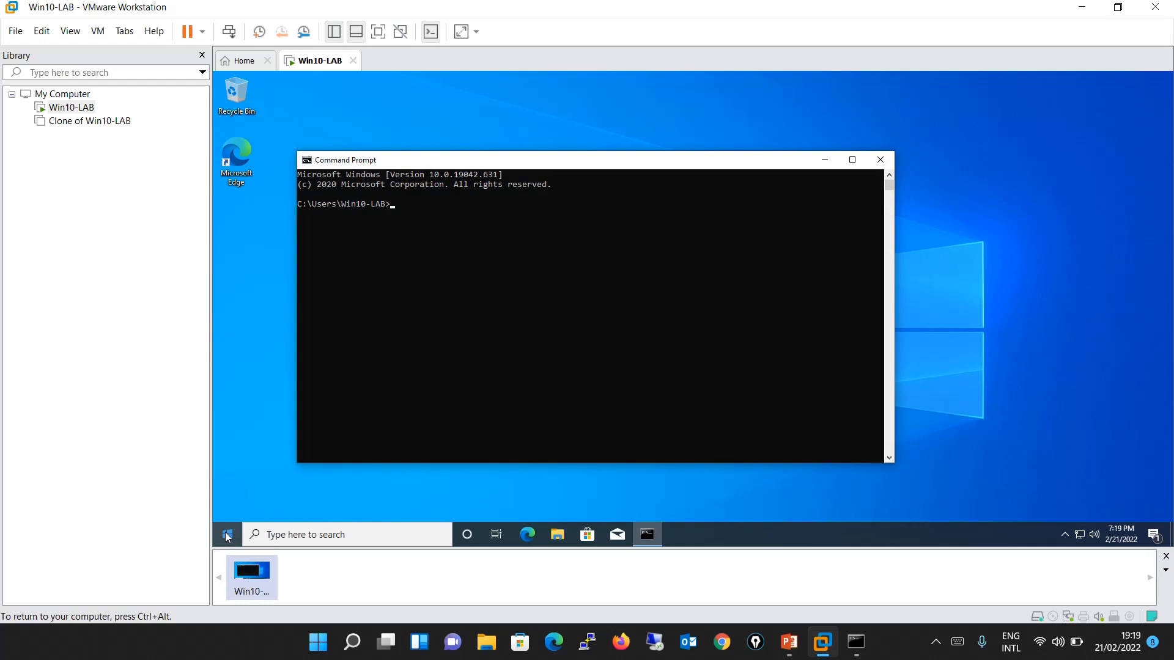
text(ipconfig)
key(Return)
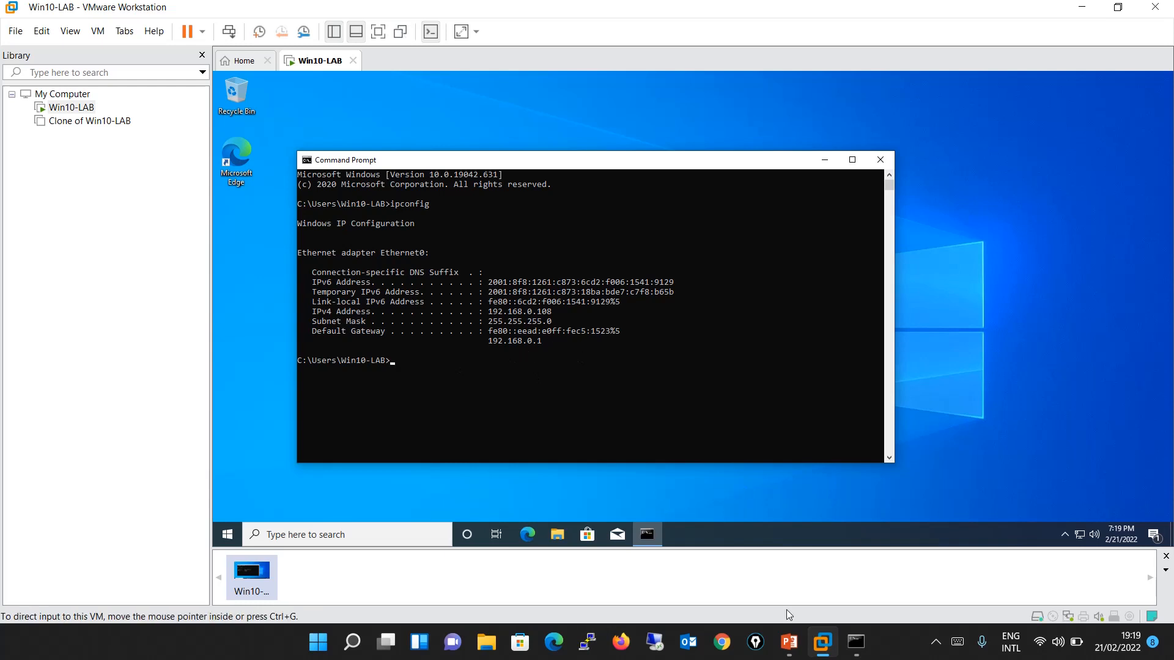
click(855, 642)
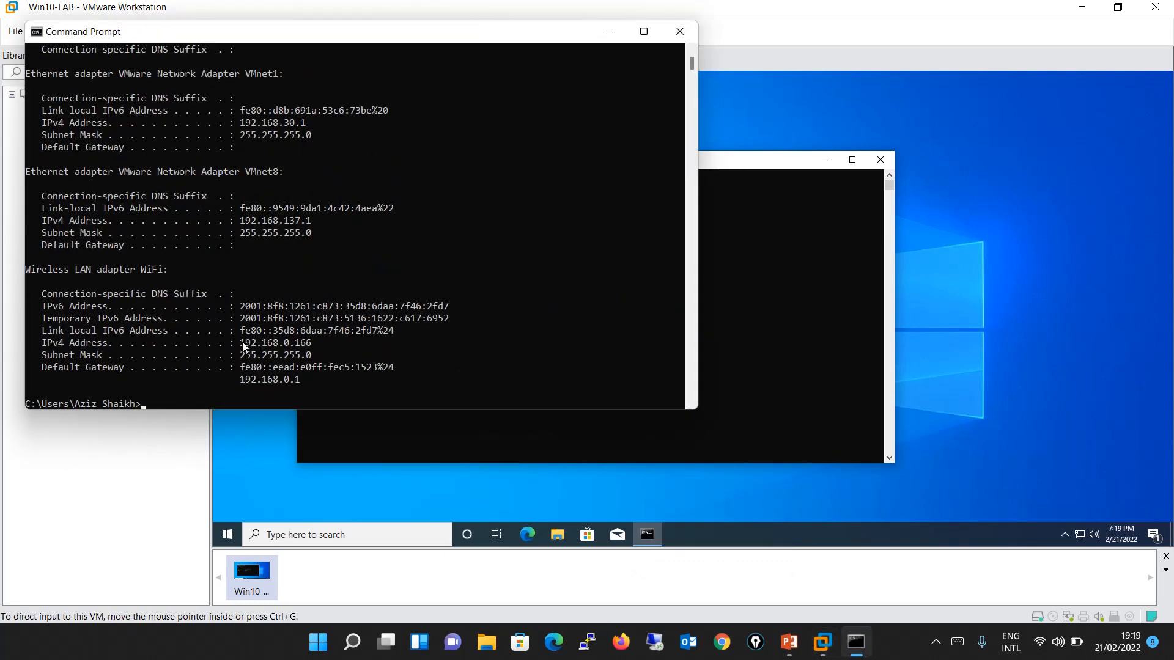
click(769, 351)
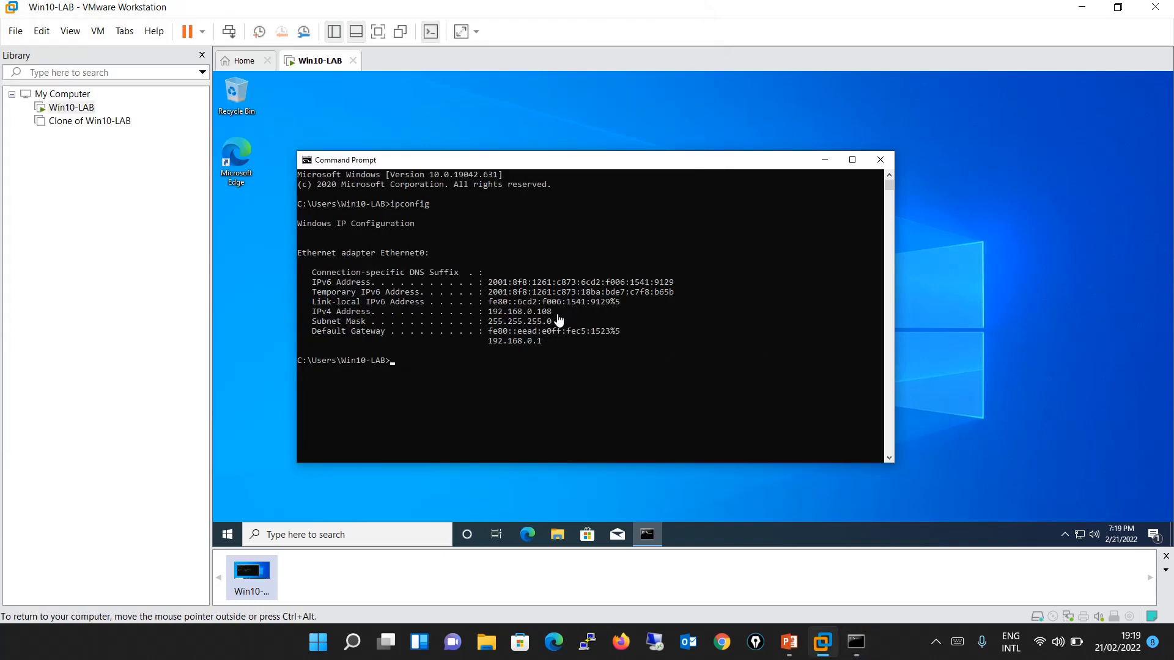
Close the guest's Command Prompt, then open a fresh one in the virtual machine and run ipconfig again.
click(881, 164)
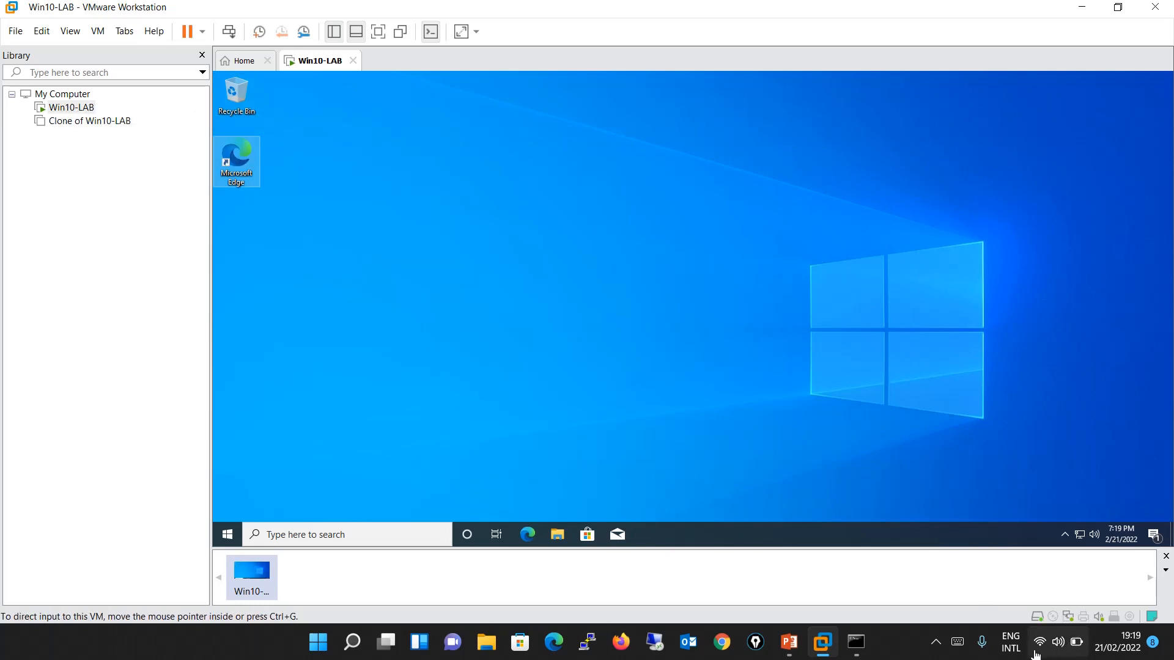
mouse_move(1047, 649)
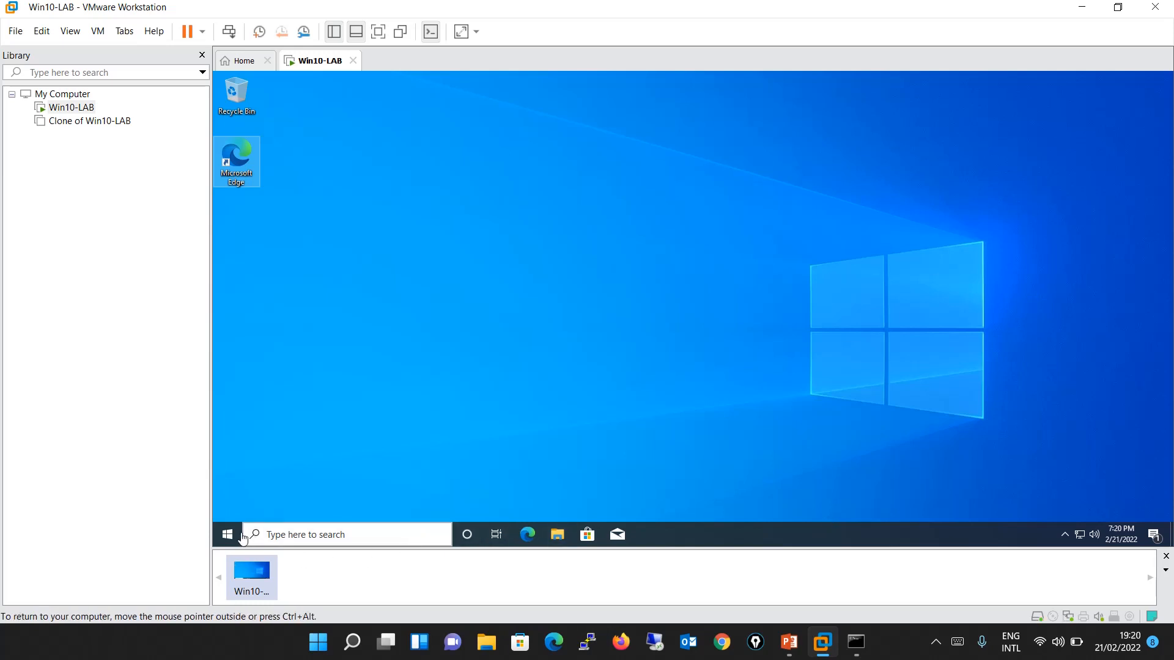
click(223, 536)
text(cmd)
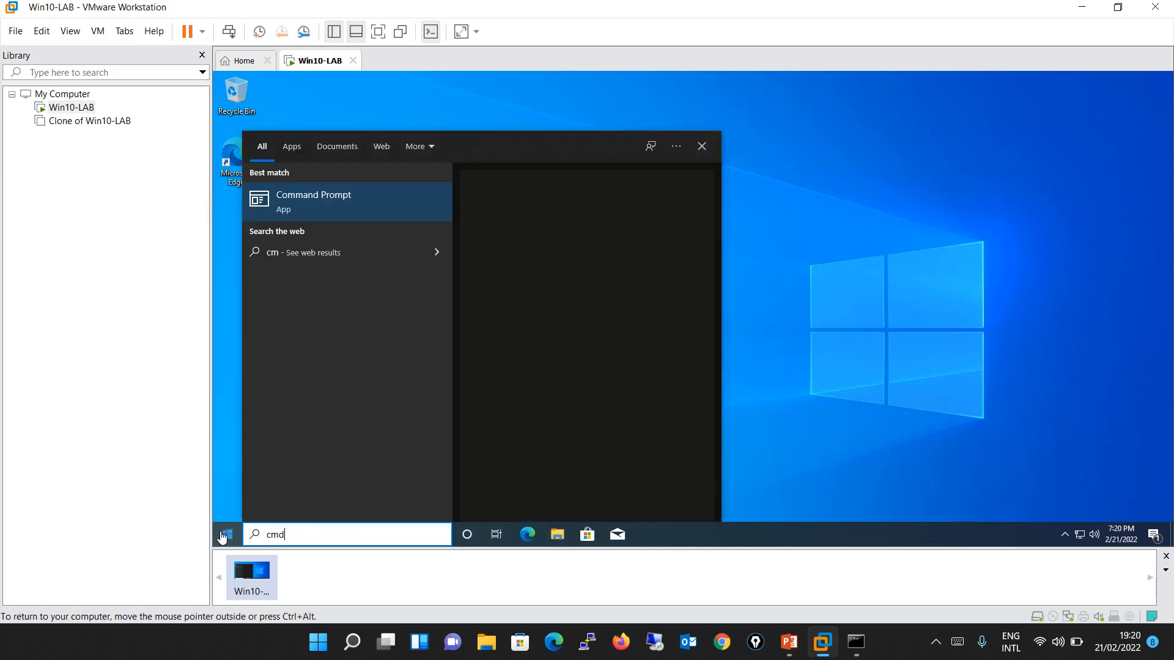
key(Return)
text(ipcon)
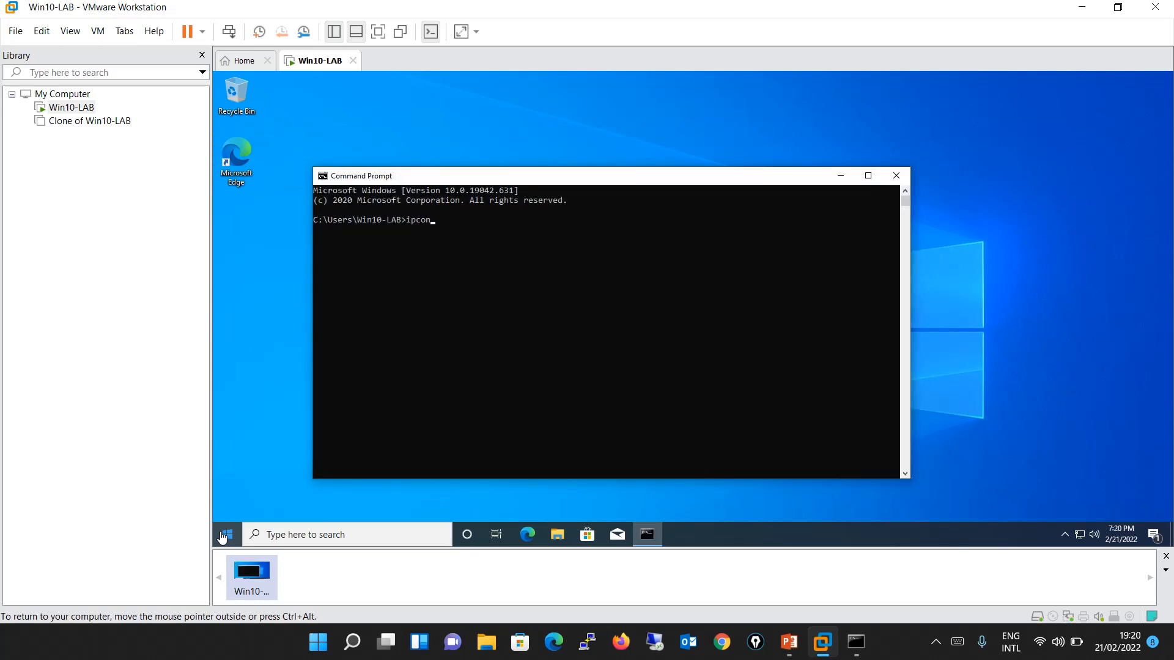
text(fig)
key(Return)
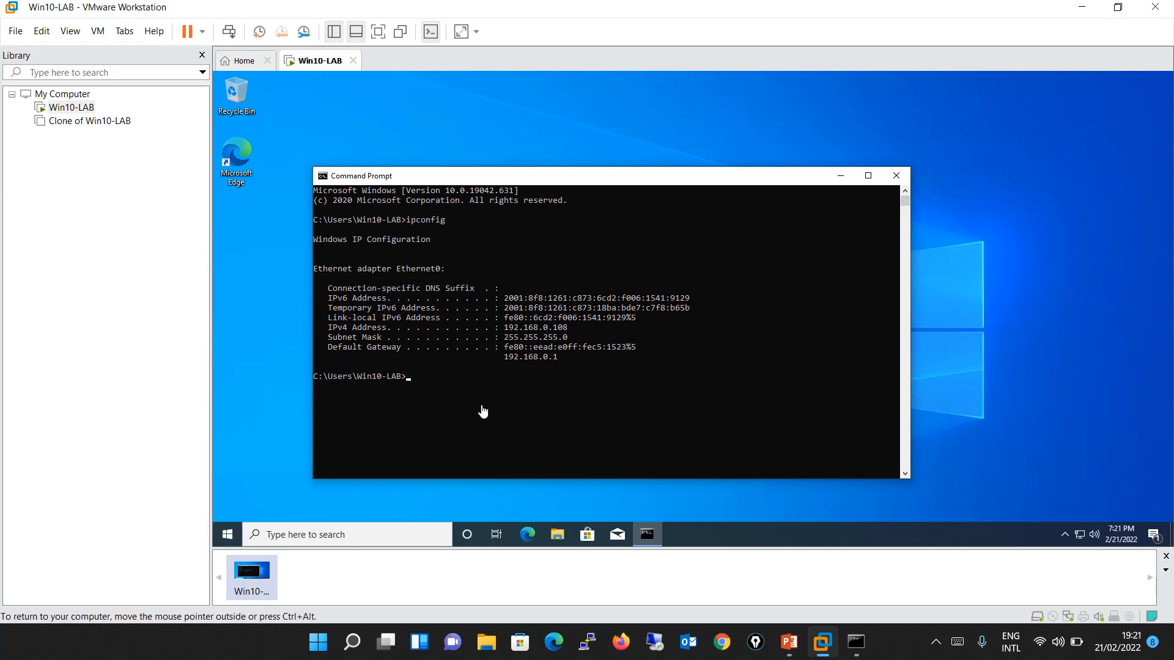
Ping the host at 192.168.0.166 from the virtual machine's Command Prompt and stop the ping after a few replies.
text(ping 192.1683.)
key(BackSpace)
key(BackSpace)
text(.168.)
key(BackSpace)
key(BackSpace)
text(0.166)
key(Return)
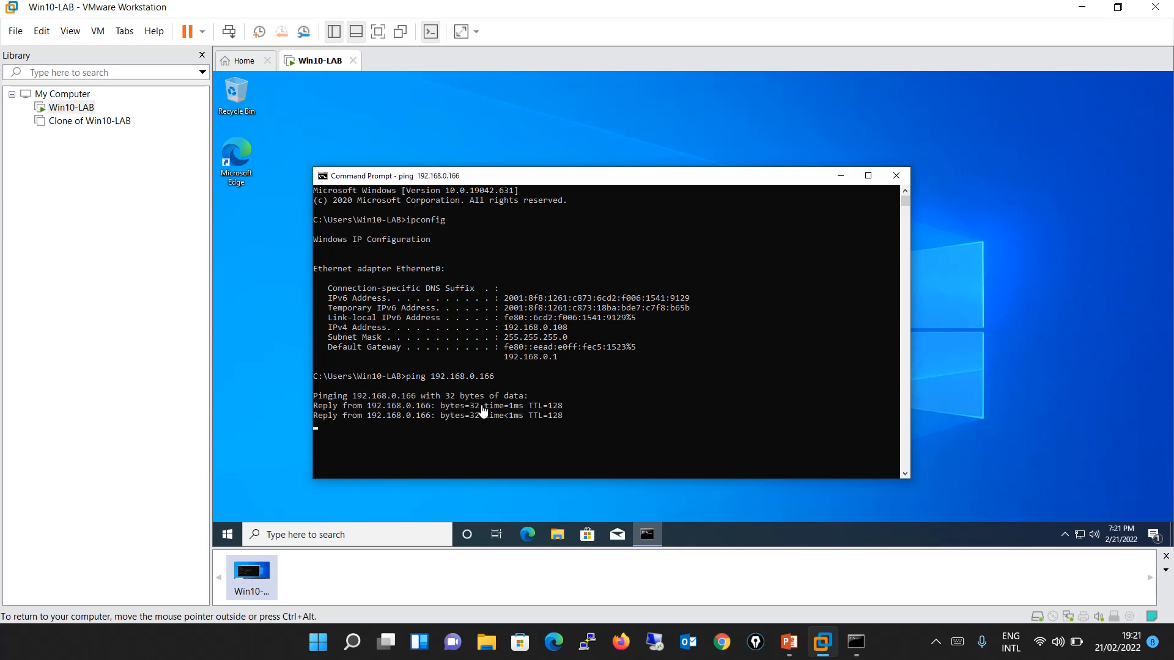
key(ctrl+c)
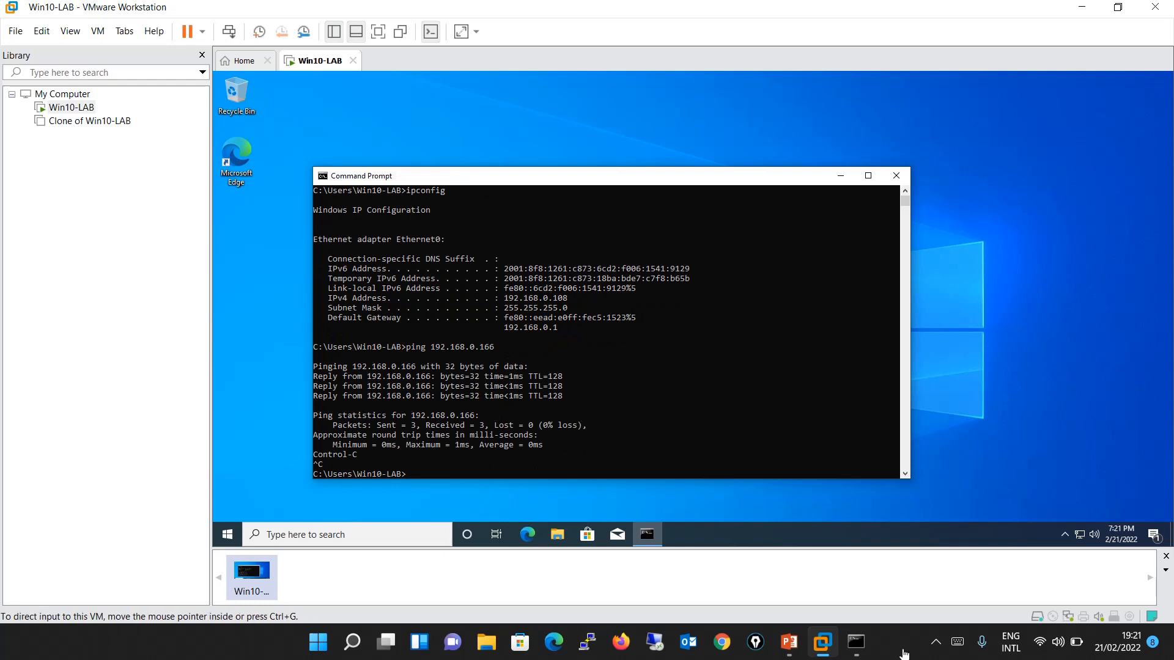
Switch to the host's Command Prompt, ping the virtual machine at 192.168.0.108 and interrupt the ping.
click(856, 642)
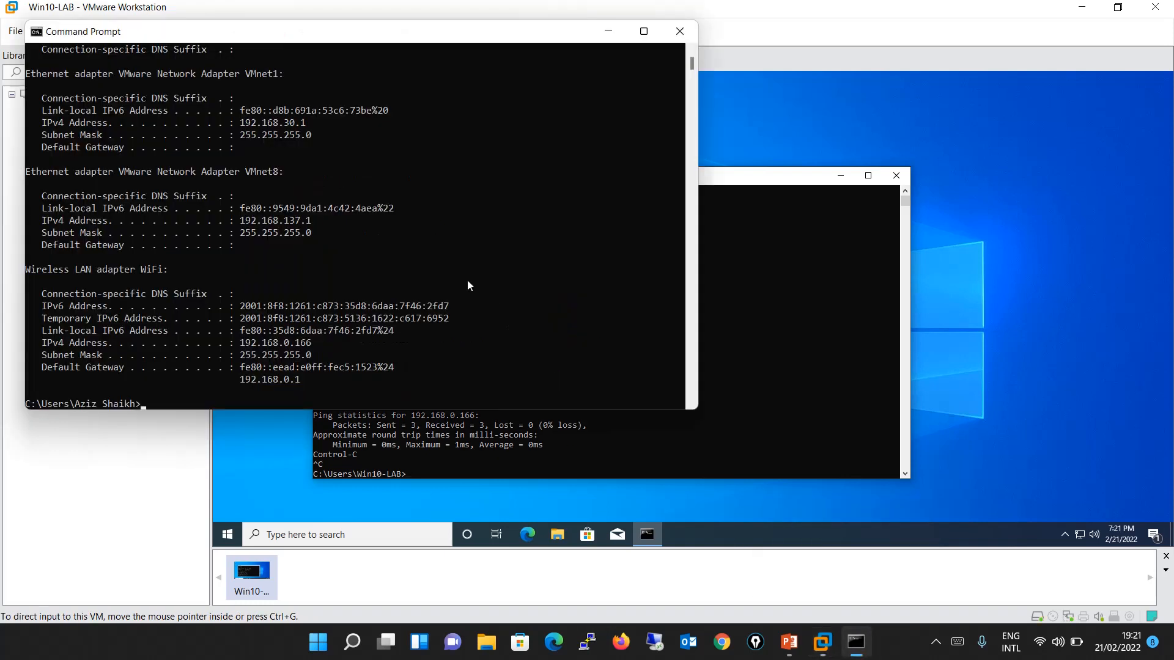
text(ping 192.168.0.108)
key(Return)
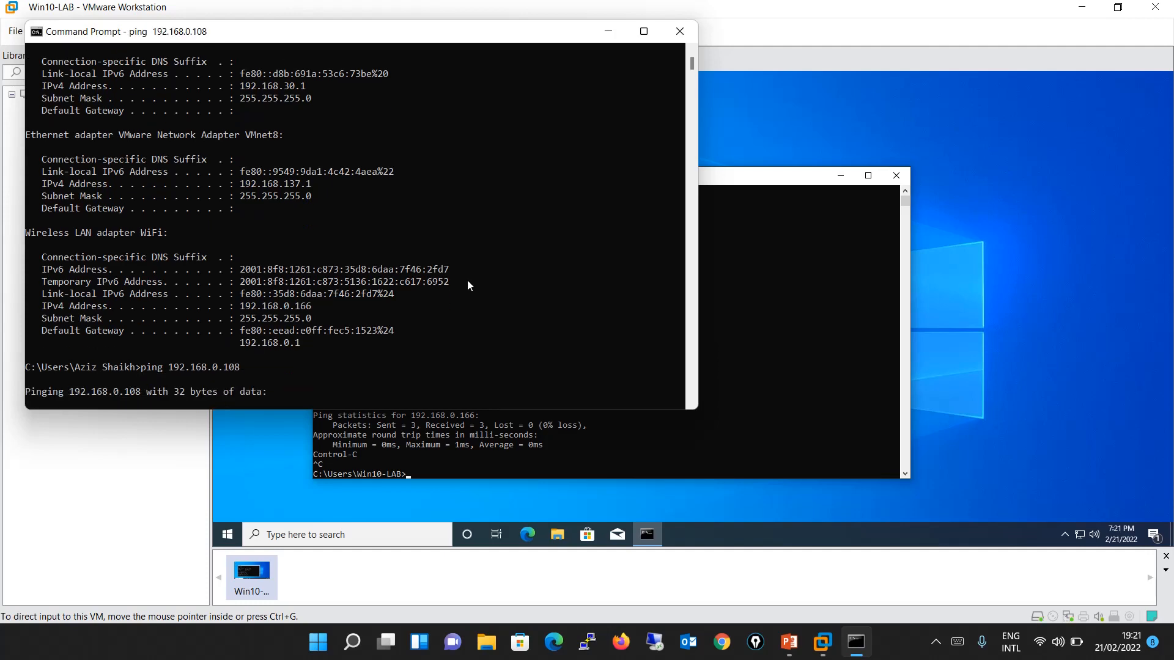
key(ctrl+c)
Start a continuous ping from the host to 192.168.0.108 with the -t option.
key(Up)
text(-)
key(Return)
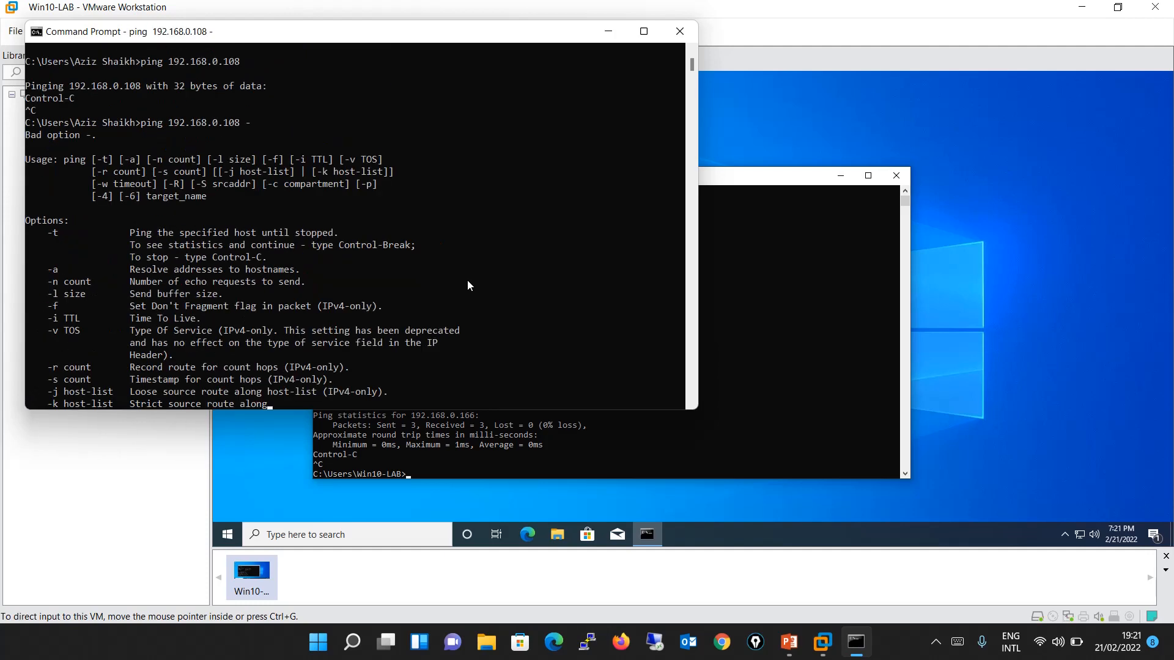
key(Up)
text(t)
key(Return)
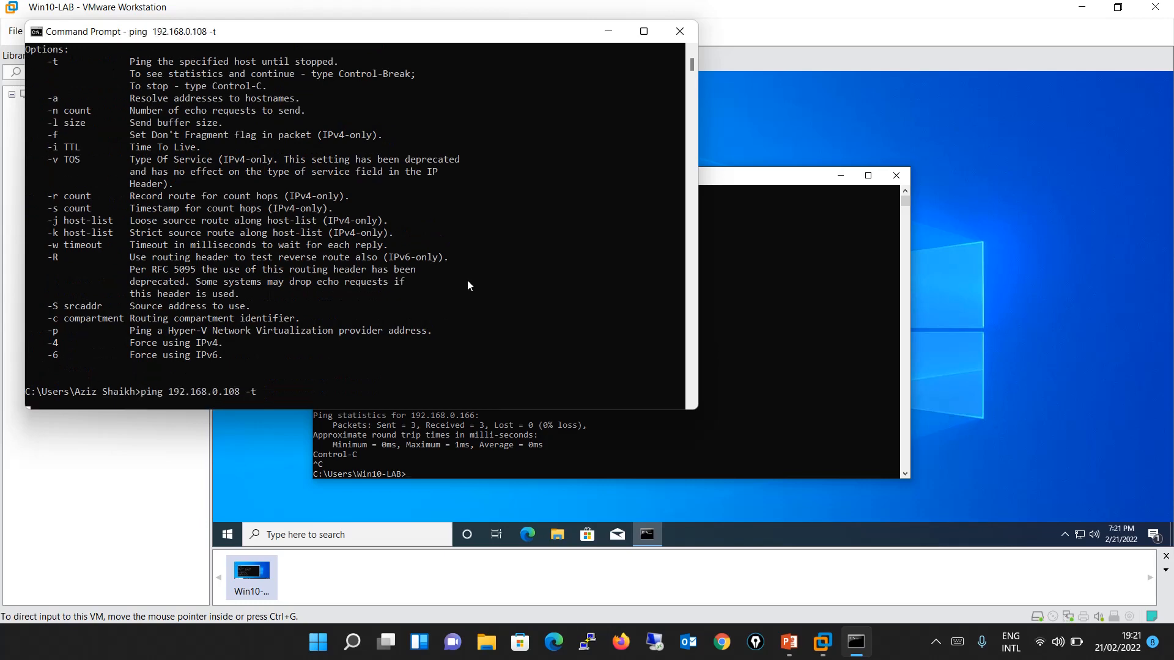
Return to the virtual machine, search for "firewall" and open Windows Defender Firewall.
click(819, 342)
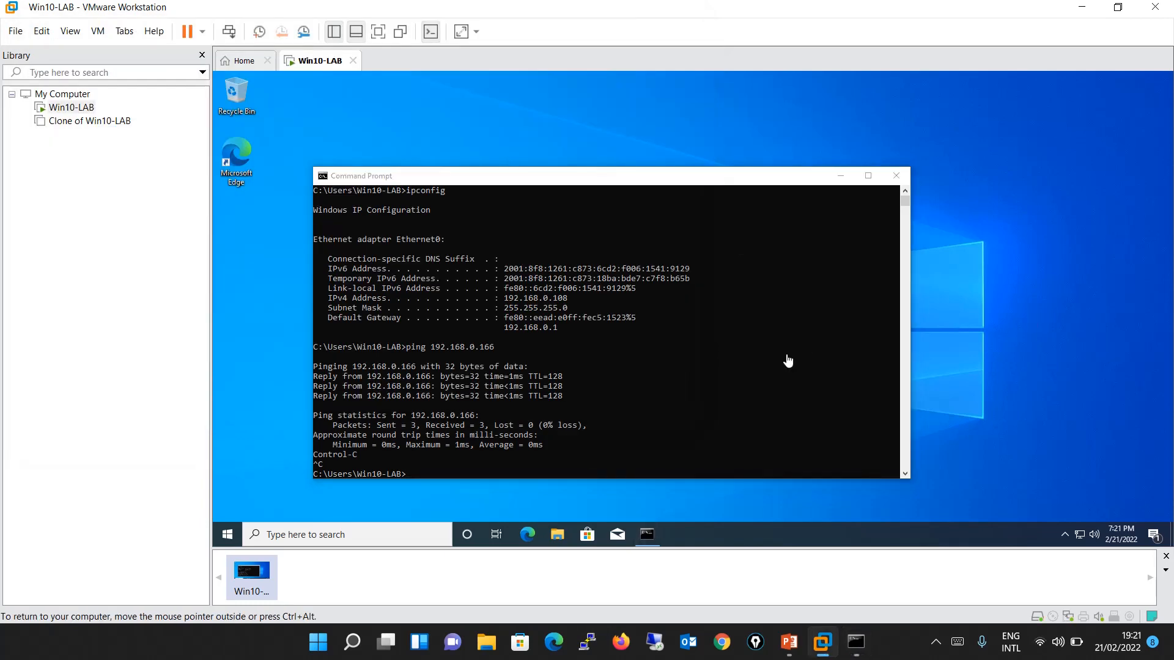
click(228, 536)
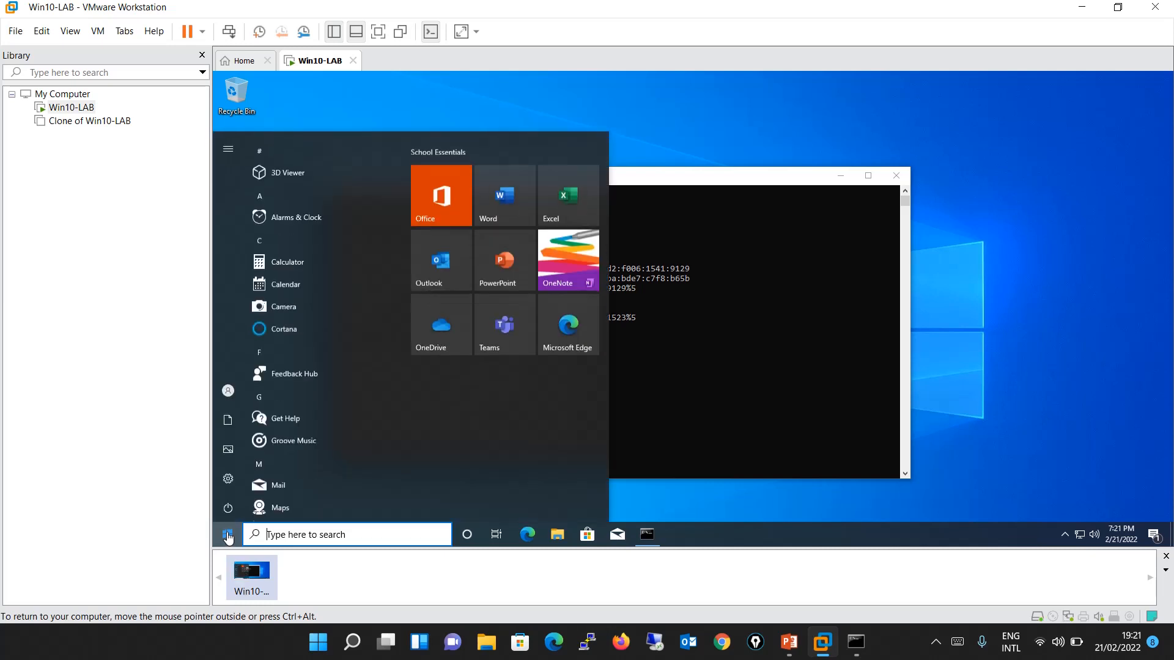
text(wind)
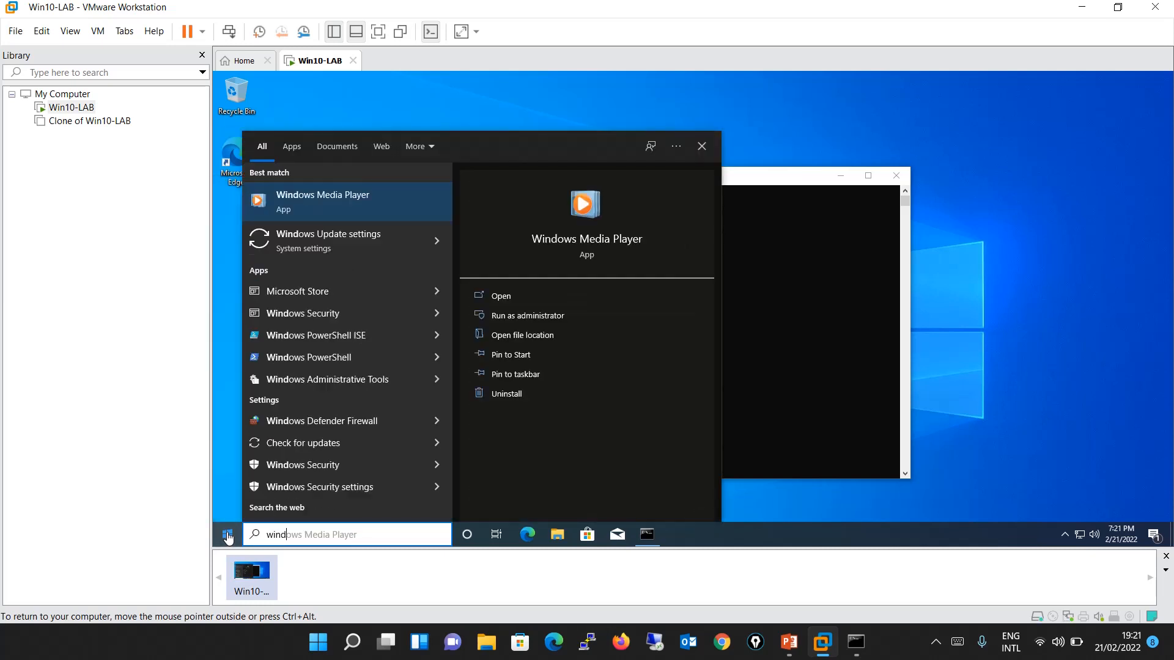
key(BackSpace)
key(BackSpace)
key(BackSpace)
key(BackSpace)
text(firewall)
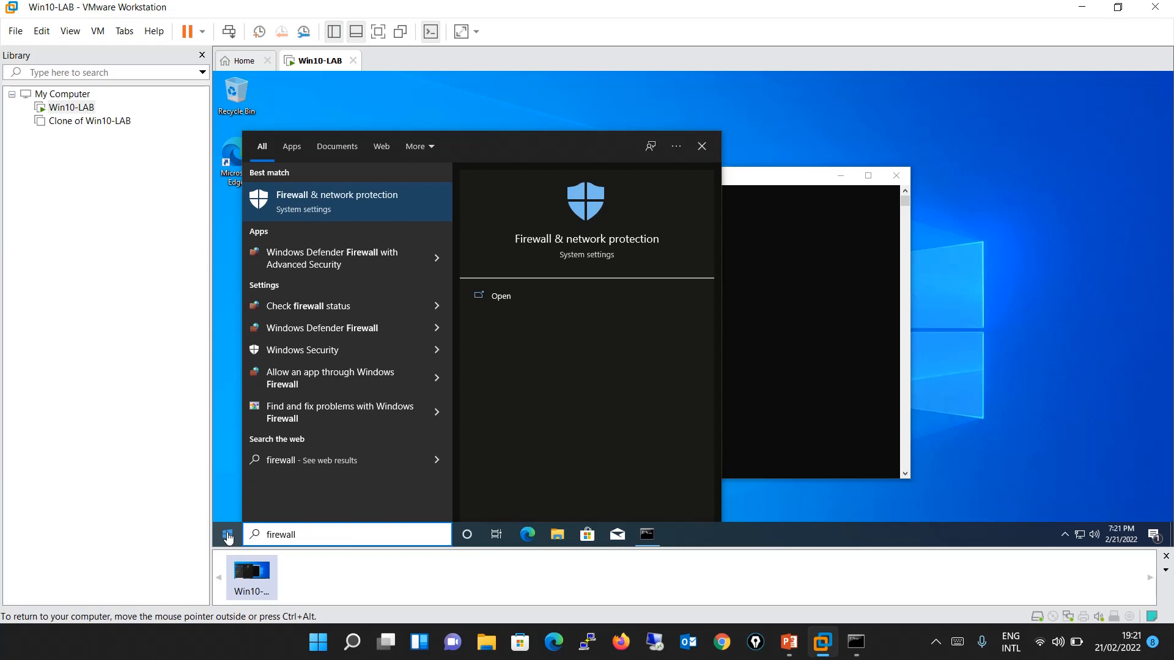
key(Down)
key(Down)
key(Down)
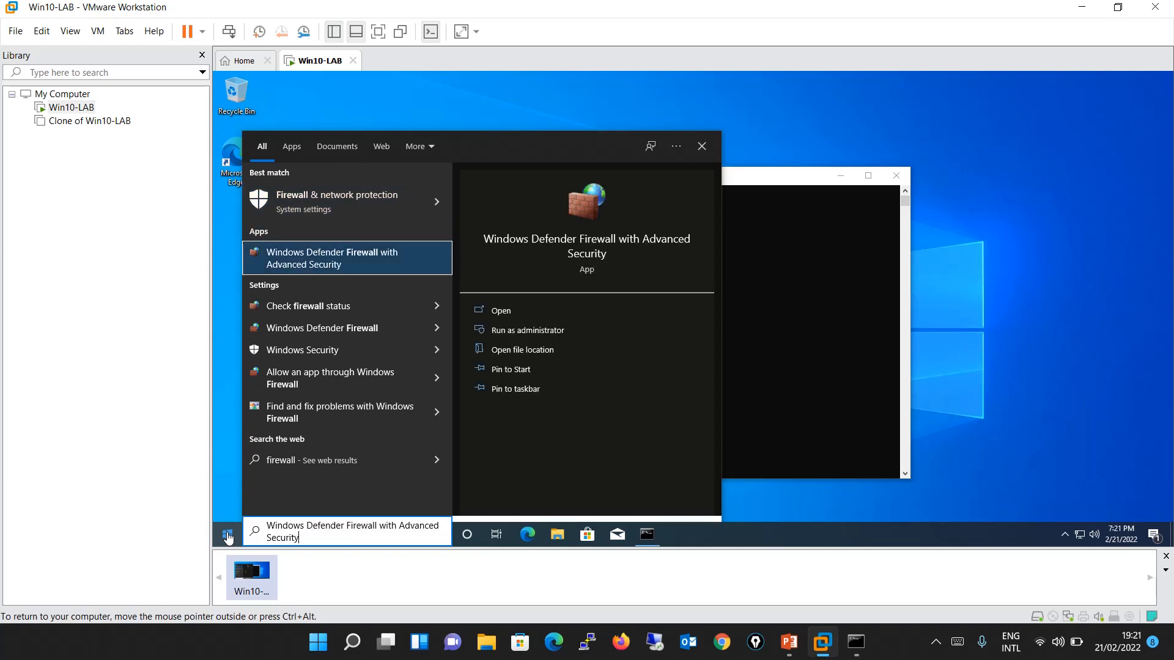
key(Down)
key(Escape)
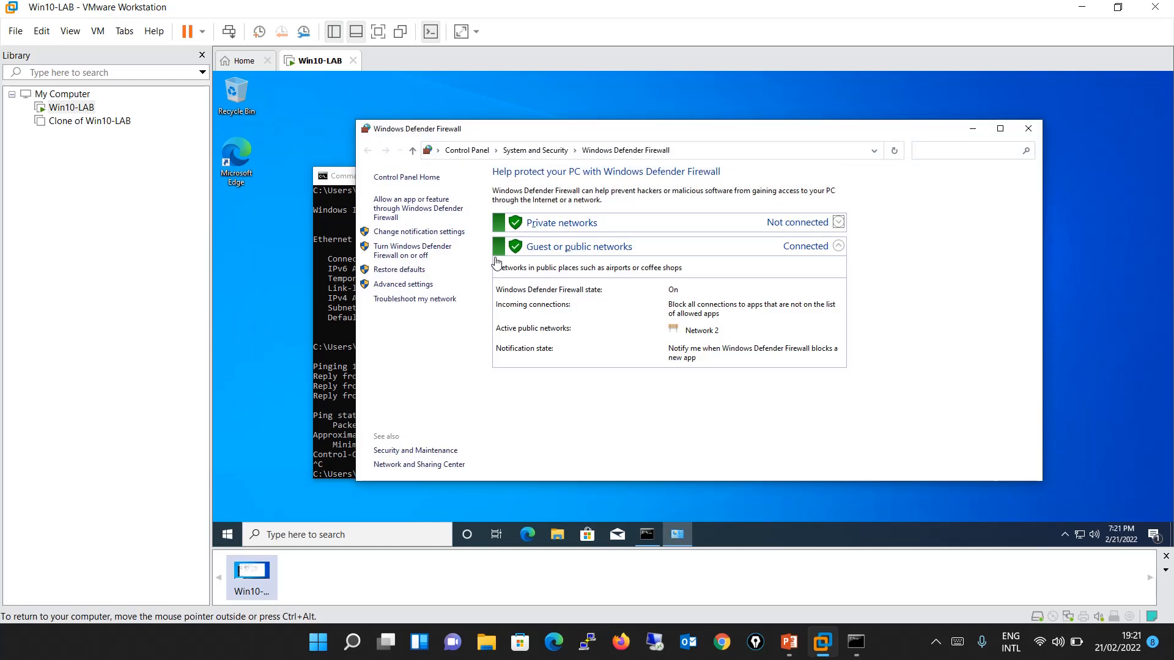
Turn off Windows Defender Firewall for both private and public networks in the virtual machine.
click(428, 255)
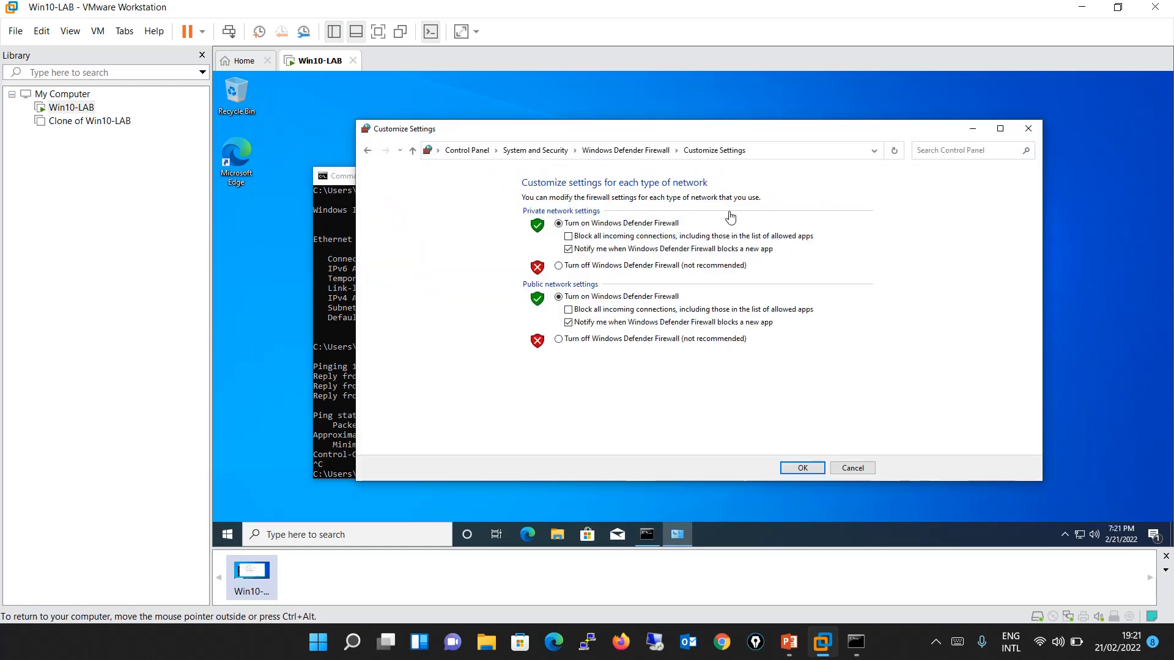
click(606, 268)
click(600, 338)
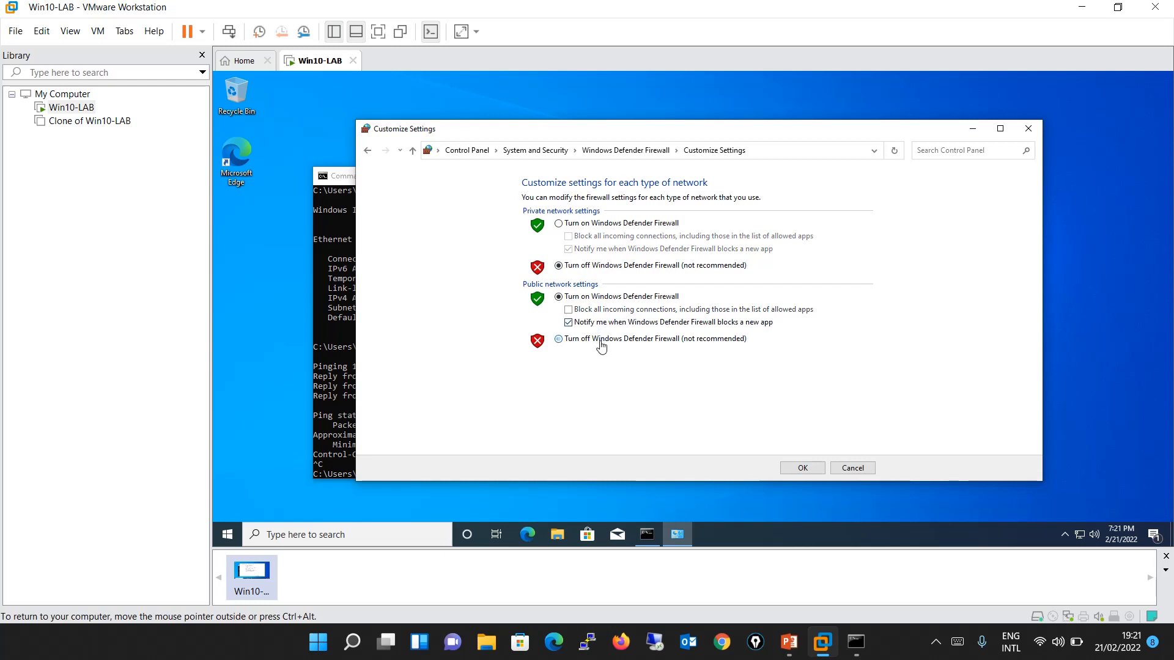
click(816, 468)
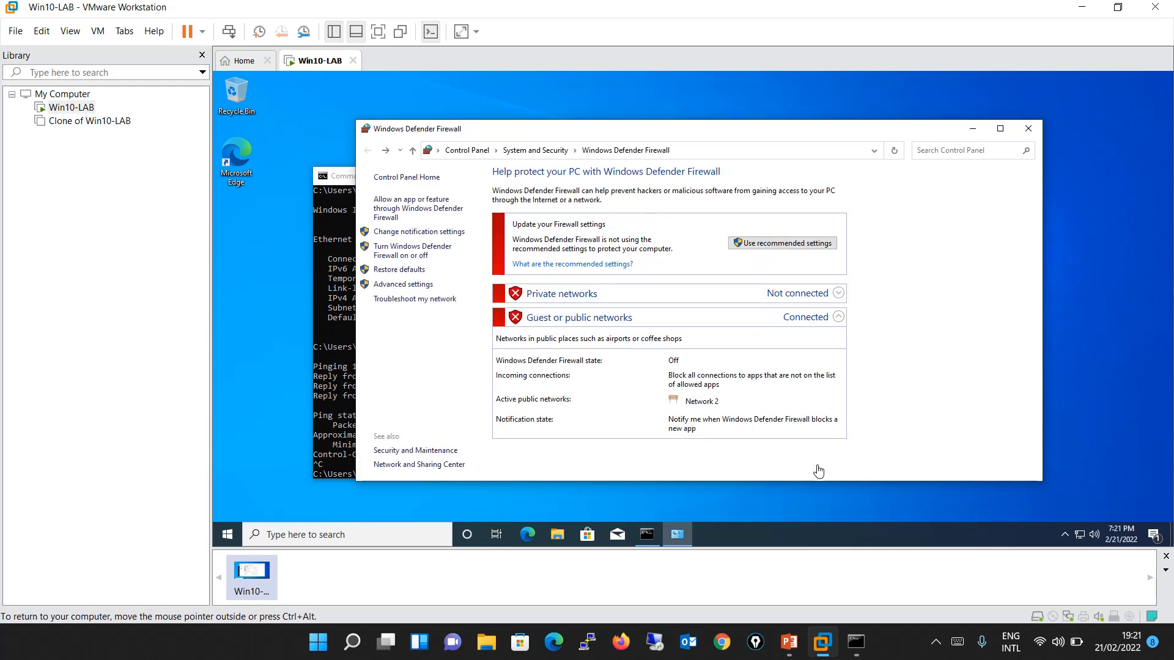
Check the continuous ping in the host's Command Prompt, then close it and the guest's firewall window.
click(856, 642)
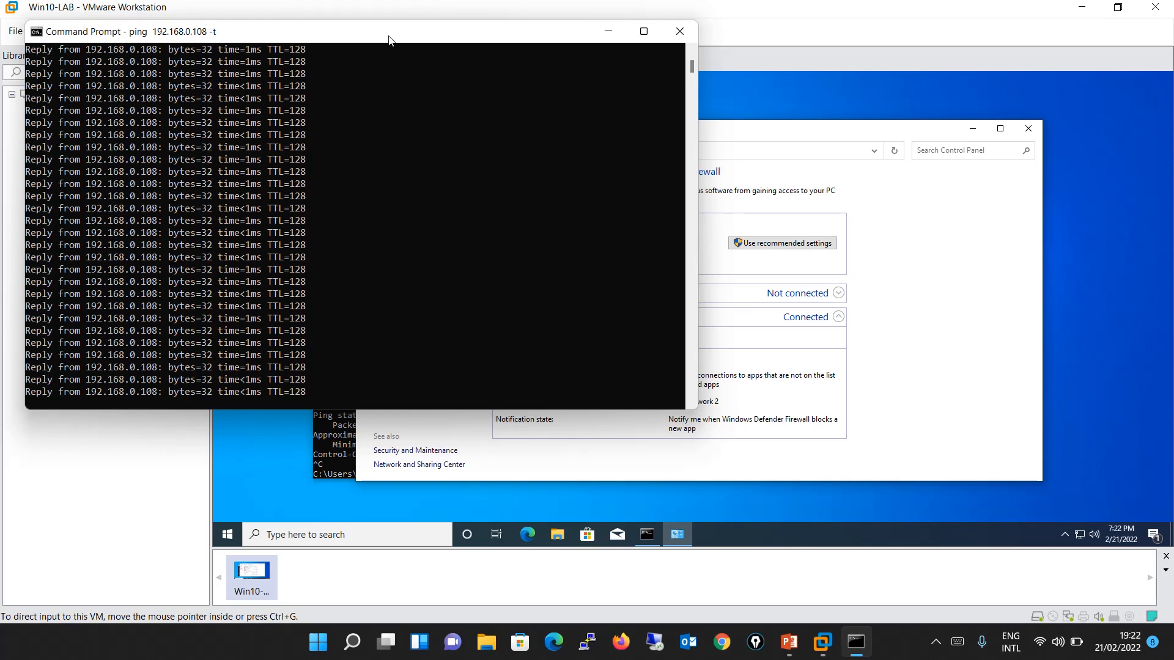
click(680, 31)
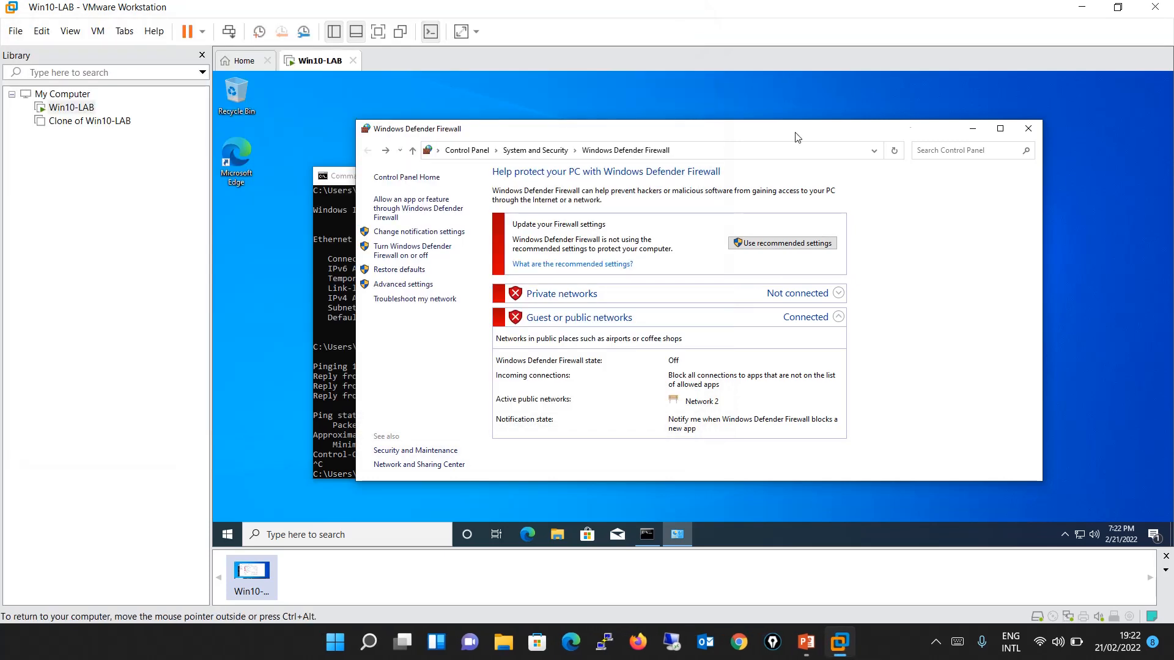
click(1028, 128)
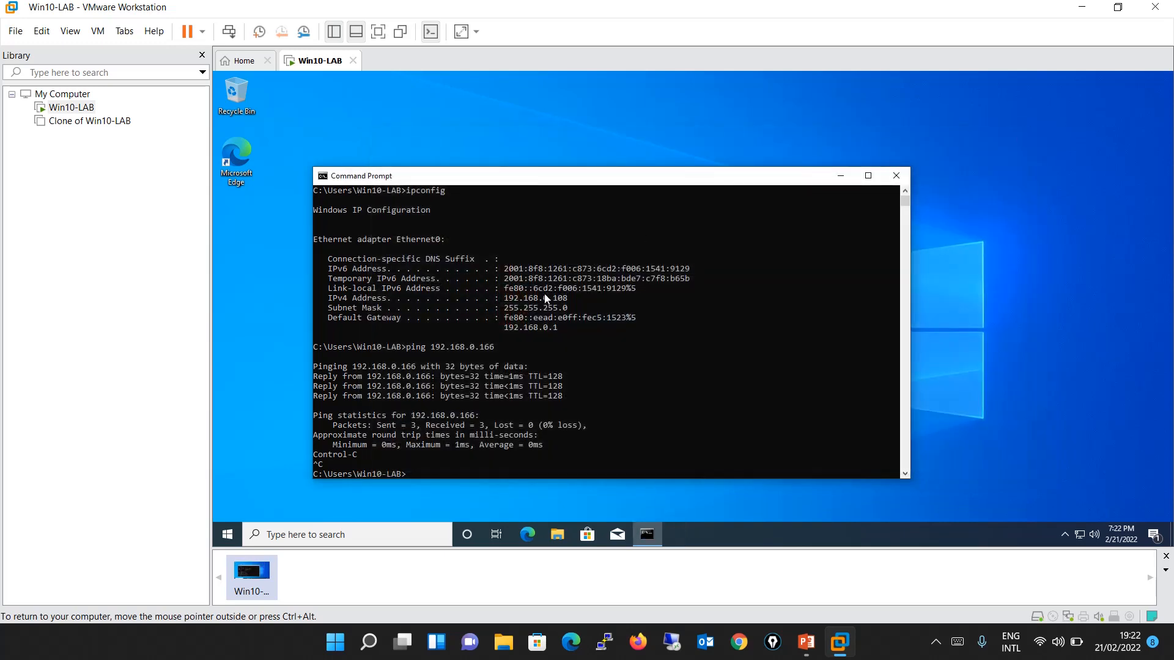
Run ipconfig /all in the virtual machine's Command Prompt and dismiss the Windows Security firewall notification.
text(pconfig /all)
key(Return)
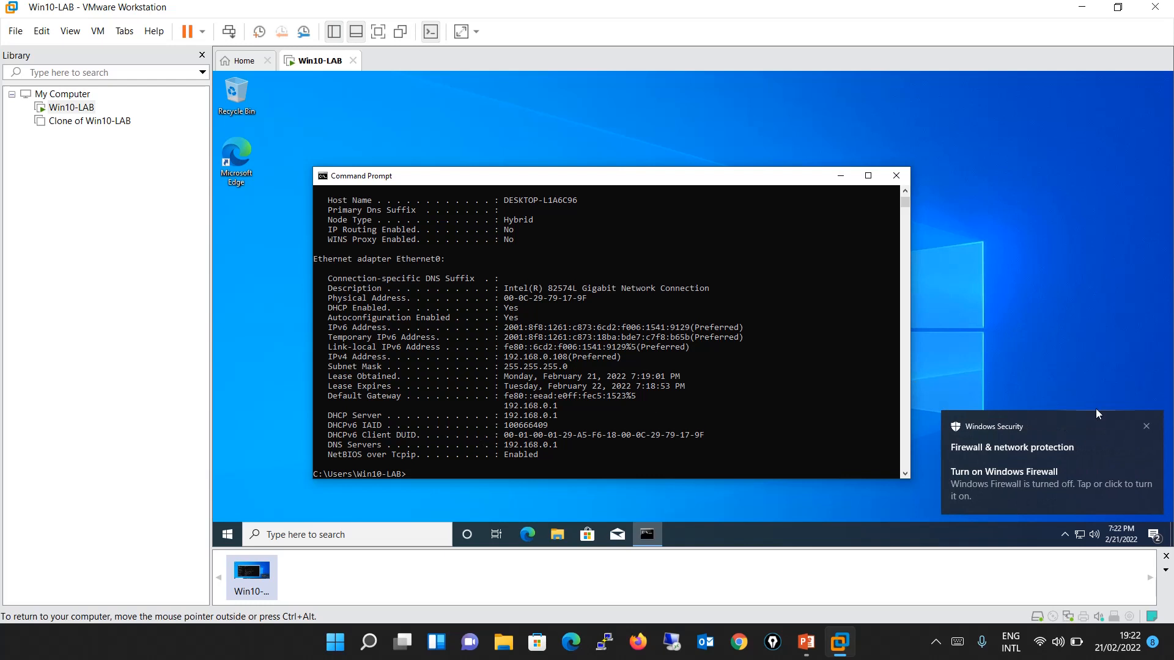
click(1149, 426)
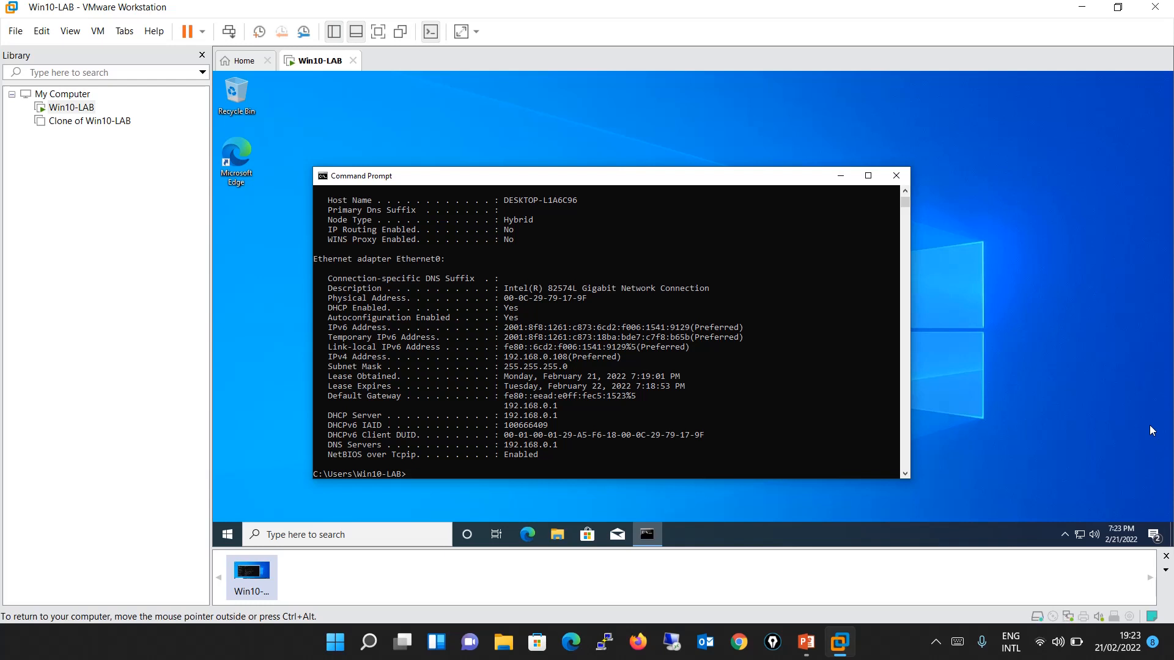
Review Win10-LAB's network adapter settings, try Replicate physical network connection state, close without saving and close the guest's Command Prompt.
right_click(85, 110)
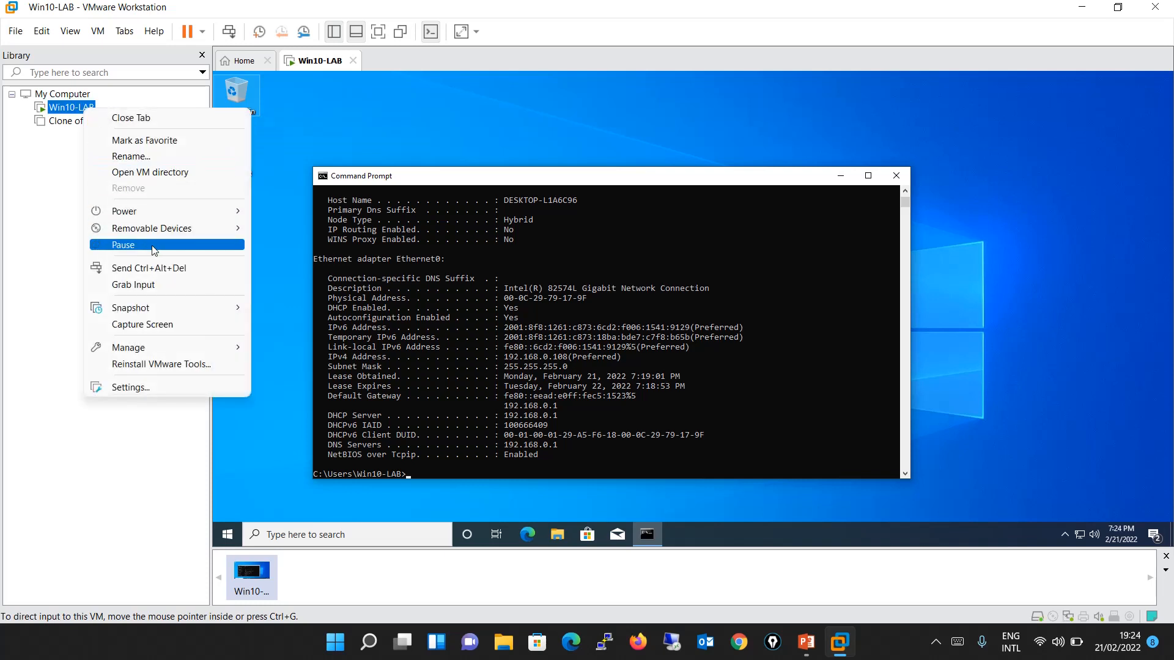
click(168, 389)
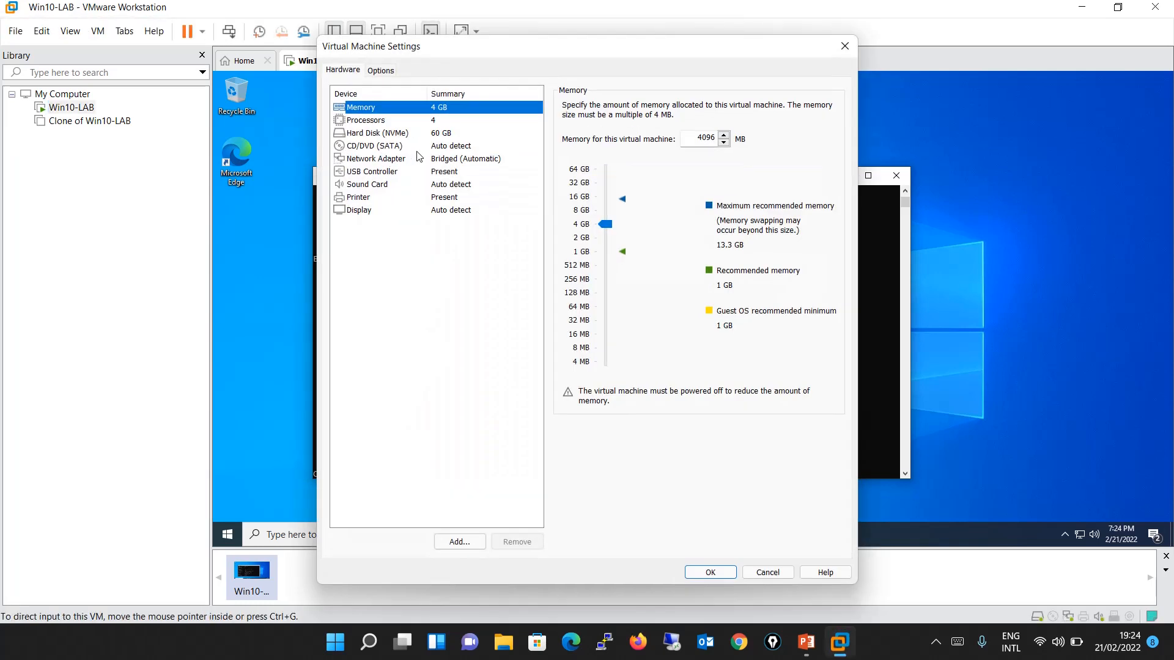
click(419, 157)
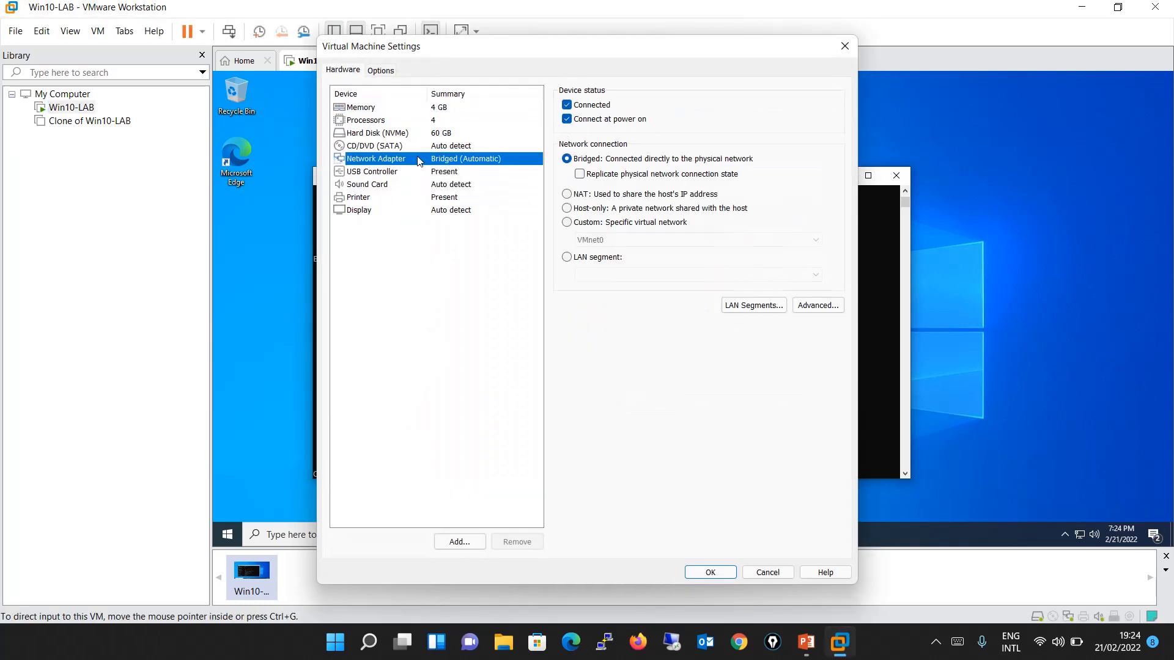
click(584, 177)
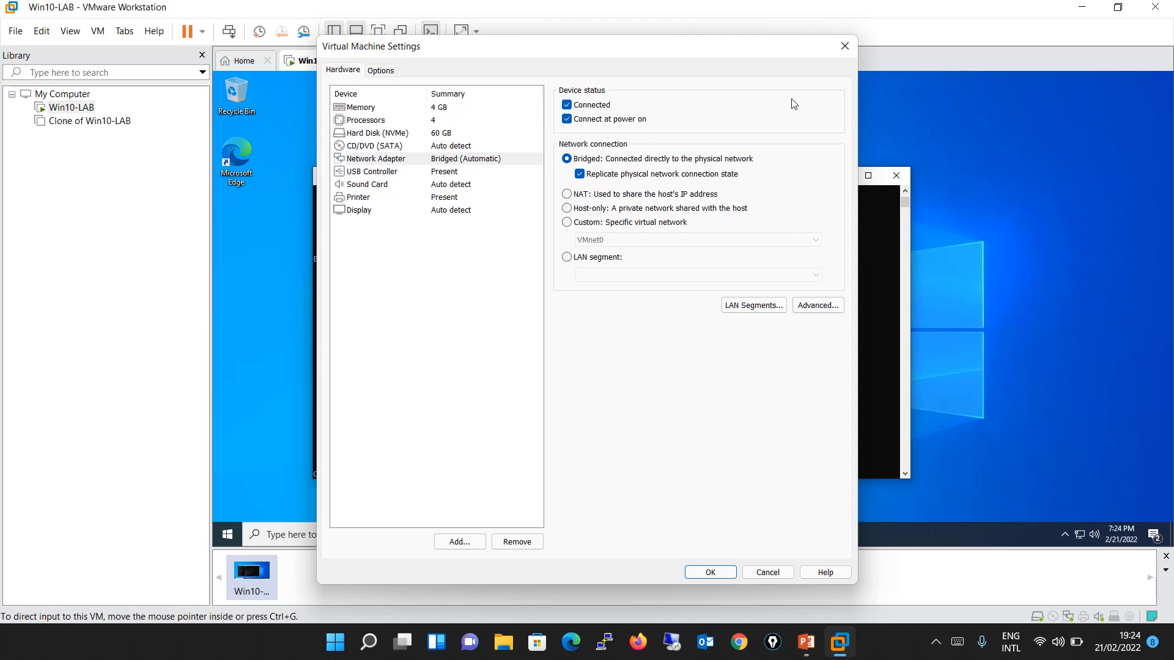
click(846, 52)
click(897, 176)
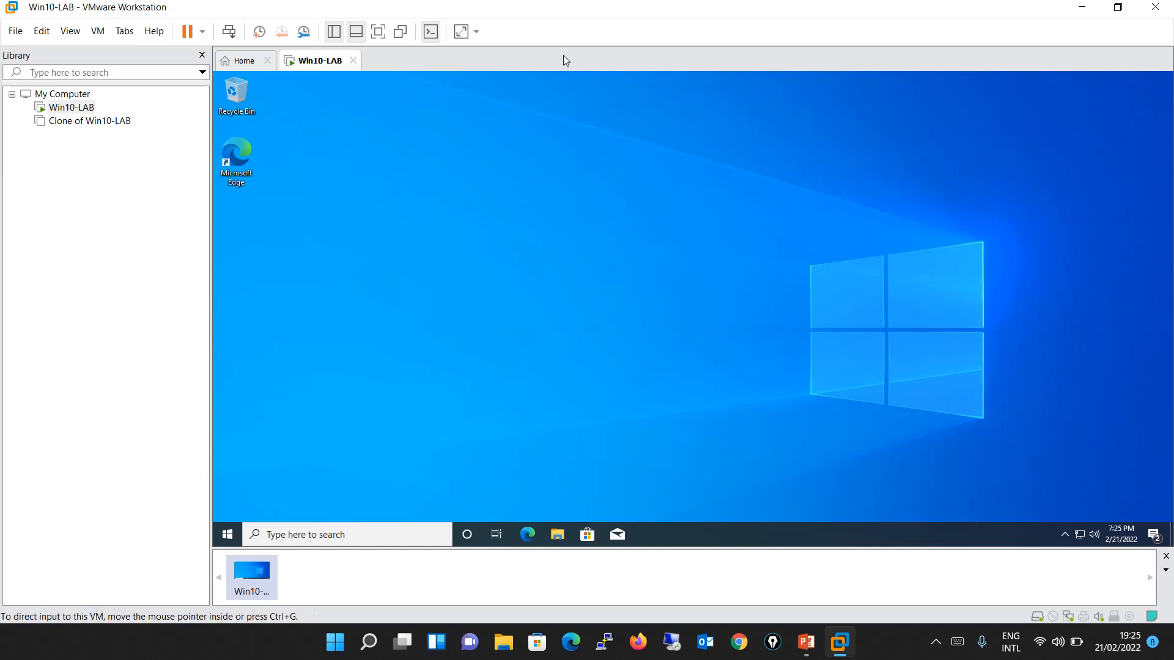
Open the Virtual Network Editor, select VMnet8 and unlock the network configuration for changes with administrator privileges.
click(44, 30)
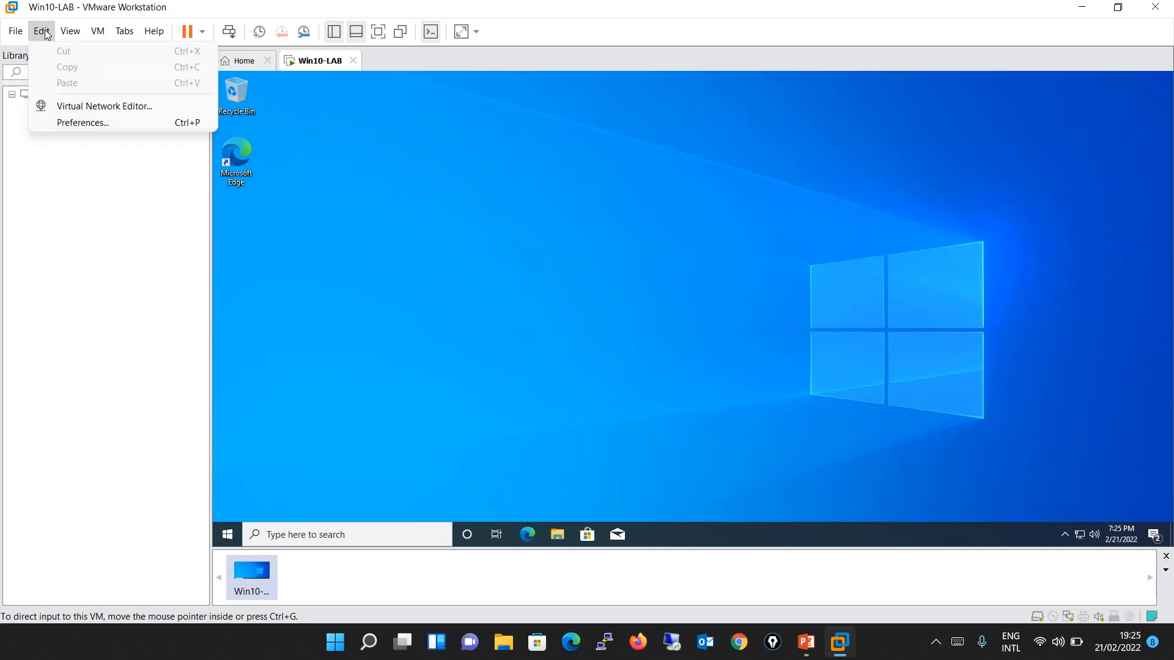
click(91, 105)
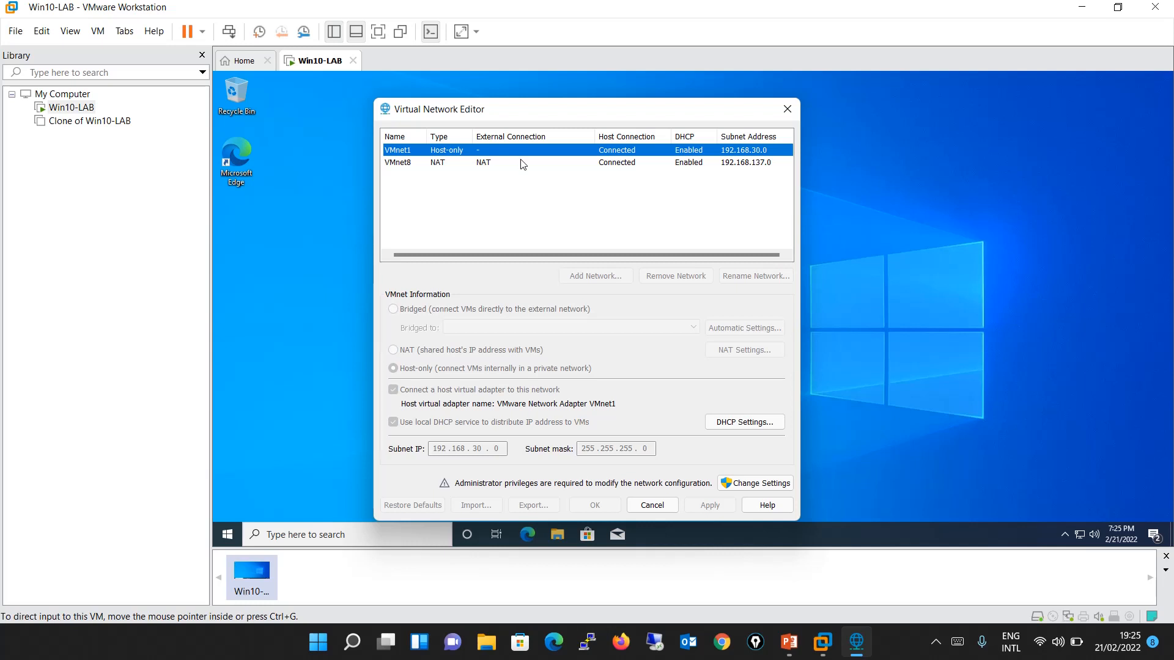
click(412, 165)
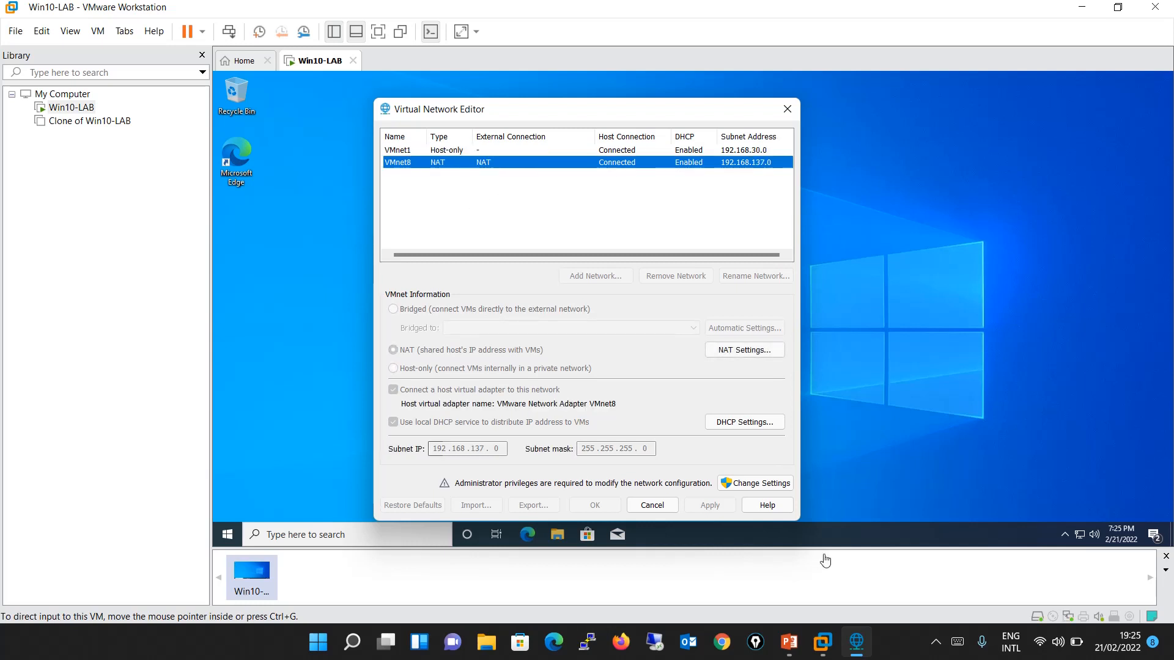
click(771, 486)
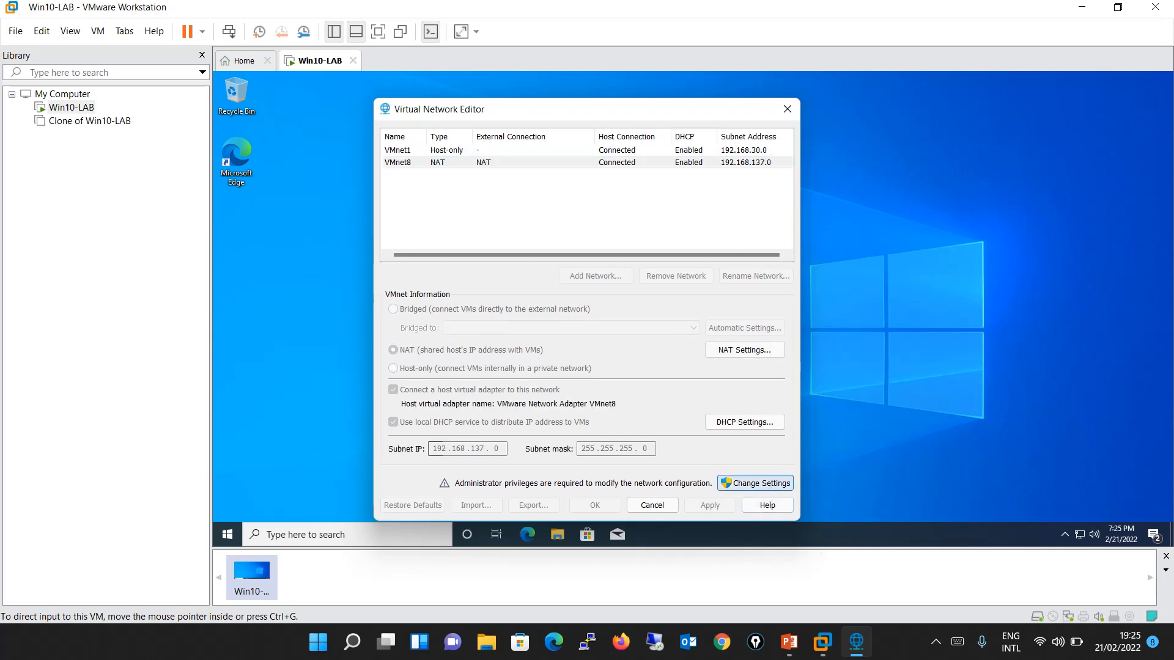
click(539, 440)
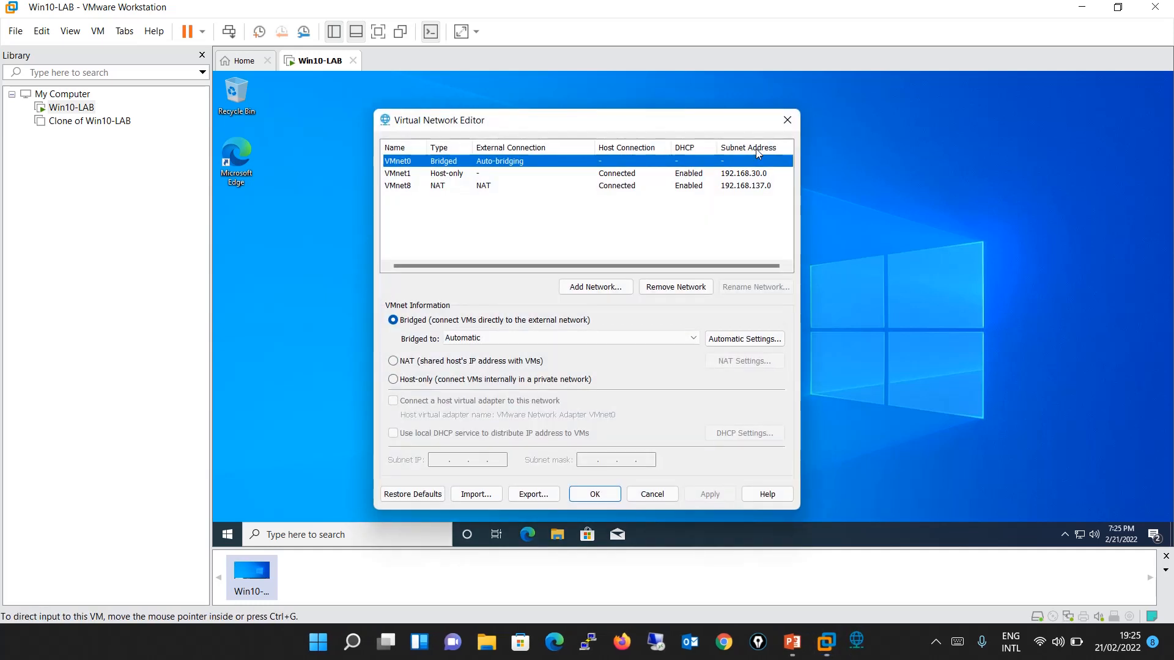
Examine VMnet8's subnet and DHCP settings, then close the Virtual Network Editor without making changes.
click(397, 185)
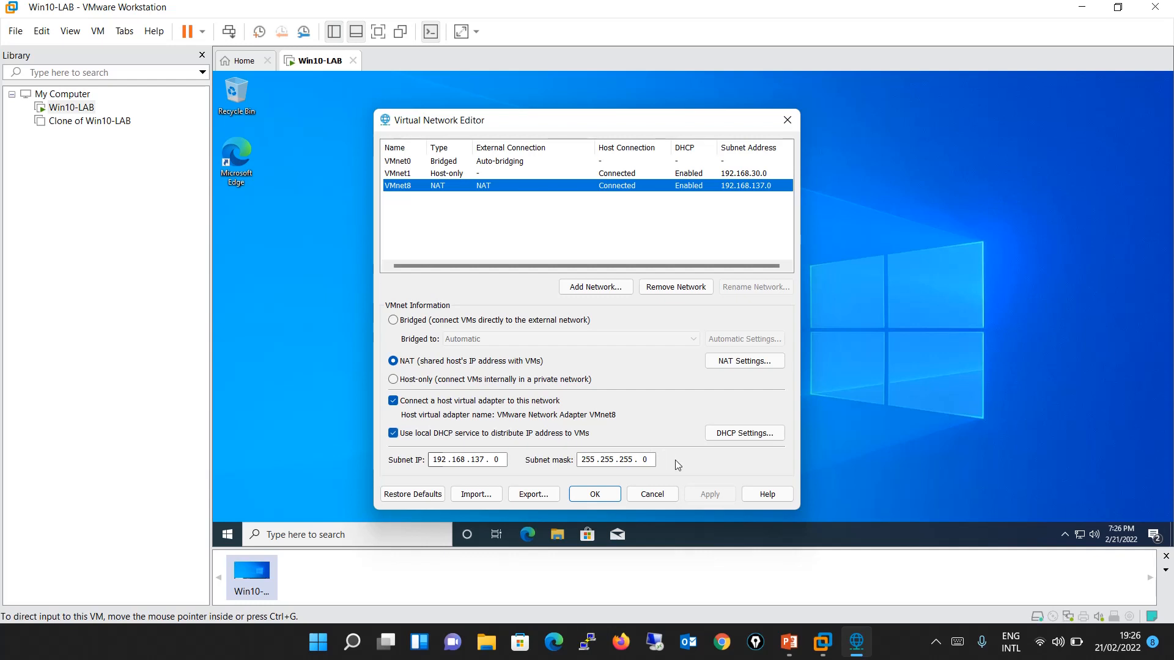
click(744, 433)
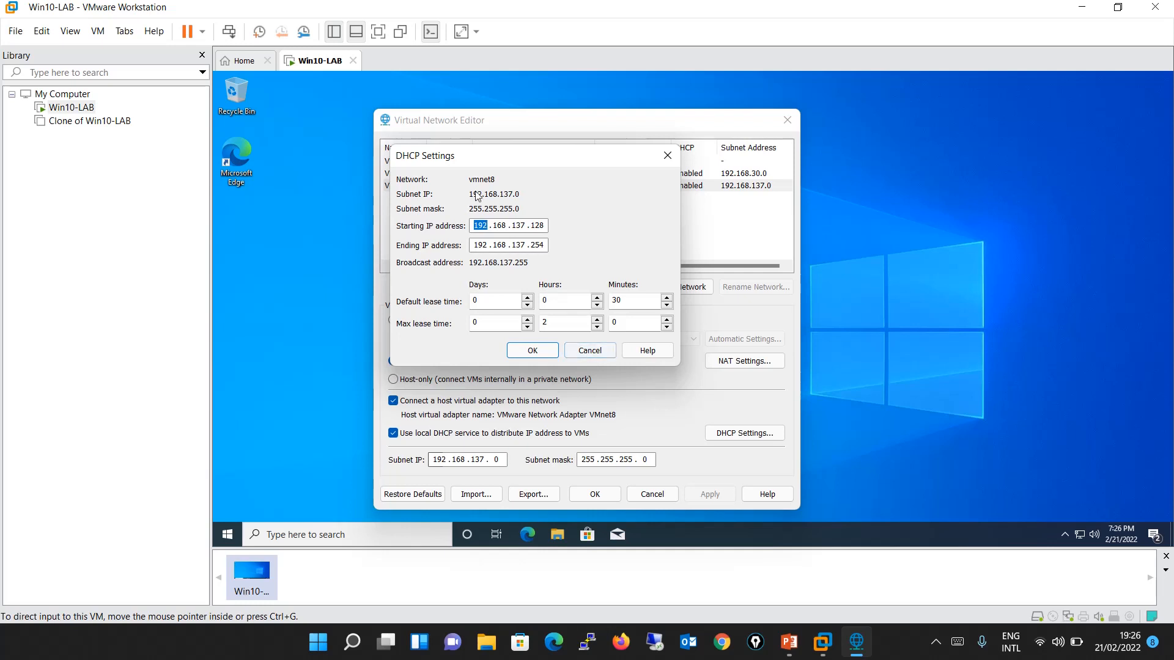
click(669, 159)
click(787, 120)
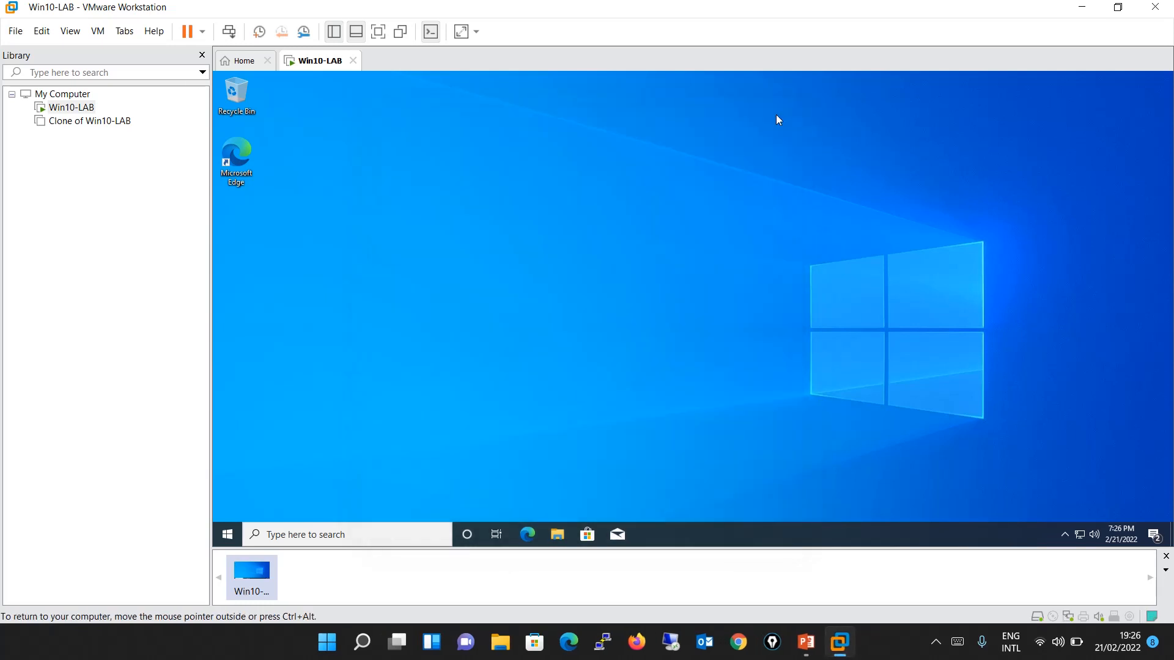
Change the Win10-LAB virtual machine's network adapter connection to NAT and save the settings.
right_click(86, 111)
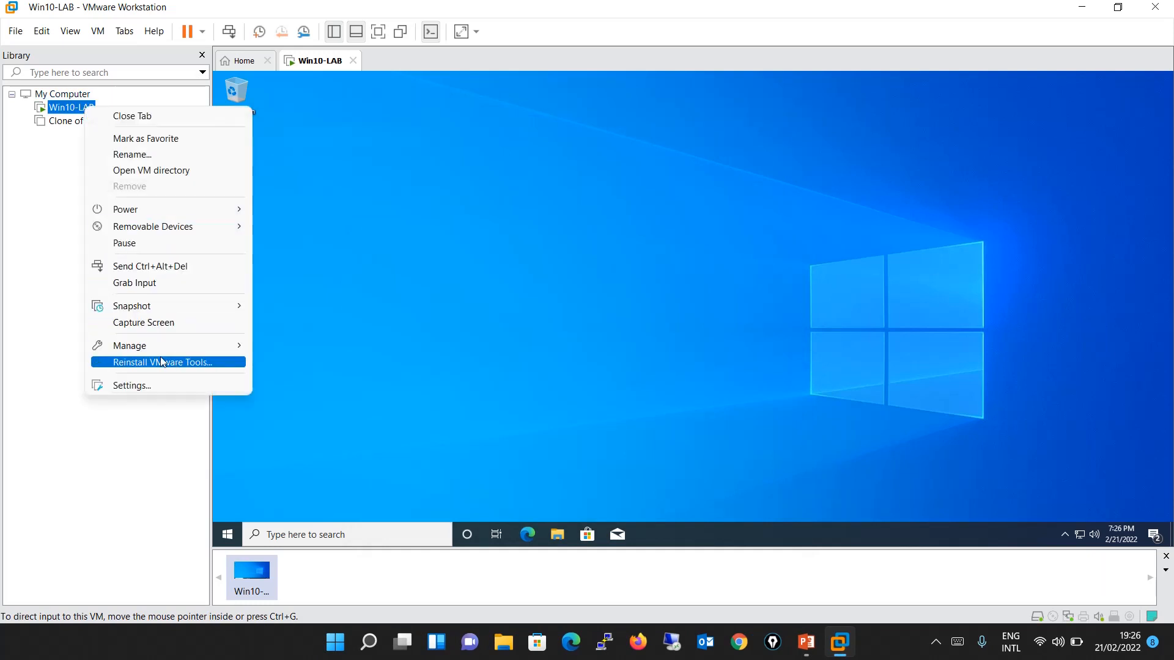
click(160, 380)
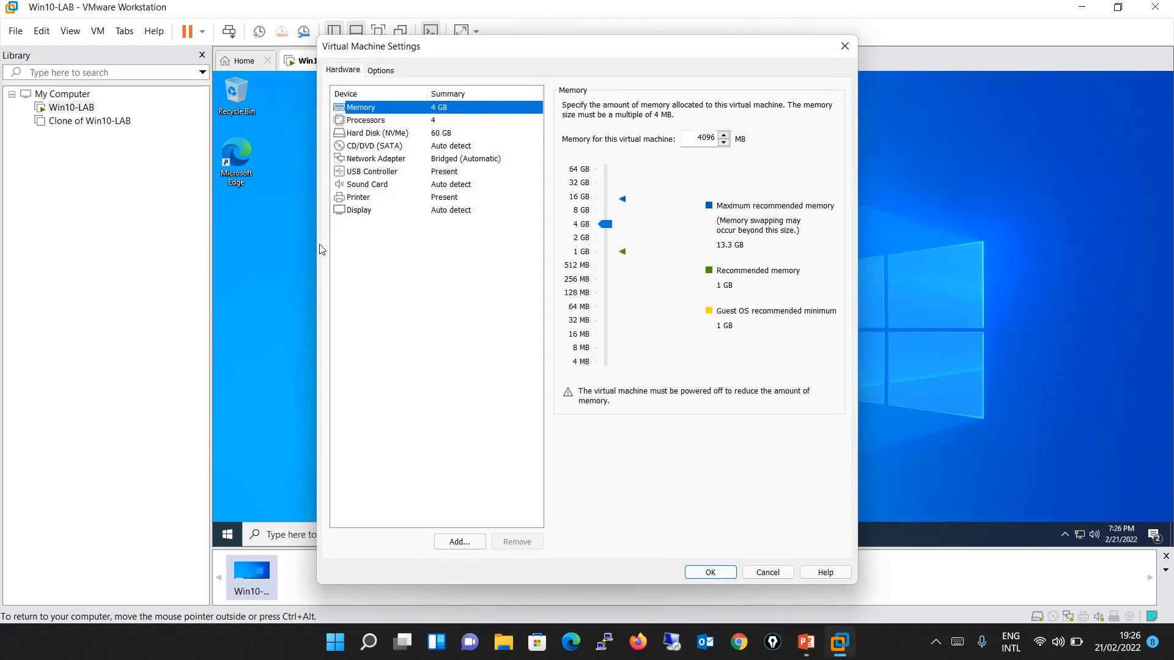
click(450, 160)
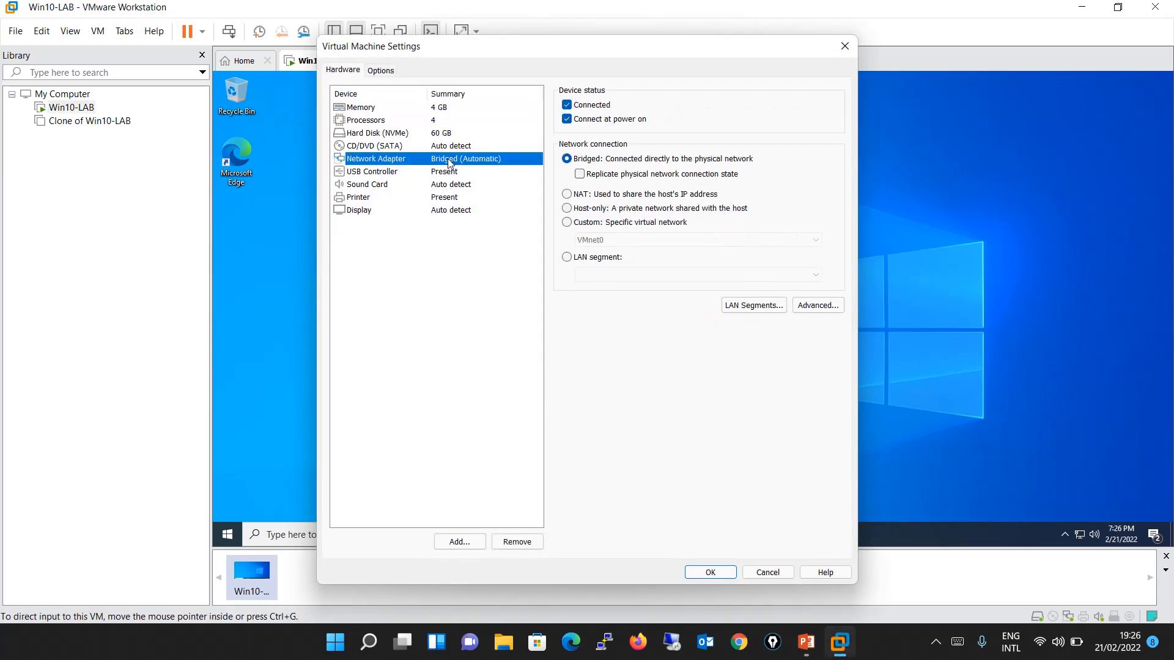
click(579, 196)
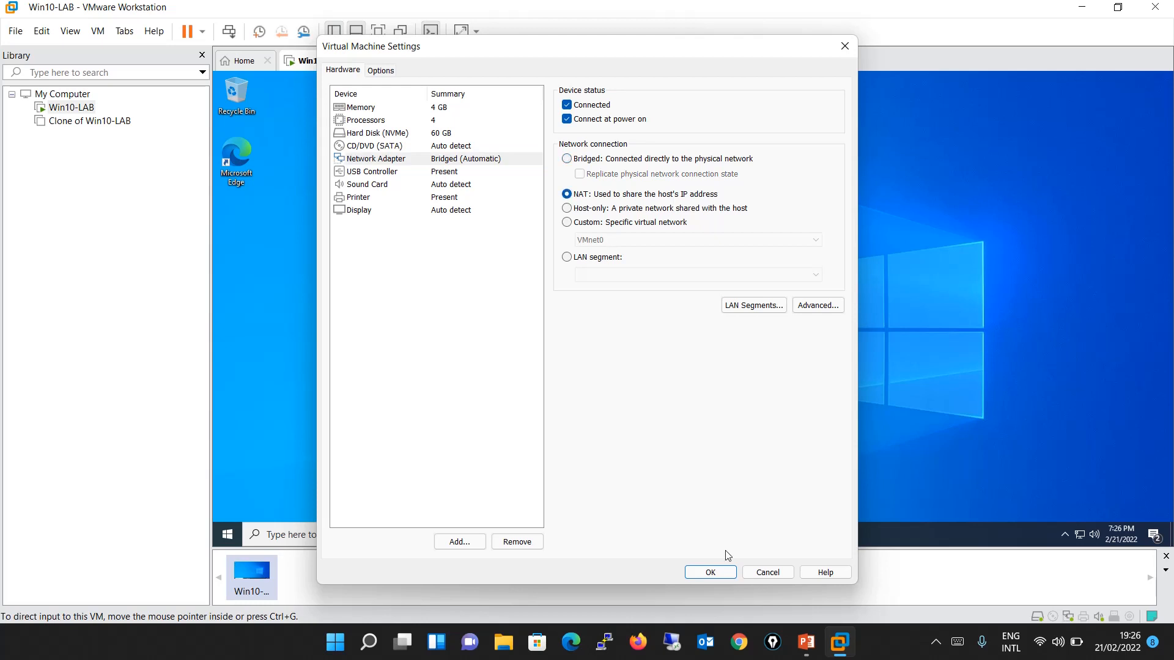
click(724, 577)
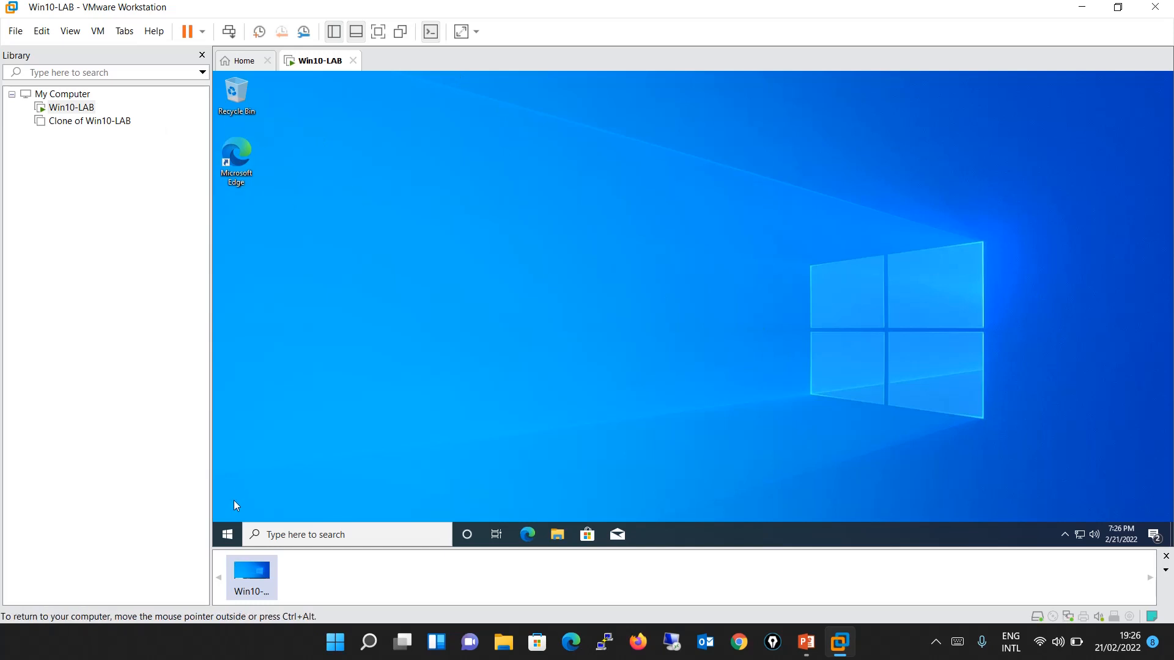
Open the Command Prompt inside the virtual machine and run ipconfig.
click(230, 534)
text(cmd)
key(BackSpace)
key(BackSpace)
key(BackSpace)
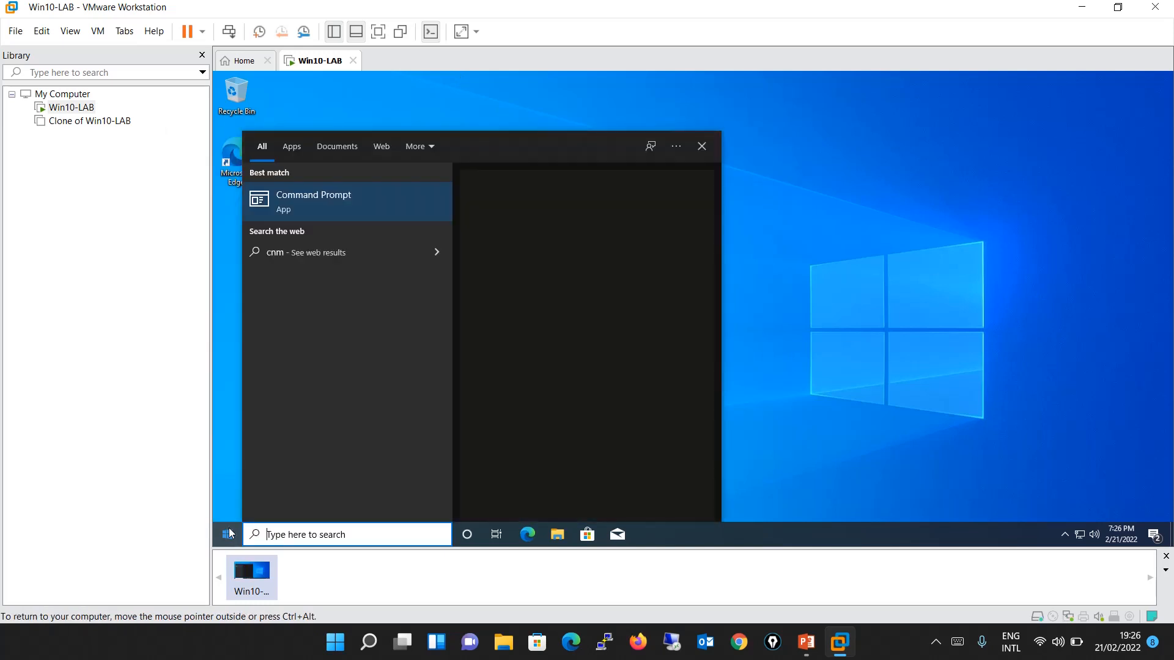
text(cmd)
key(Return)
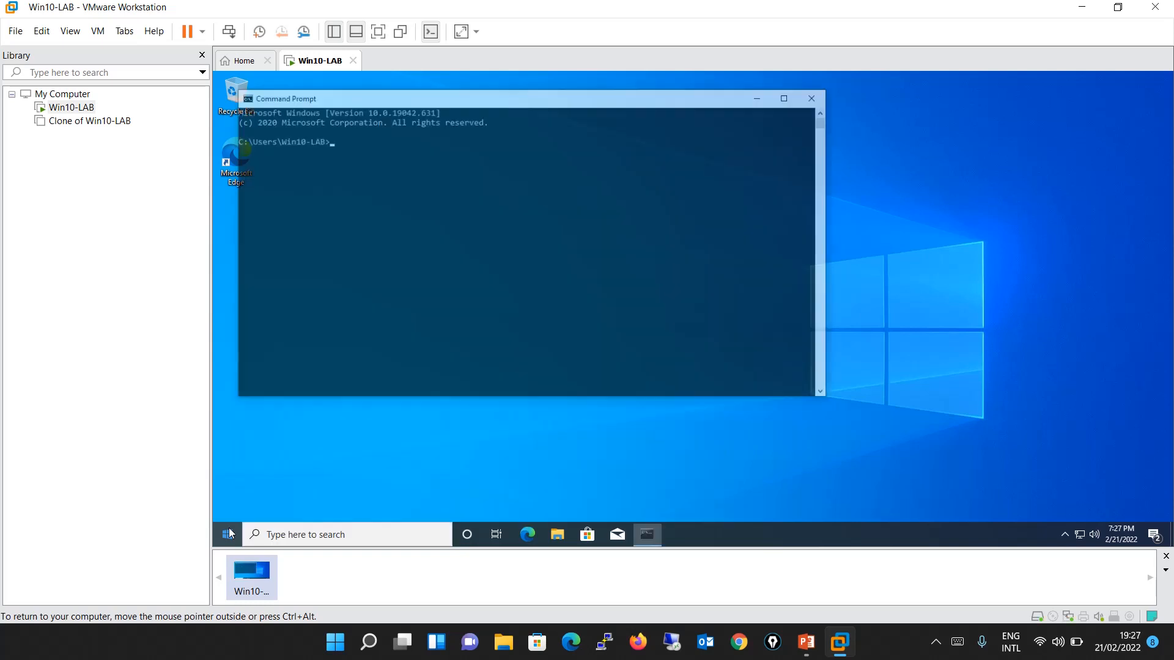
text(ipconfig)
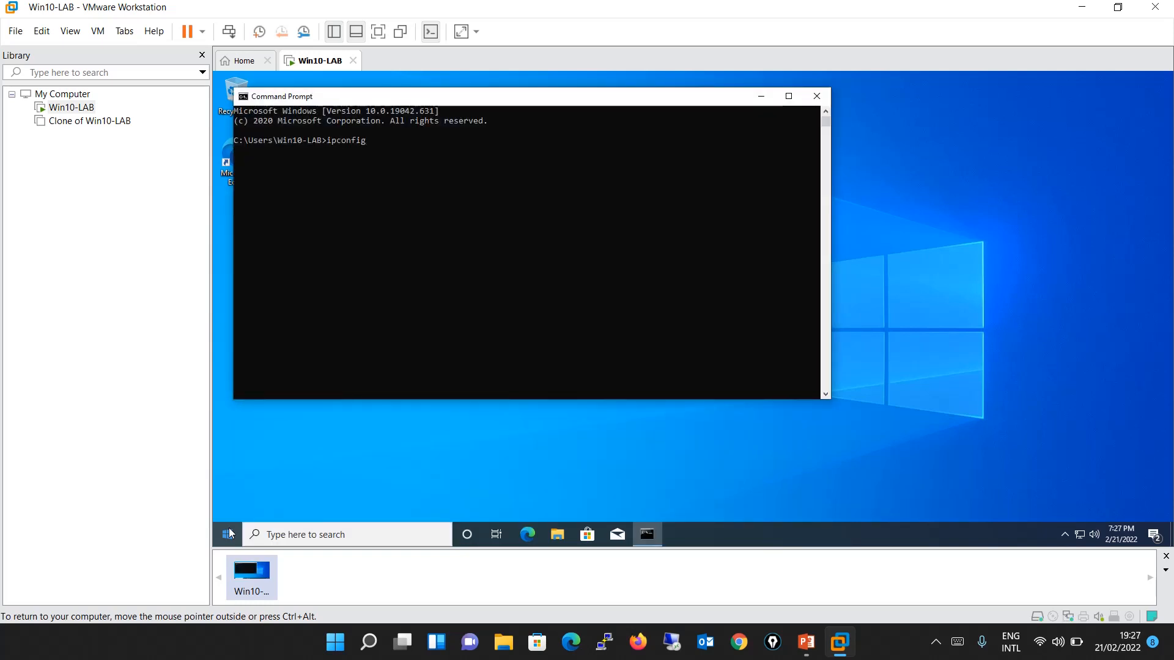
key(Return)
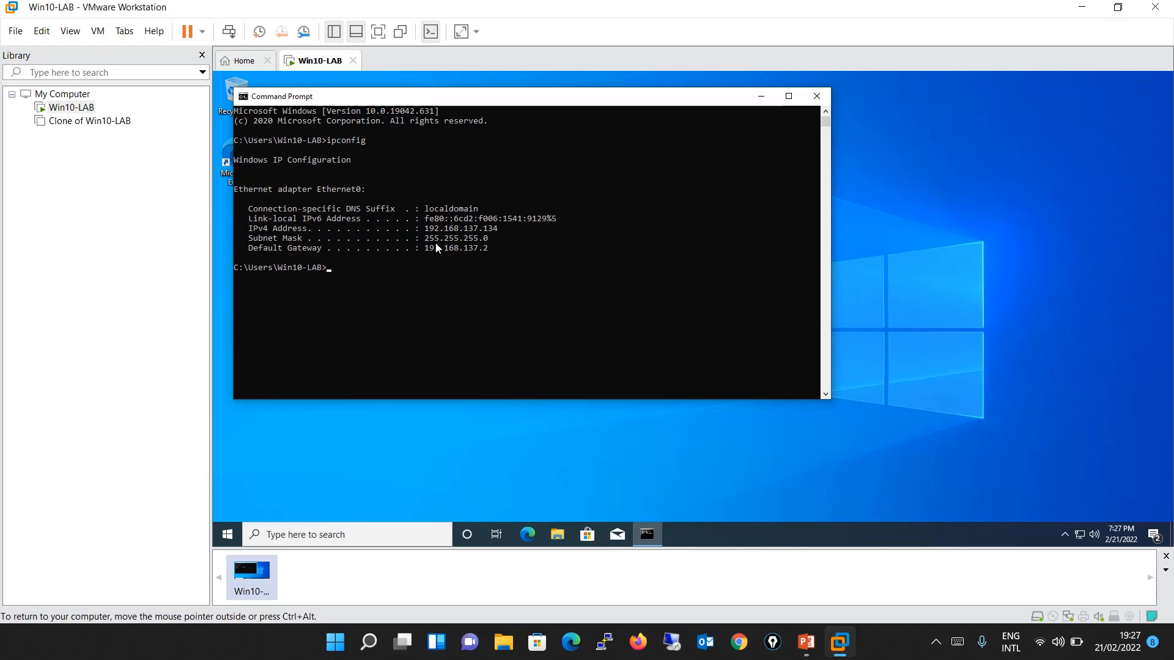
Open the Virtual Network Editor, select VMnet8 and move the window aside to compare its subnet with the guest's IP configuration.
click(43, 32)
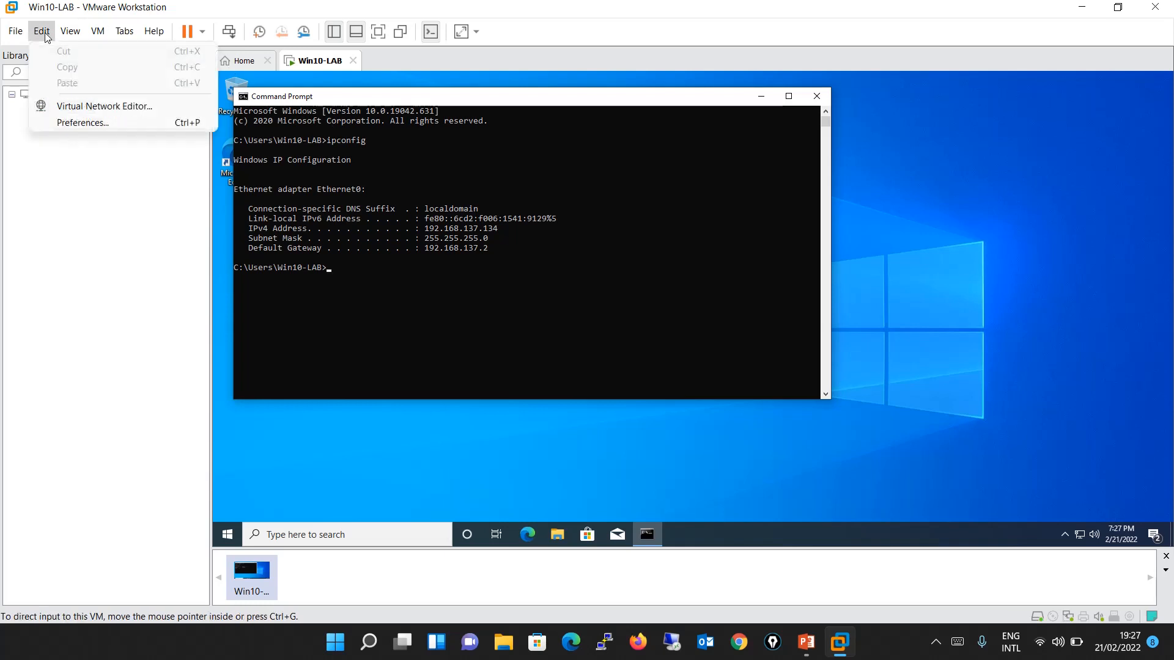
click(89, 109)
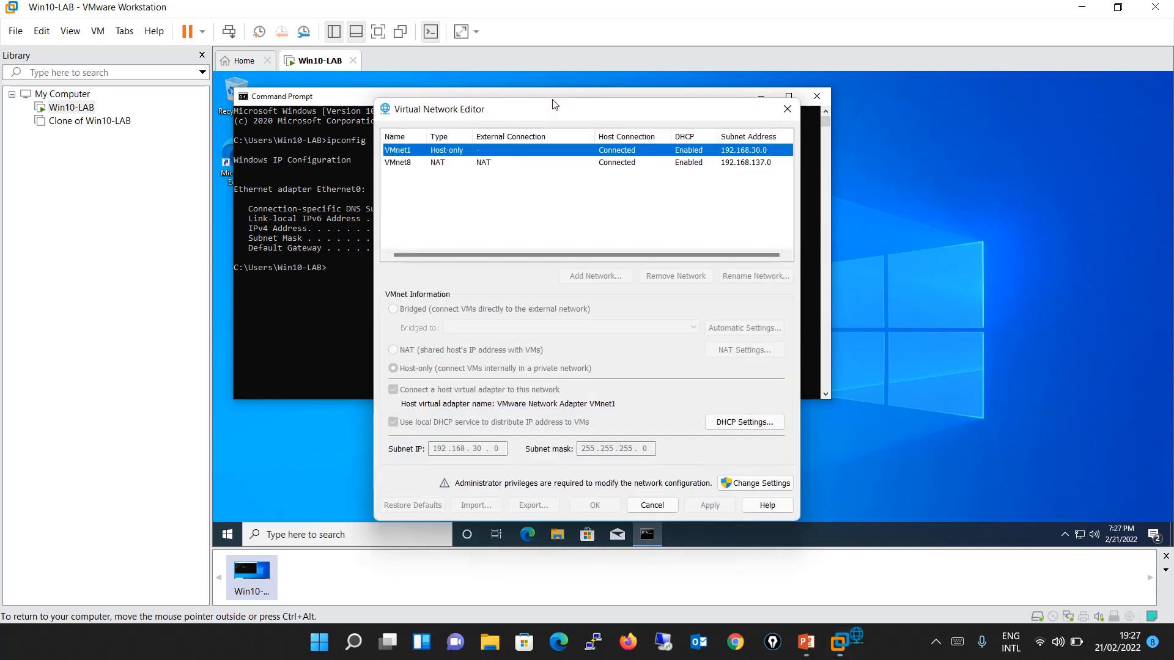
click(422, 164)
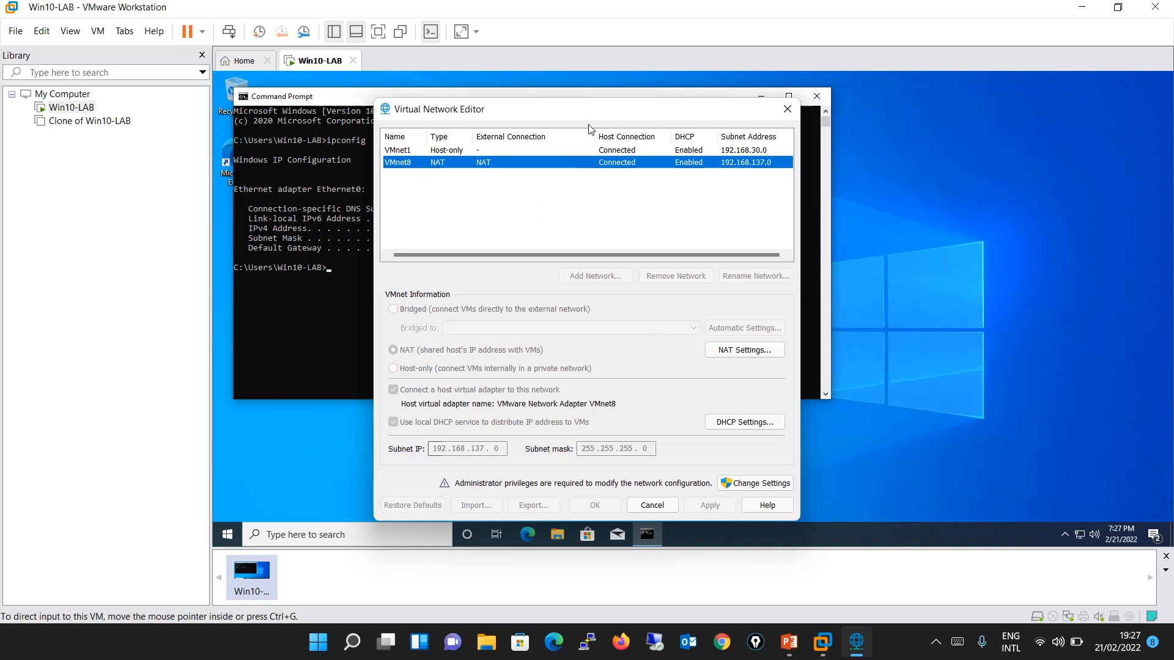
drag(589, 110, 837, 75)
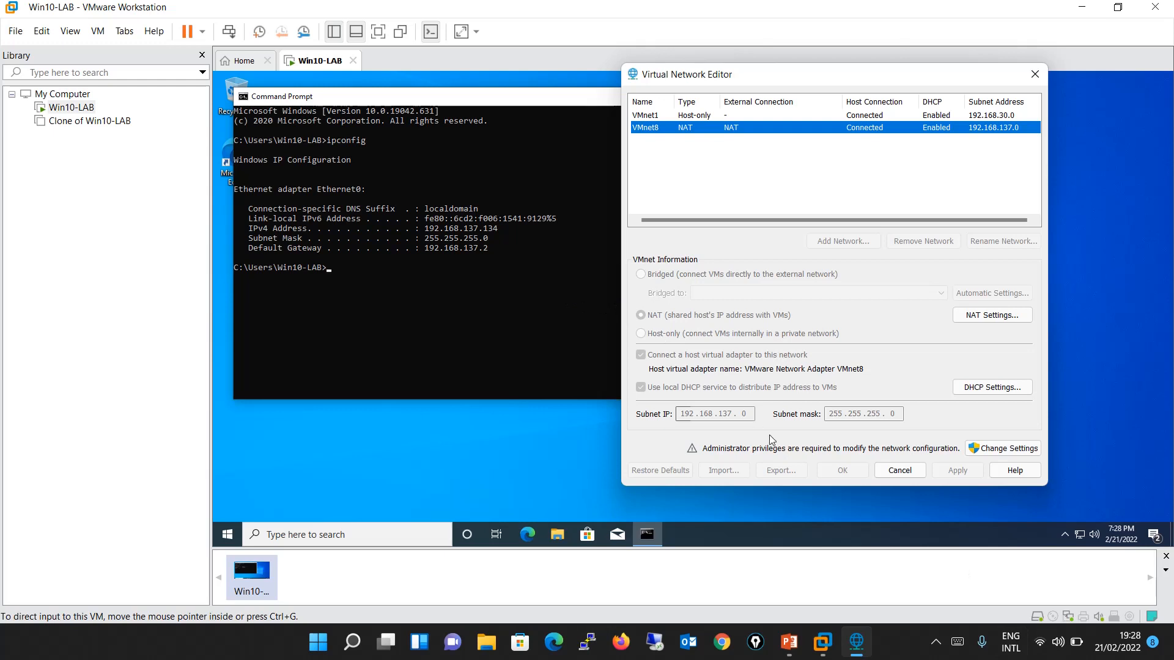
Highlight the IPv4 address and the default gateway line in the guest's ipconfig output.
click(559, 314)
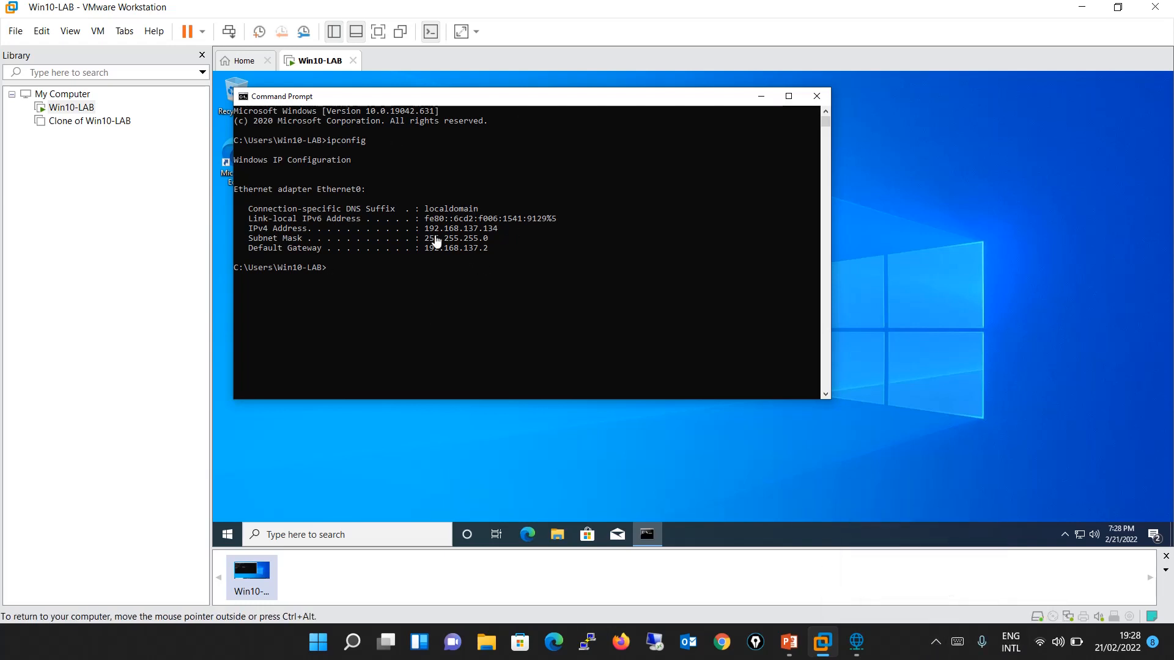
drag(419, 229, 498, 233)
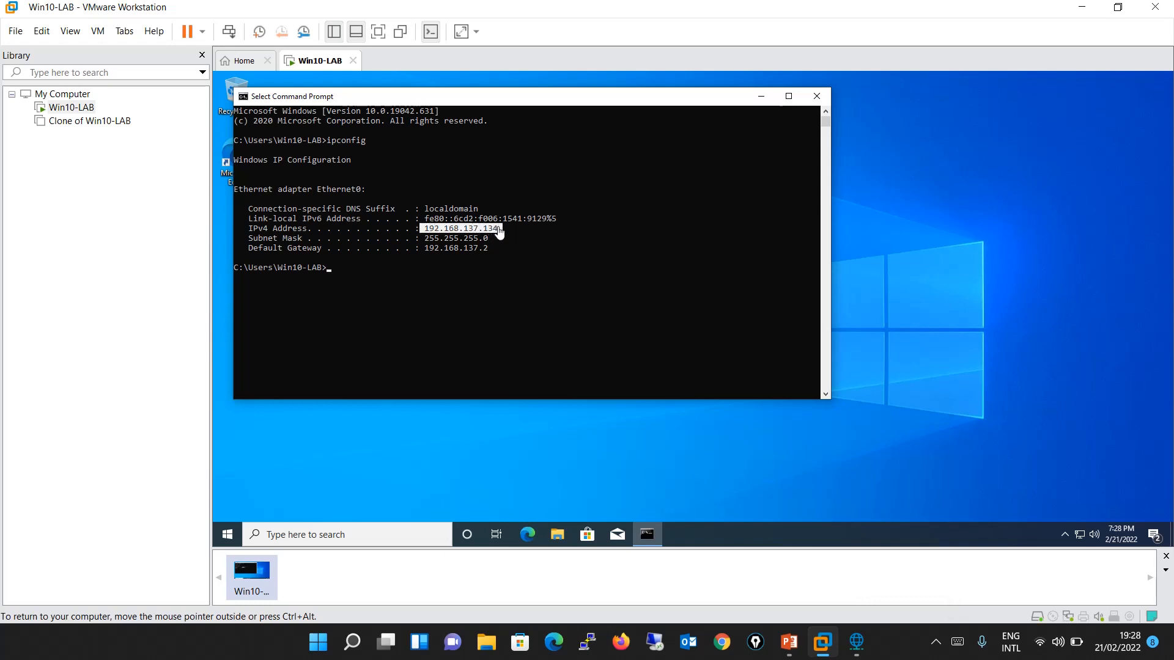
click(613, 260)
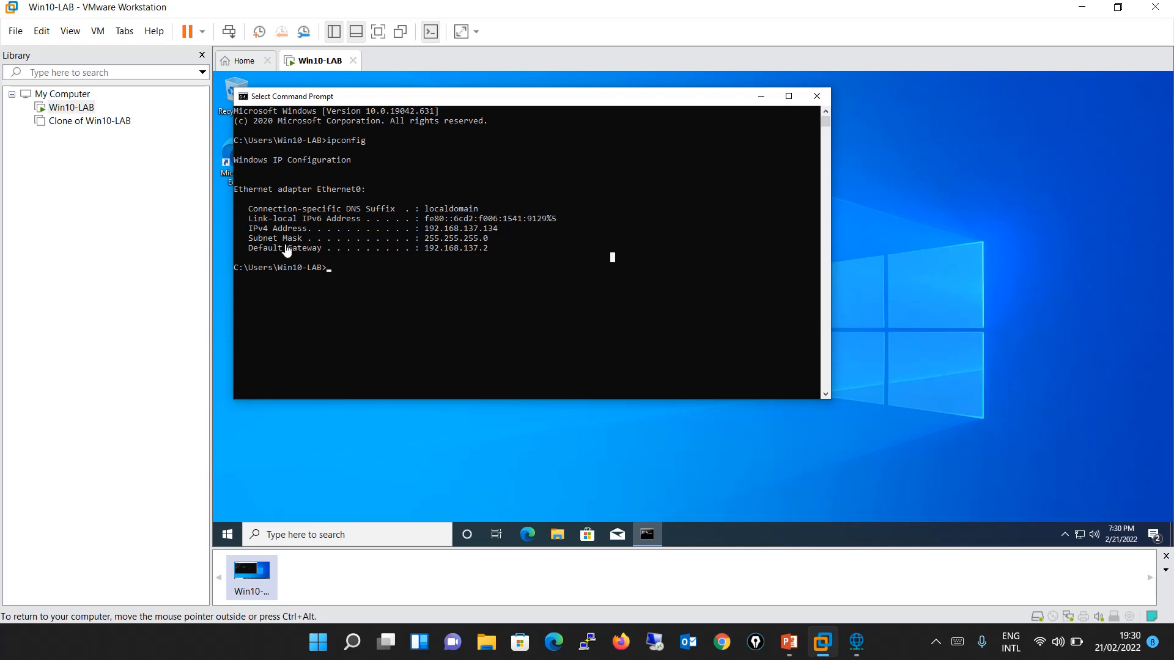
drag(248, 253, 503, 255)
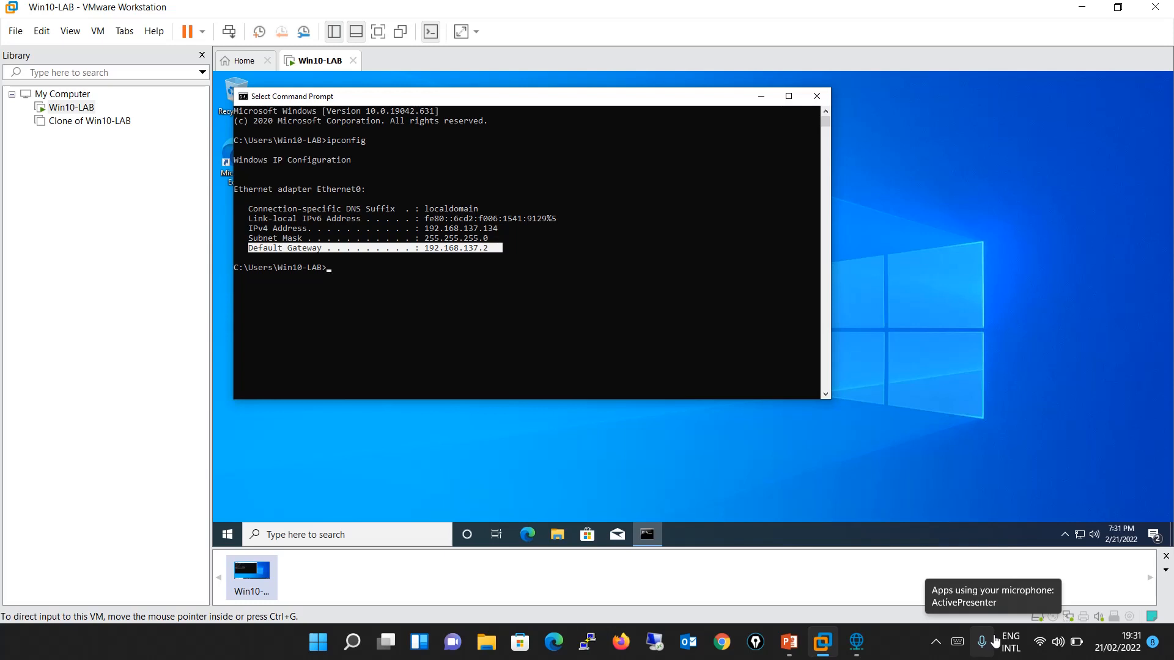
Clear the text selection, ping 8.8.8.8 from the guest's Command Prompt and stop the ping early.
click(725, 355)
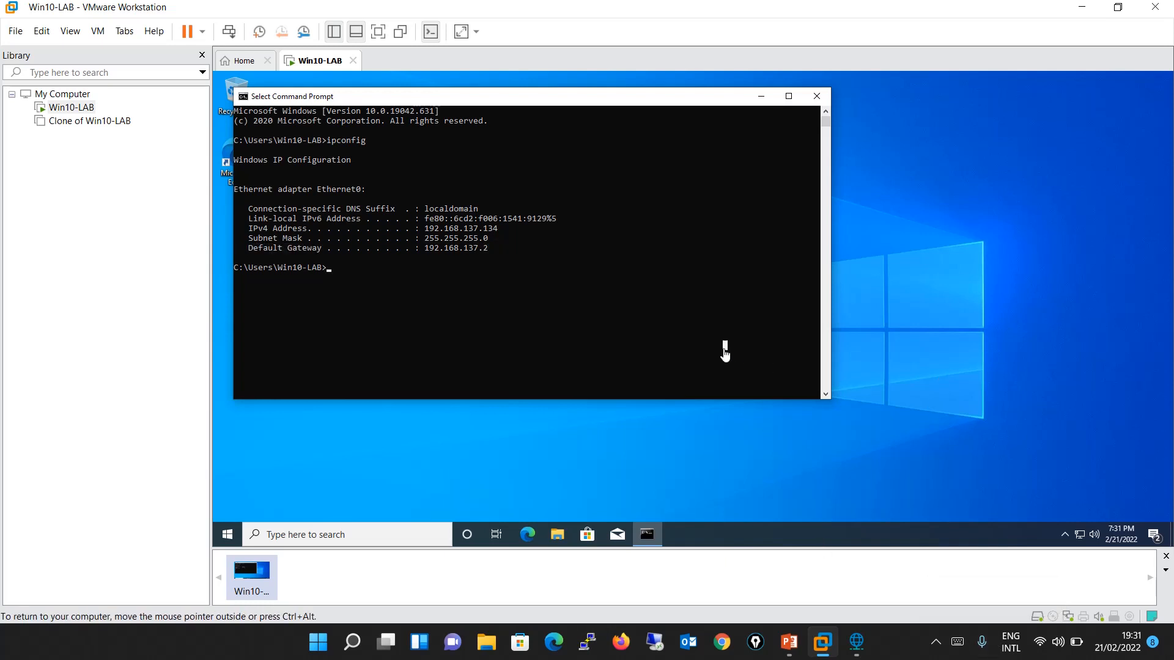
text(ping 8.8.8.8)
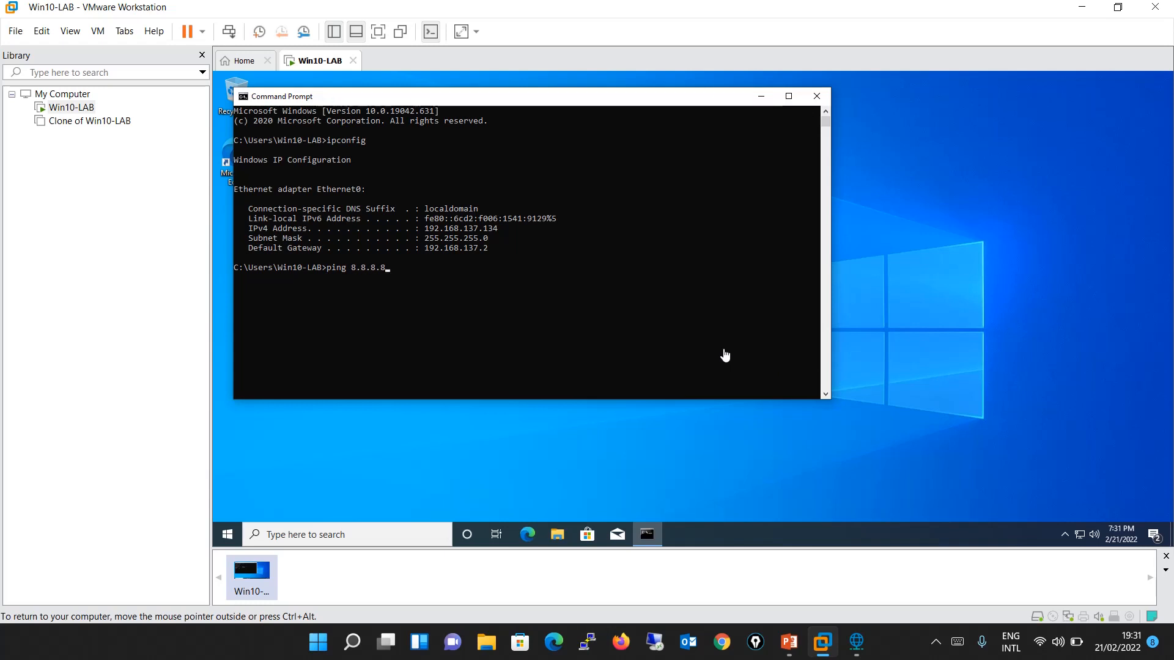
key(Return)
key(ctrl+c)
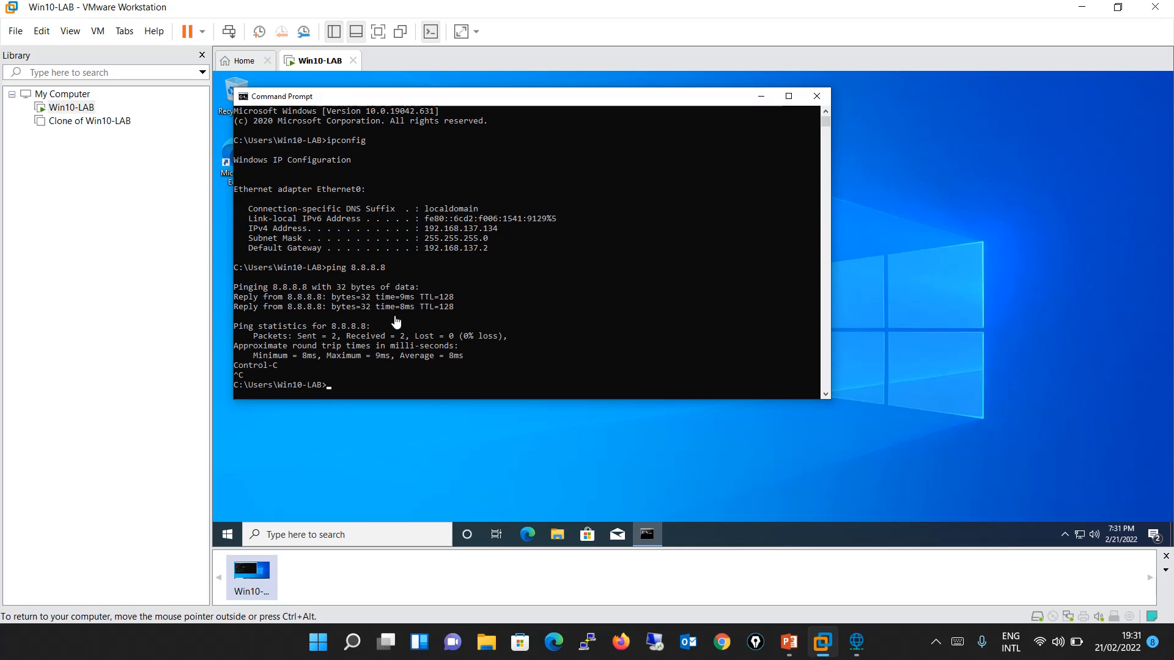
Highlight the guest's IPv4 address, then open a Command Prompt on the host and run ipconfig.
click(422, 229)
drag(426, 233, 494, 240)
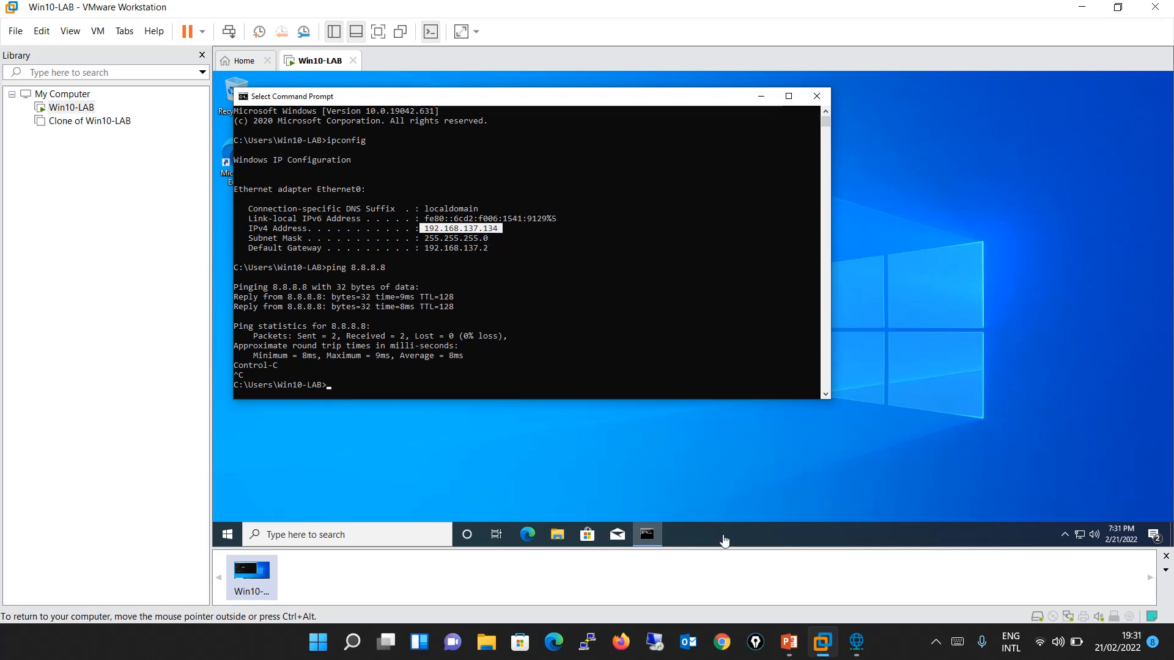
mouse_move(855, 642)
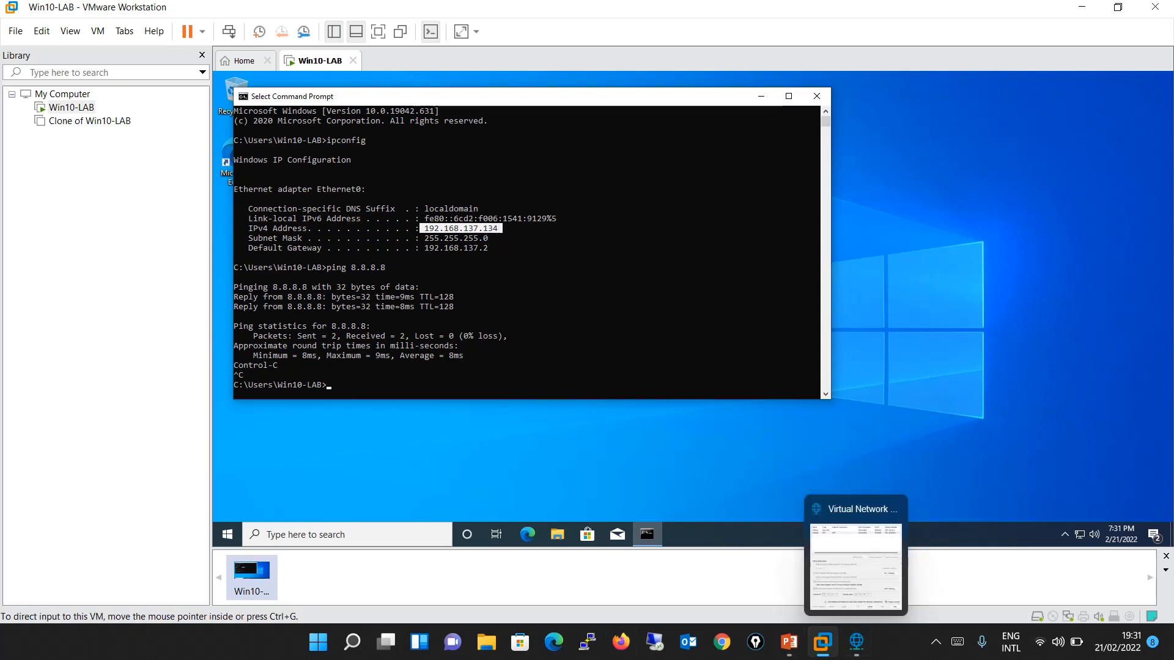
click(333, 646)
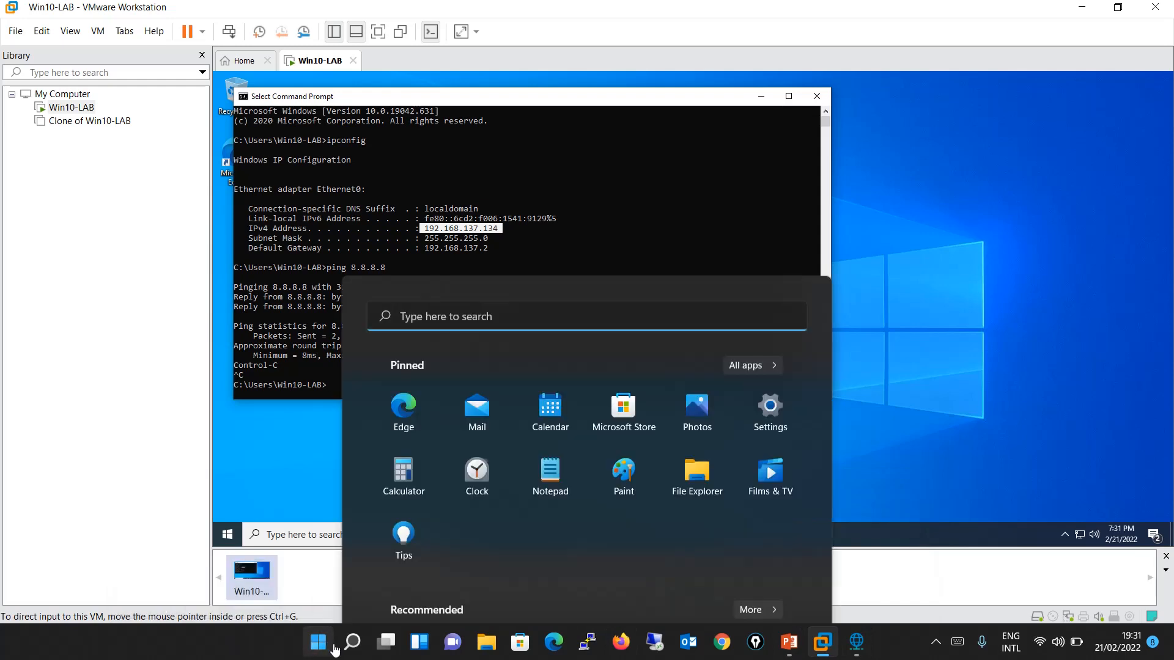
text(cmd)
key(Return)
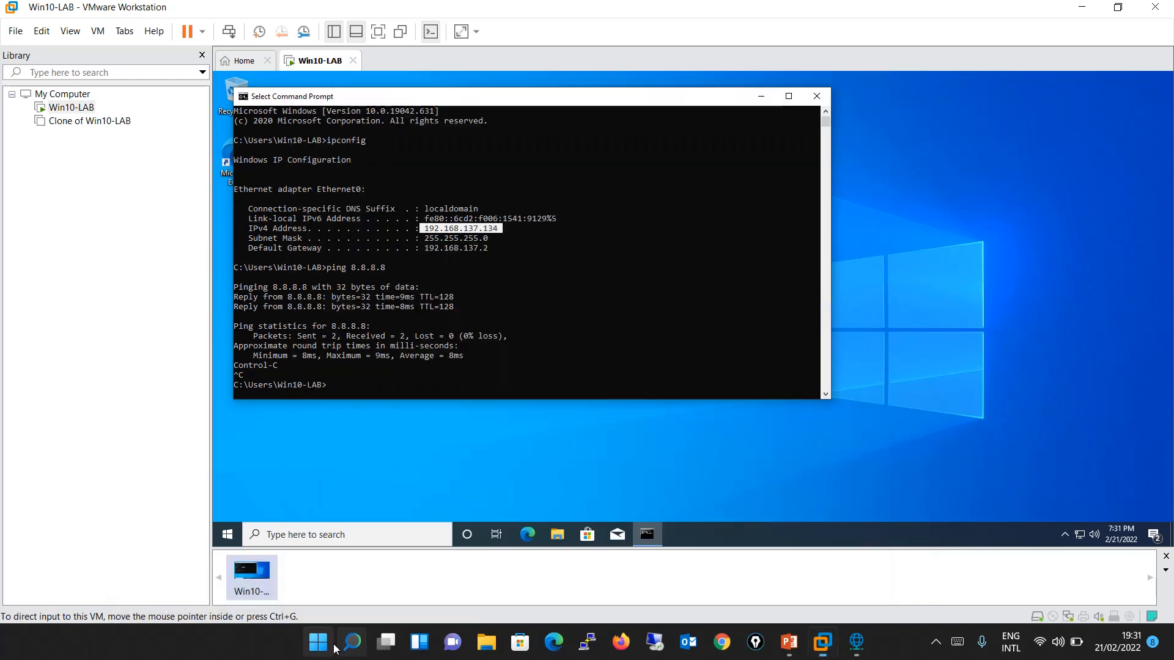
text(ipconfig)
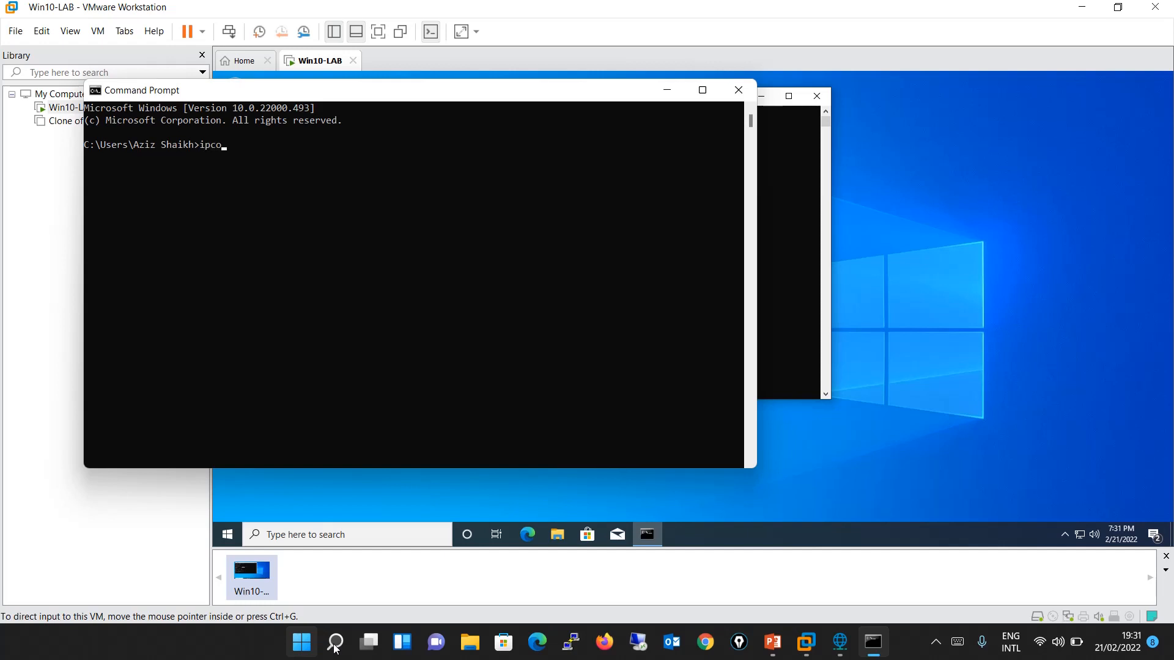
key(Return)
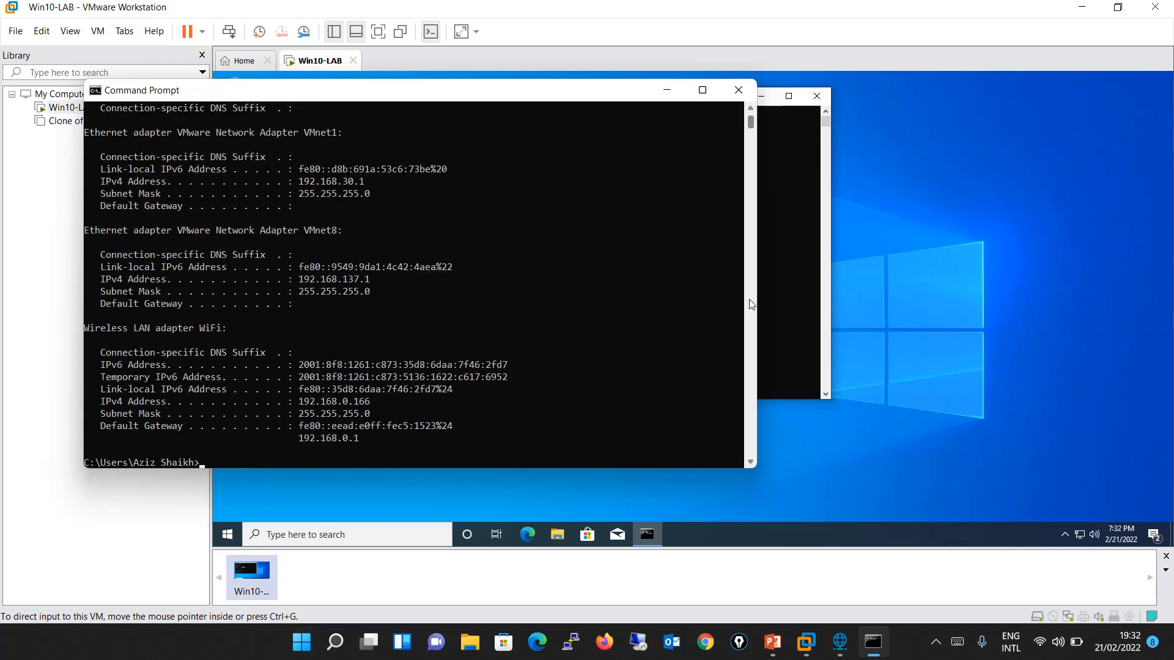
Compare the guest's IP configuration with the host's, highlighting the host WiFi adapter's IPv4 address, and return to the guest.
click(798, 304)
key(ctrl+alt)
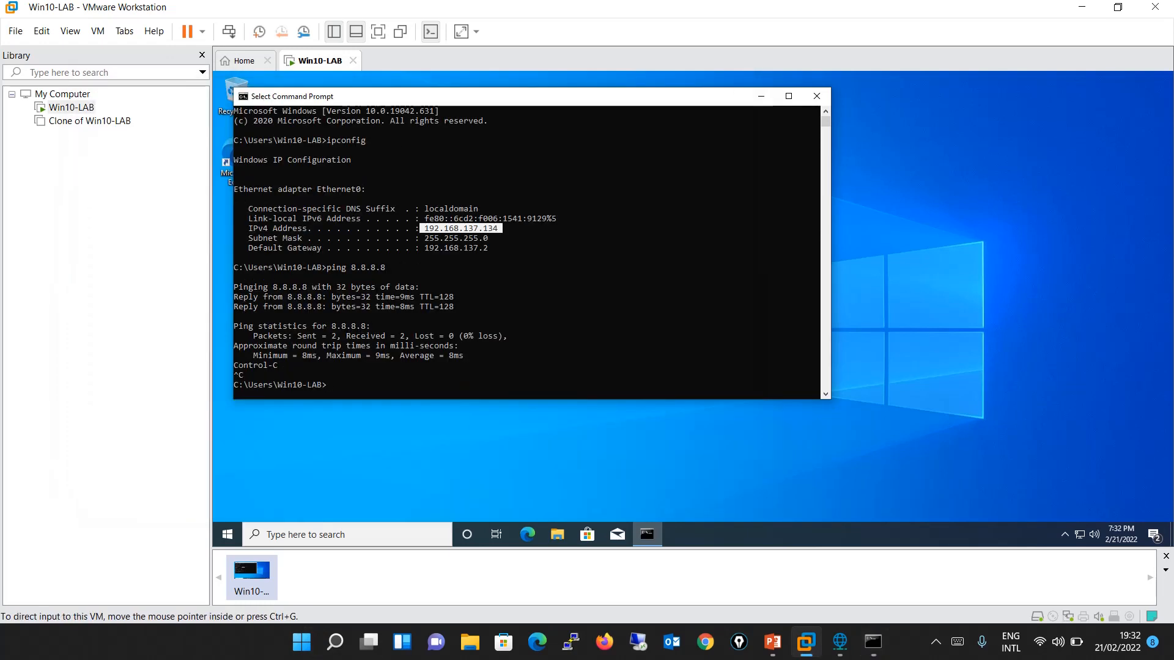
click(872, 649)
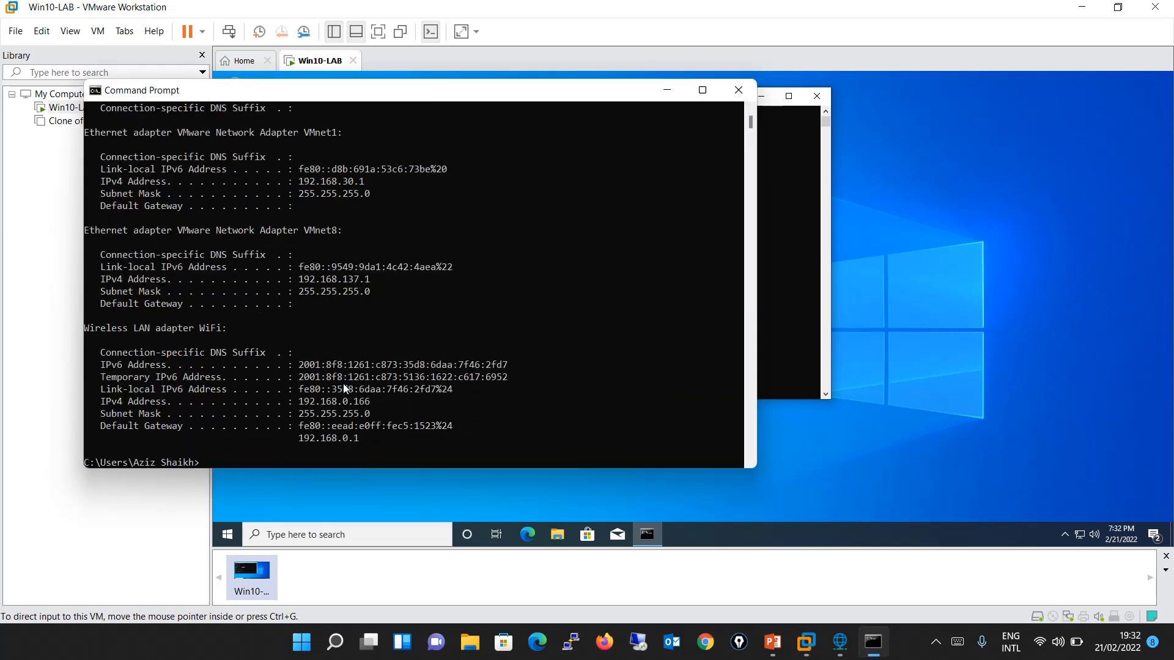
drag(299, 402, 370, 404)
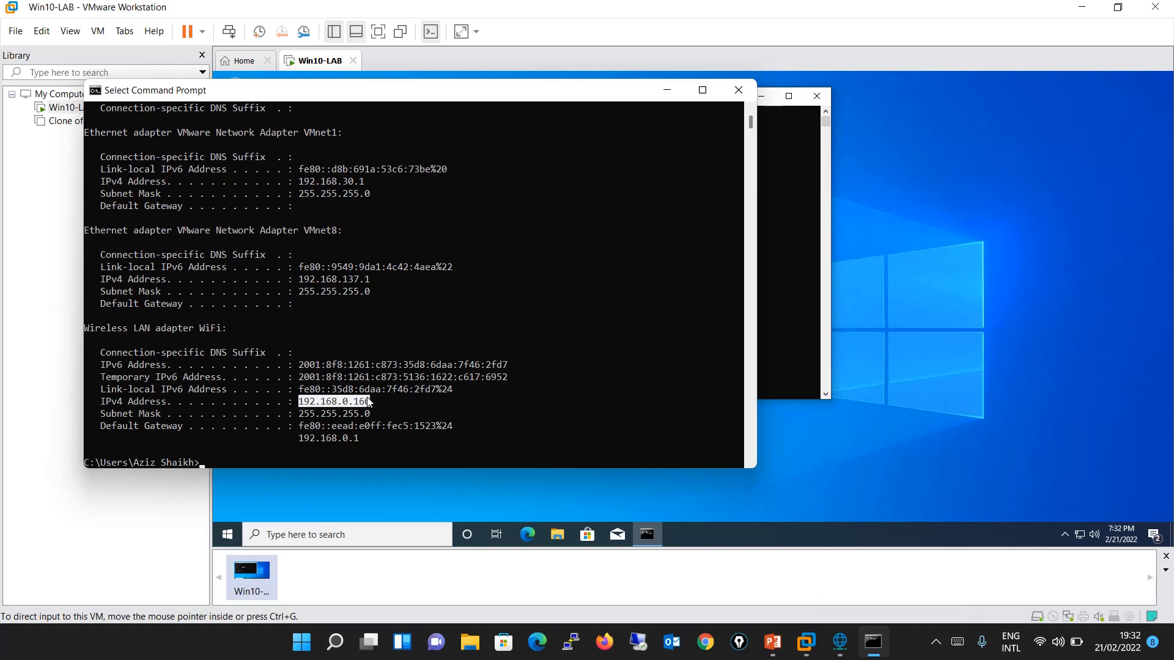
click(816, 335)
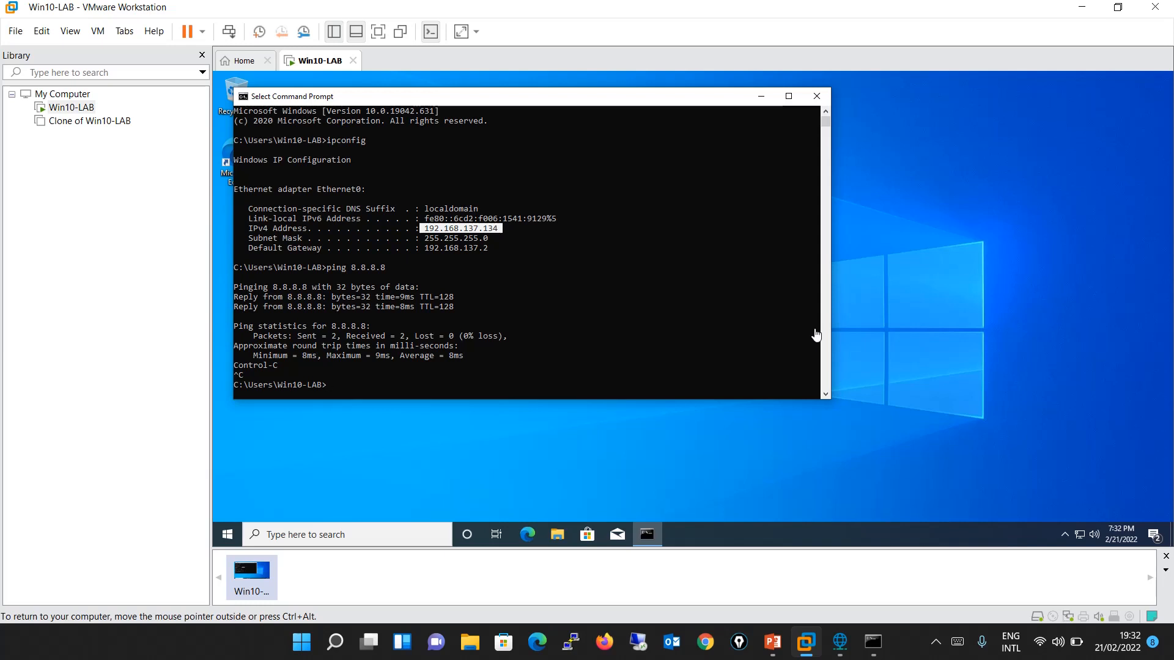
Clear the text selection and run ipconfig /all in the guest's Command Prompt.
click(692, 346)
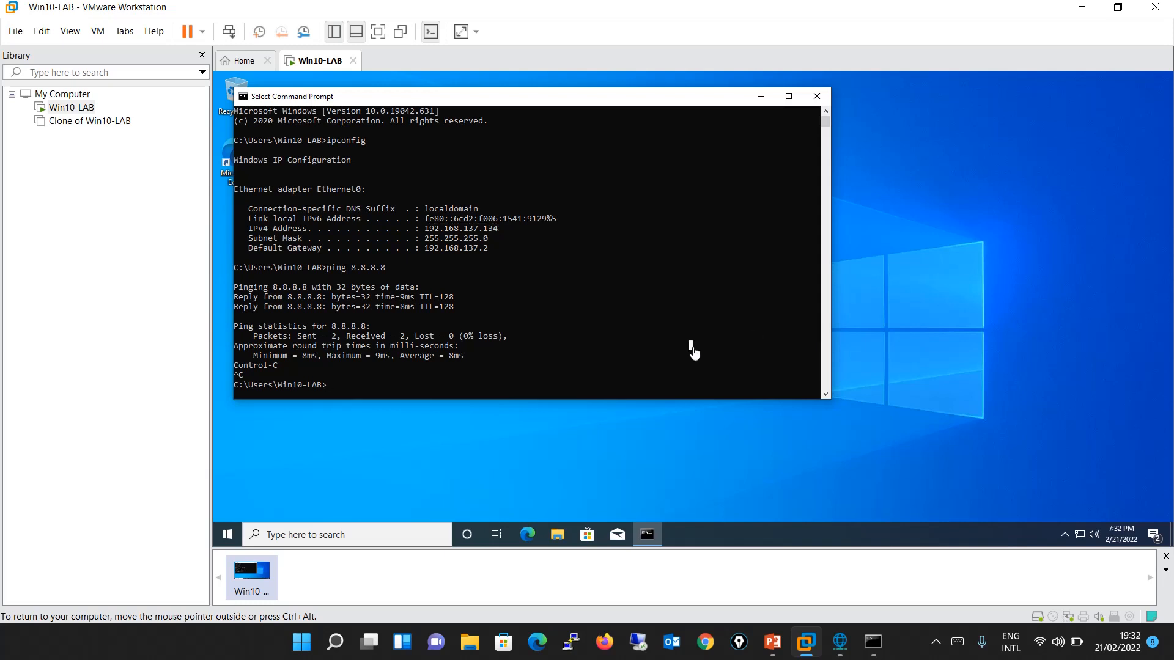
key(Escape)
text(pipcondi)
key(BackSpace)
key(BackSpace)
key(BackSpace)
key(BackSpace)
key(BackSpace)
key(BackSpace)
key(BackSpace)
key(BackSpace)
text(ipconfig /all)
key(Return)
text(4)
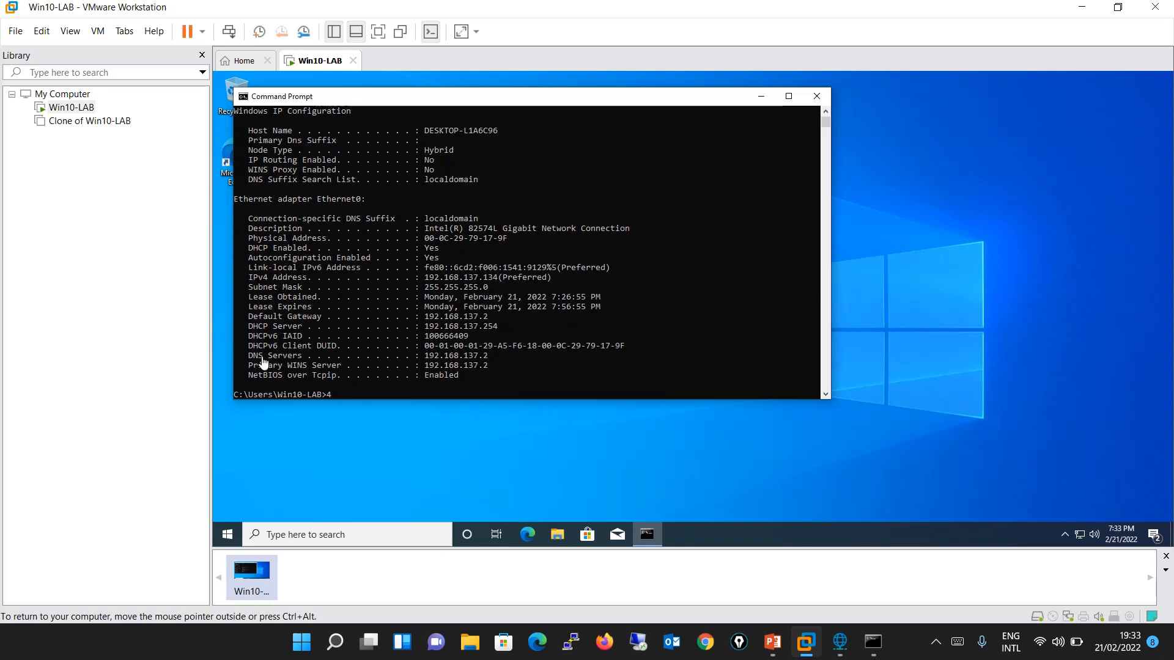
click(427, 278)
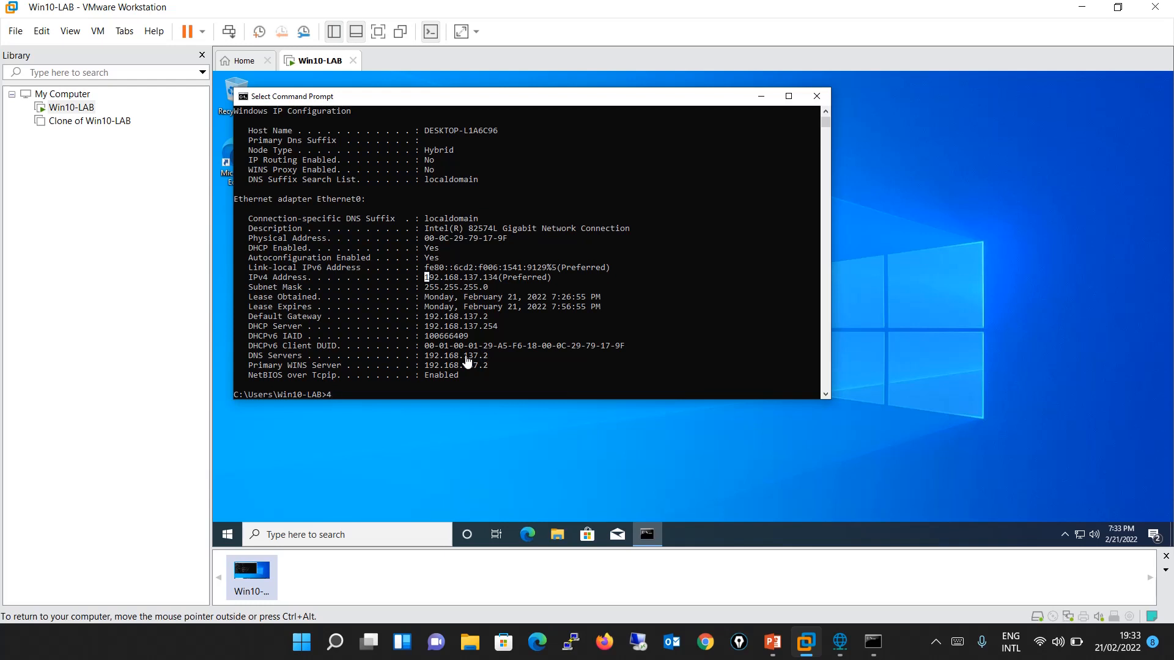
click(530, 536)
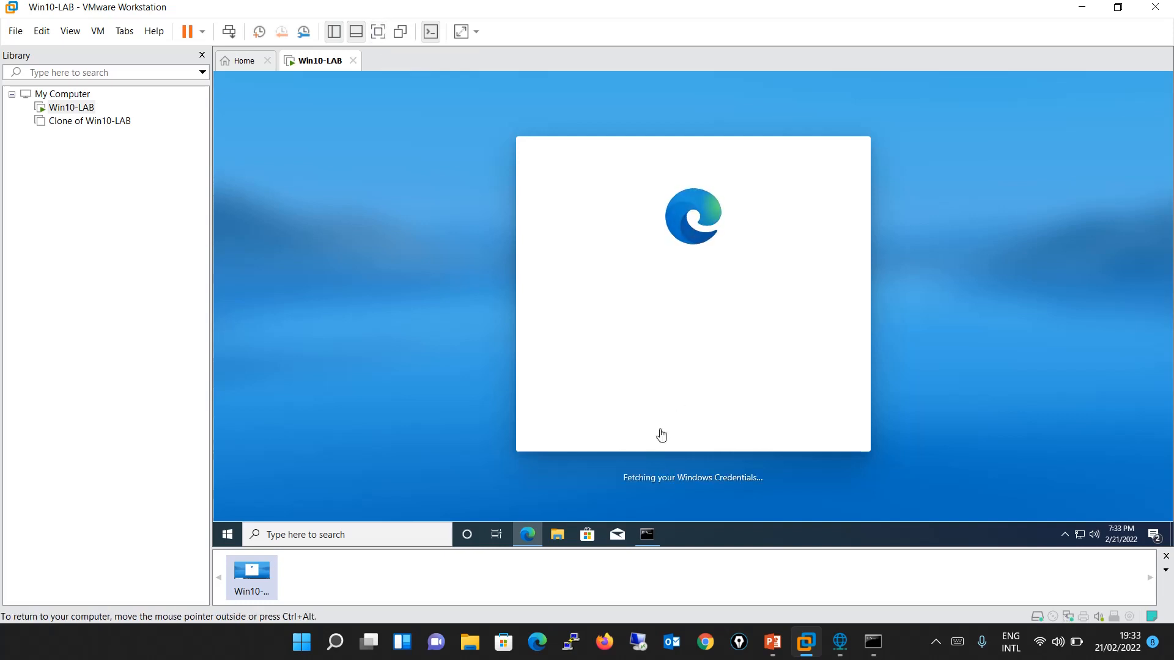
click(647, 534)
text(4)
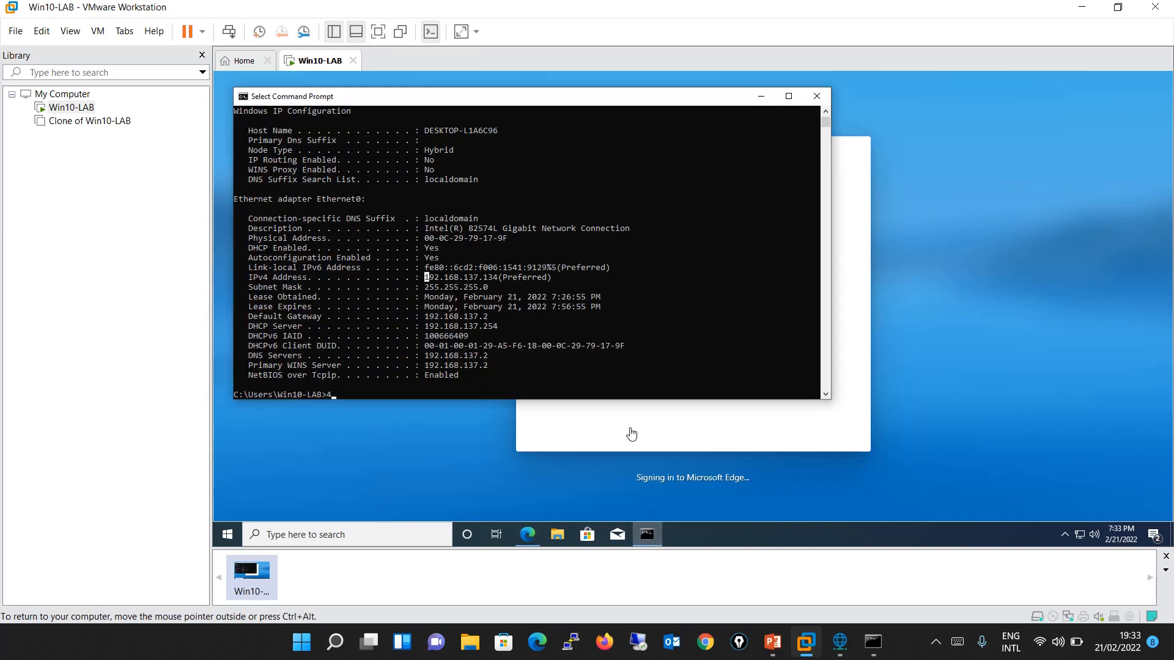
text(ping www.)
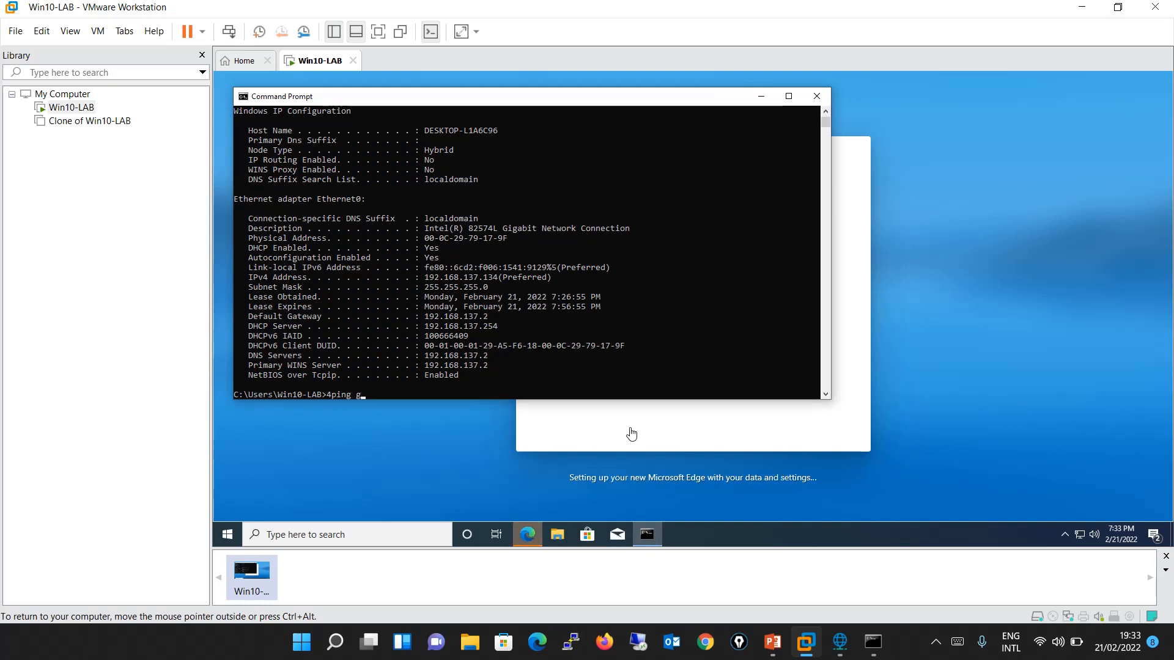
text(google.com)
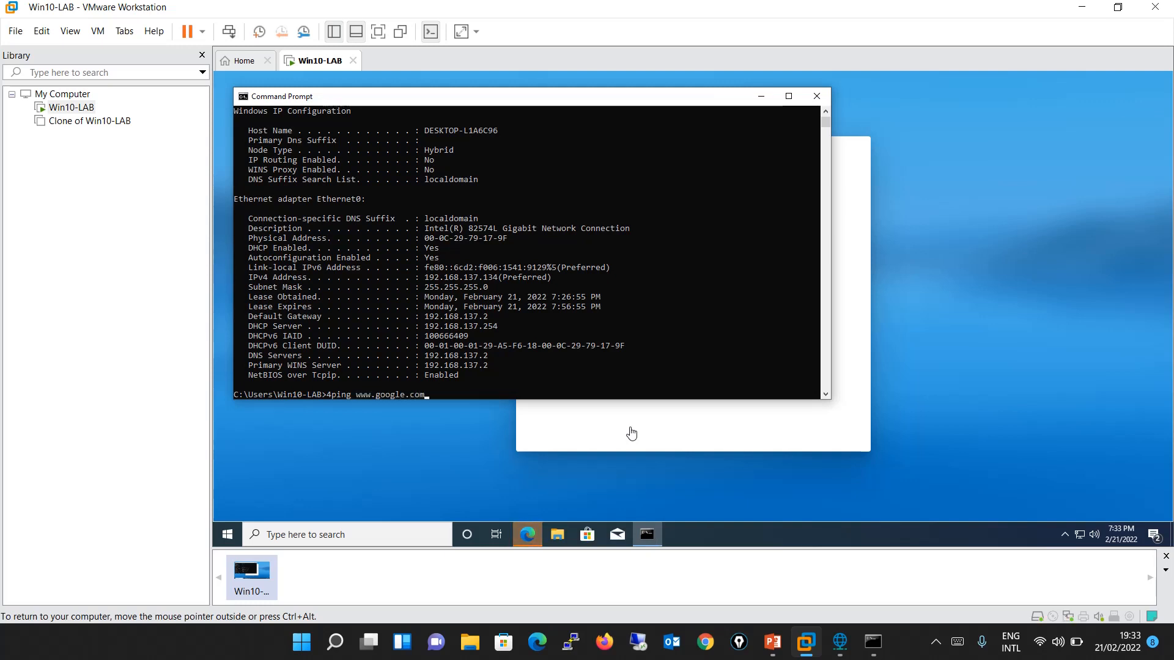
key(Return)
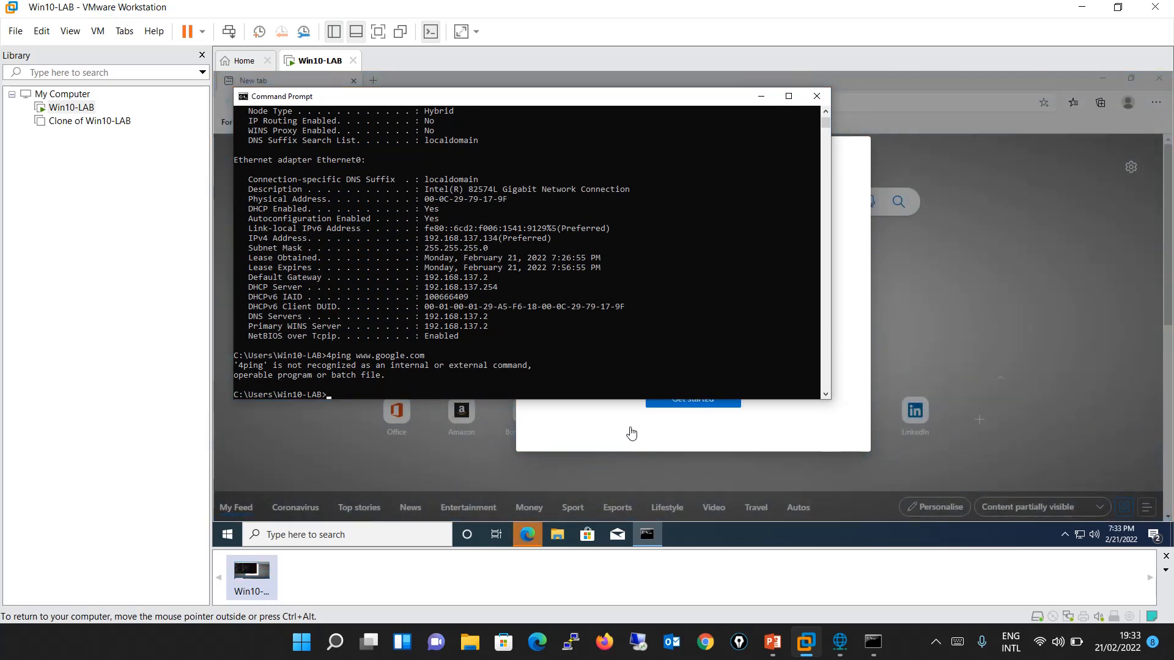
key(Up)
key(Left)
key(Left)
key(Left)
key(Left)
key(Left)
key(Left)
key(Left)
key(Left)
key(Left)
key(Left)
key(Left)
key(Left)
key(Left)
key(Left)
key(Left)
key(Left)
key(Left)
key(Left)
key(Left)
key(BackSpace)
key(Return)
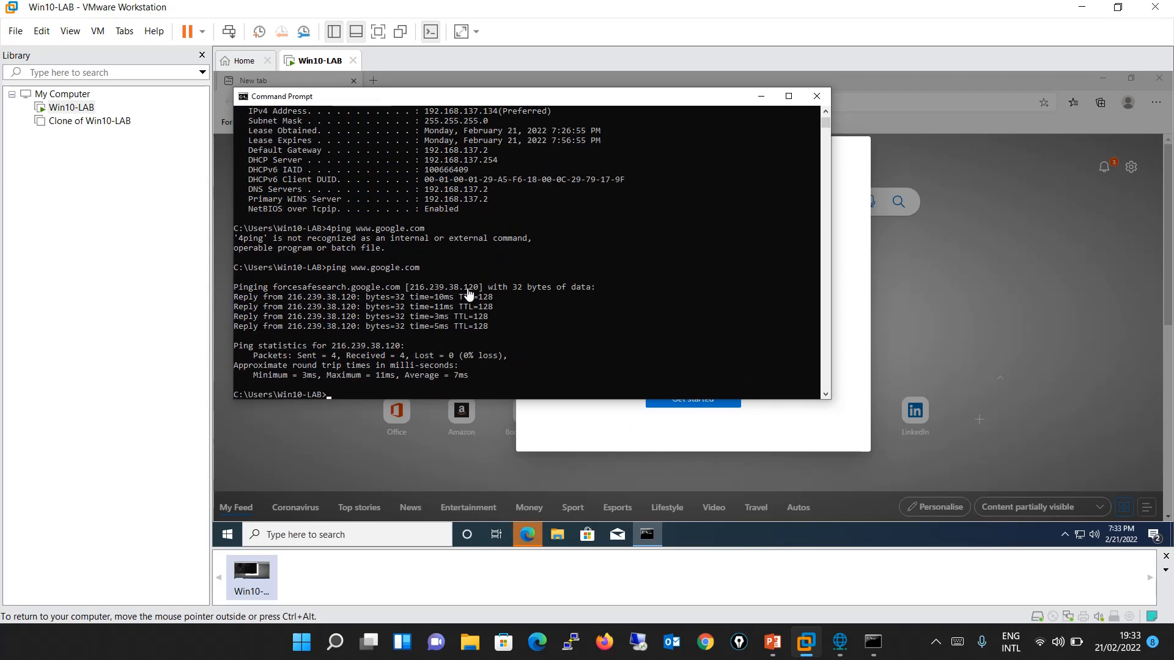
Go through the guest's Edge welcome setup with the Inspirational page layout, dismiss the sign-in prompt and close the browser.
click(869, 297)
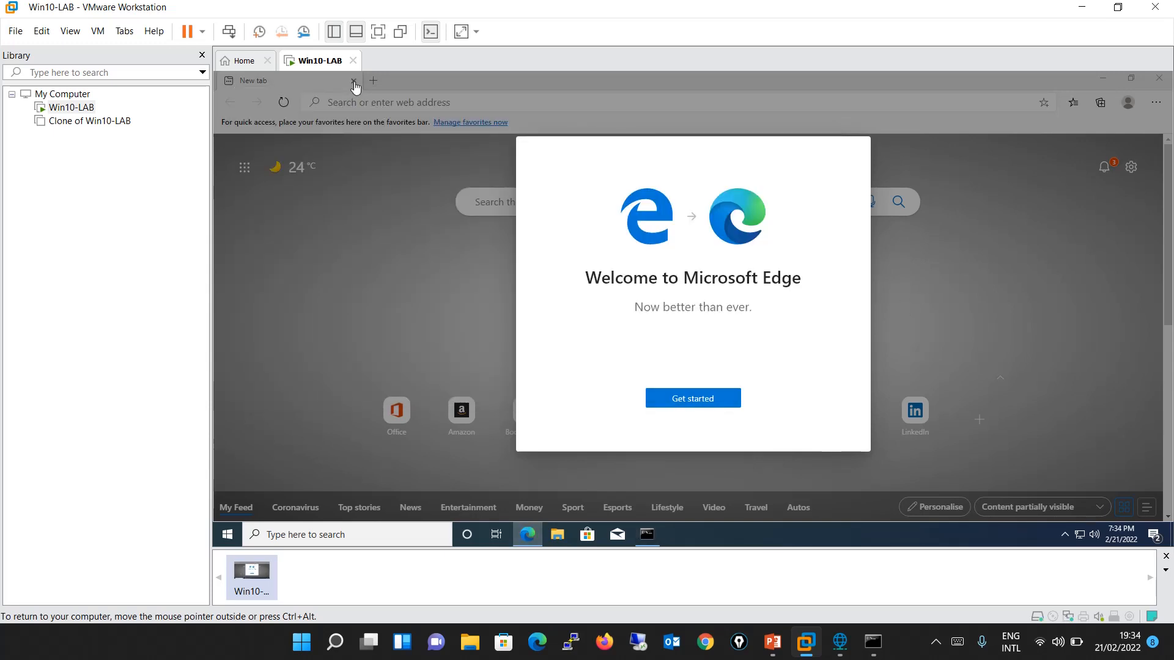
click(680, 398)
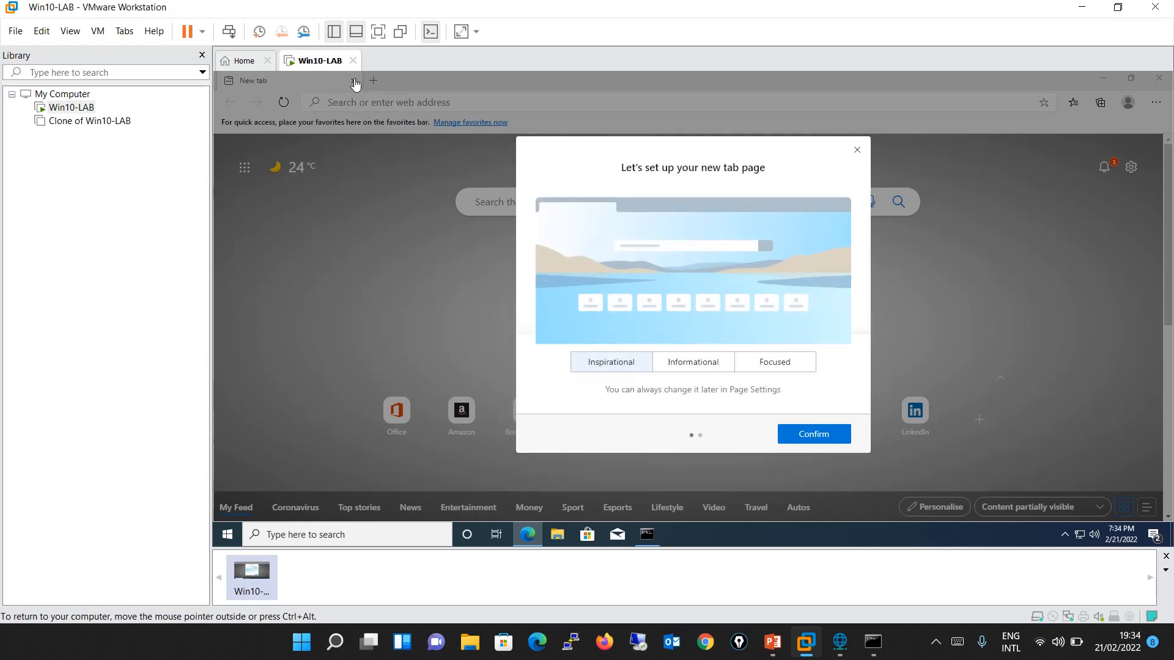
click(786, 433)
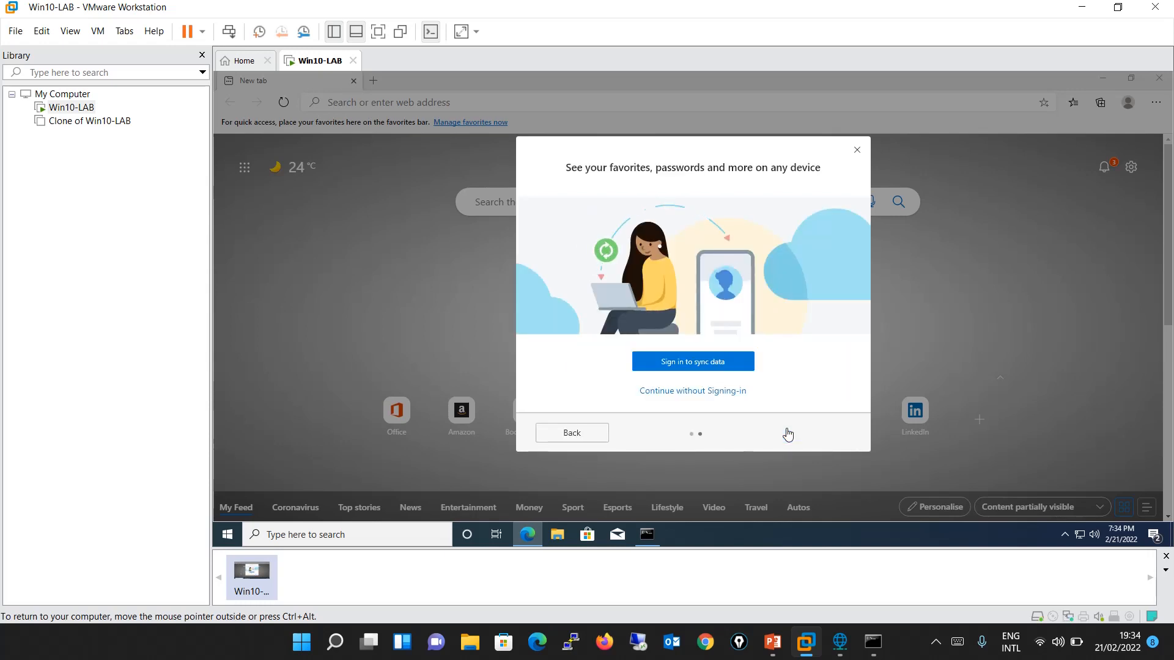
click(588, 432)
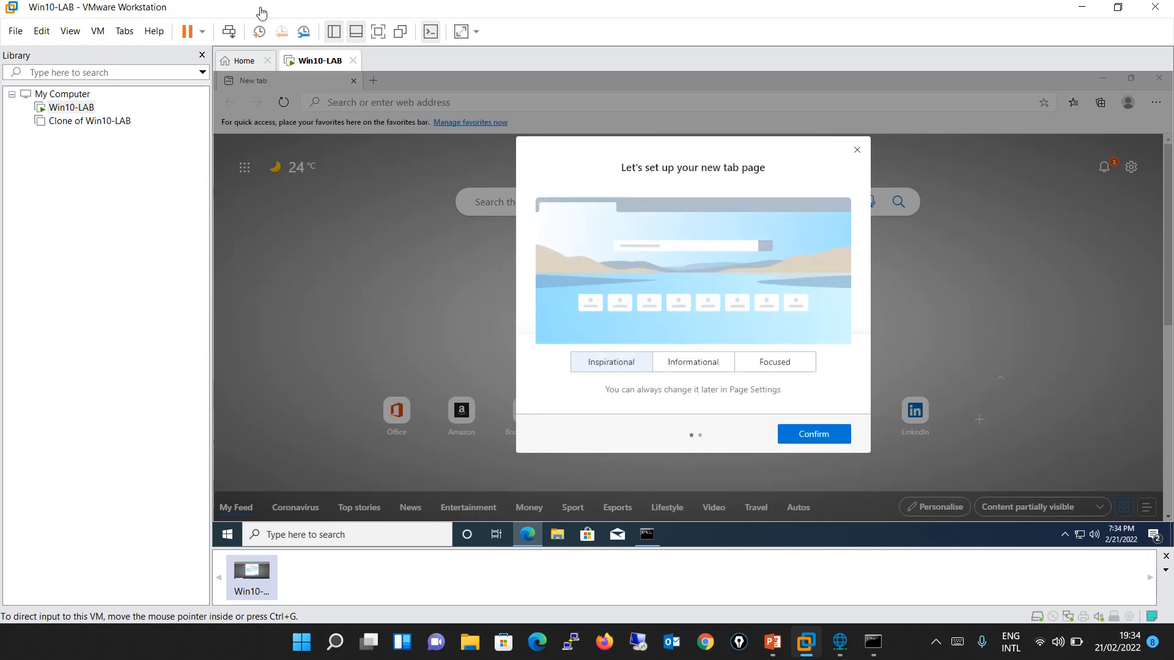
click(827, 434)
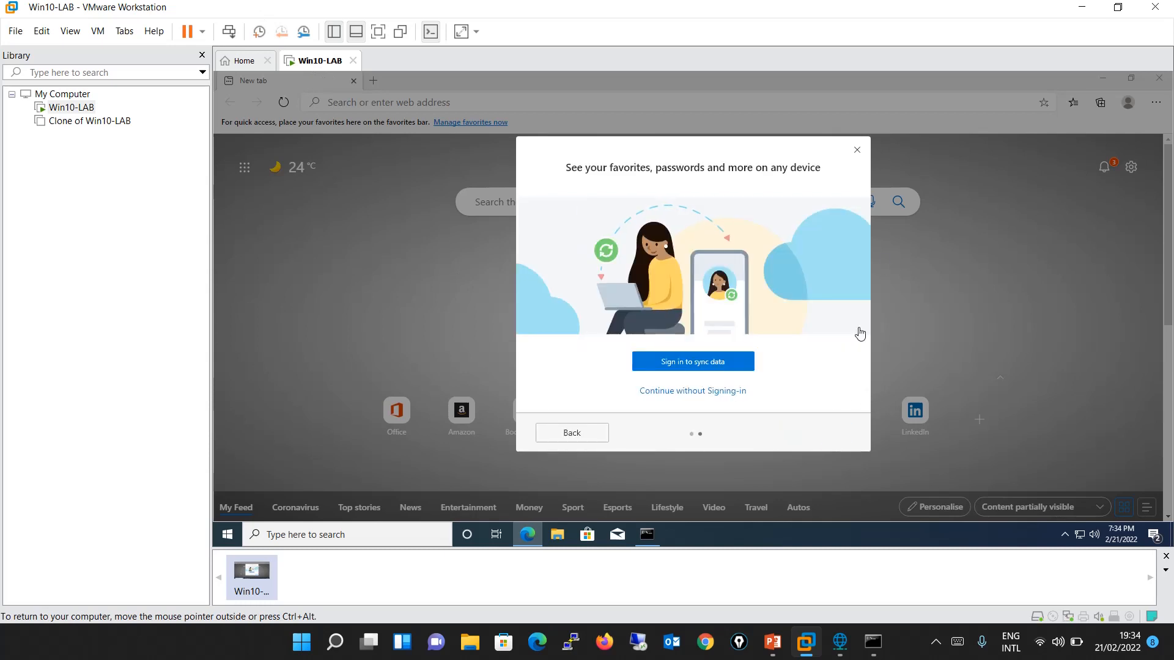
click(857, 150)
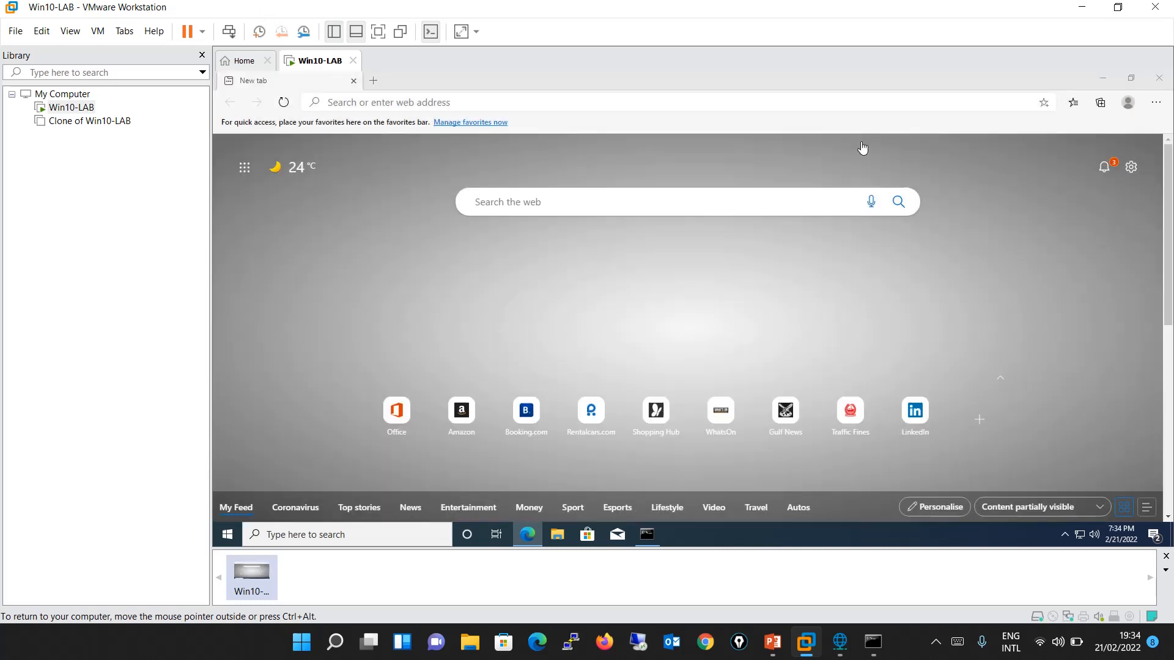
click(353, 81)
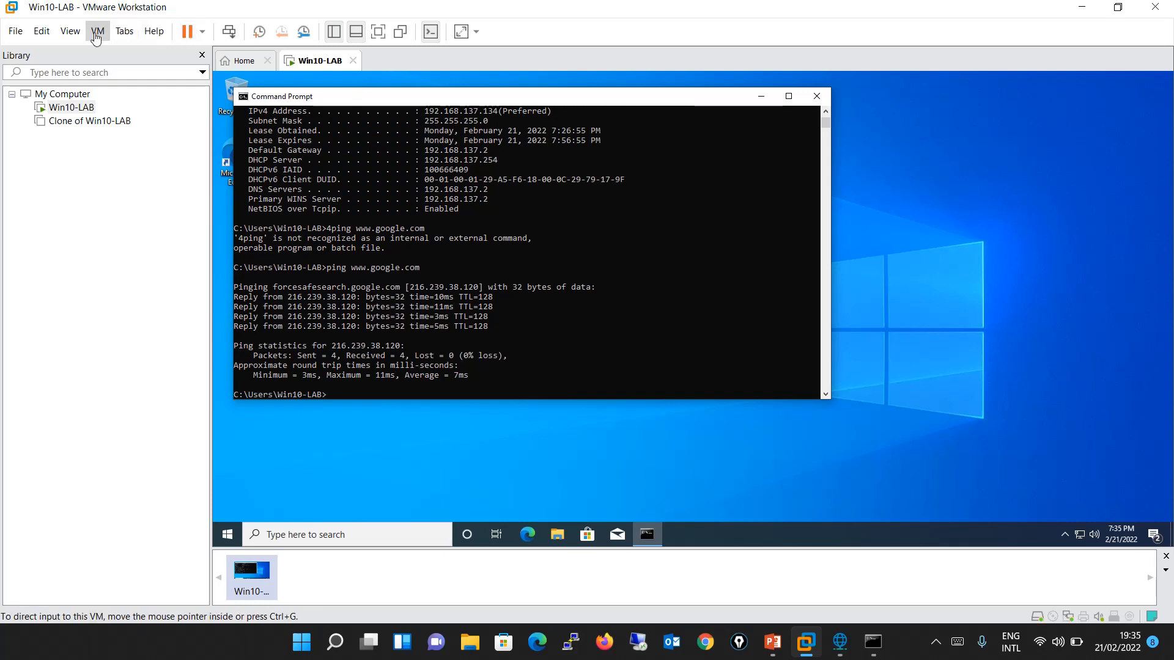
Open the Virtual Network Editor, unlock its settings with administrator privileges and view the host-only VMnet1 network.
click(42, 31)
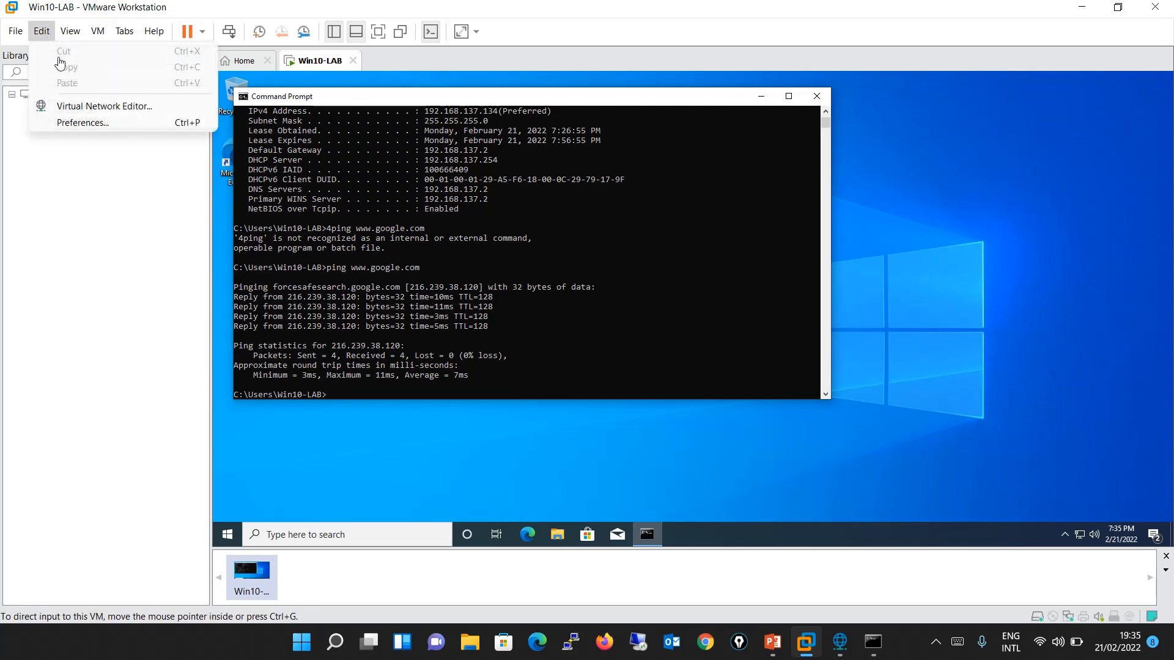
click(86, 109)
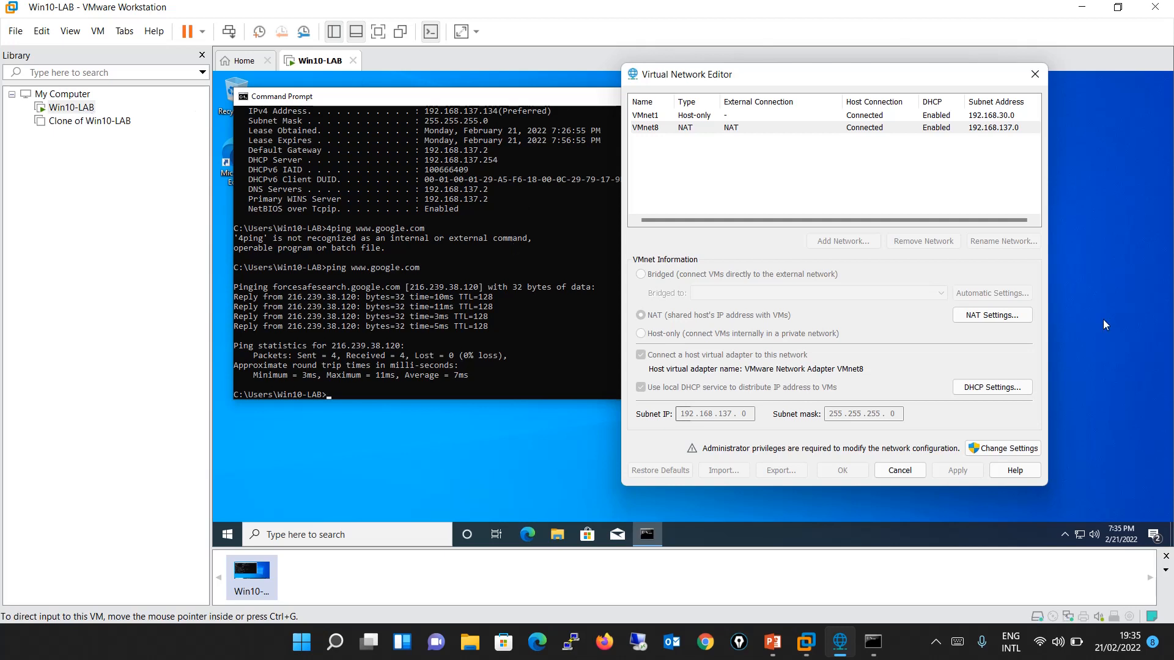
click(995, 451)
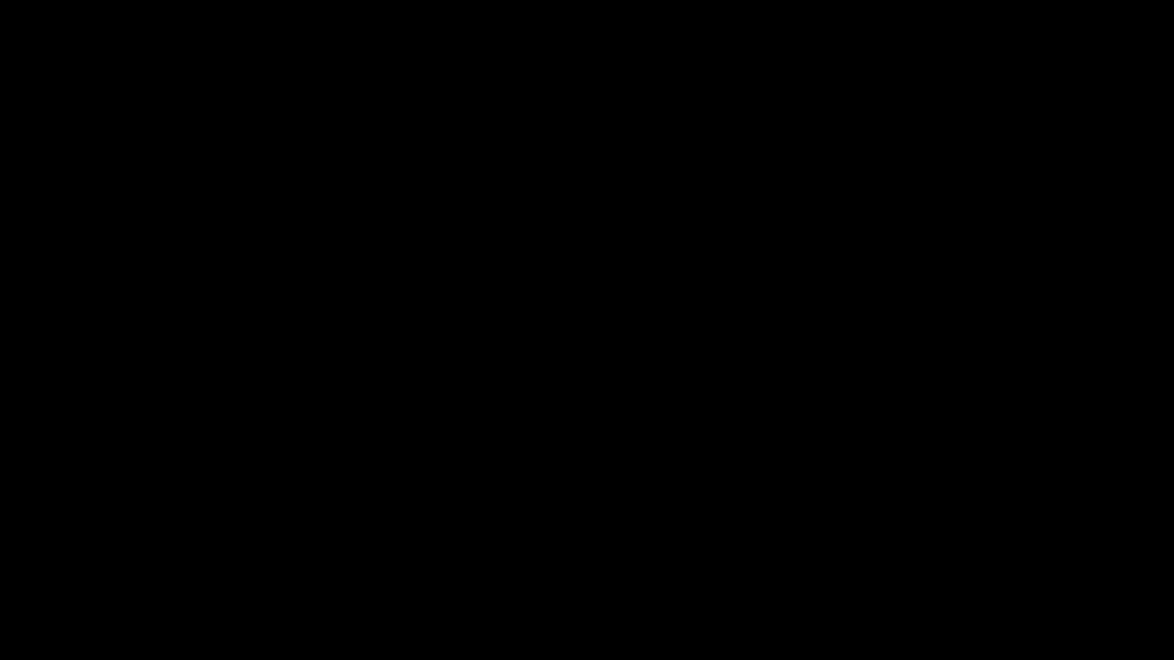
click(555, 452)
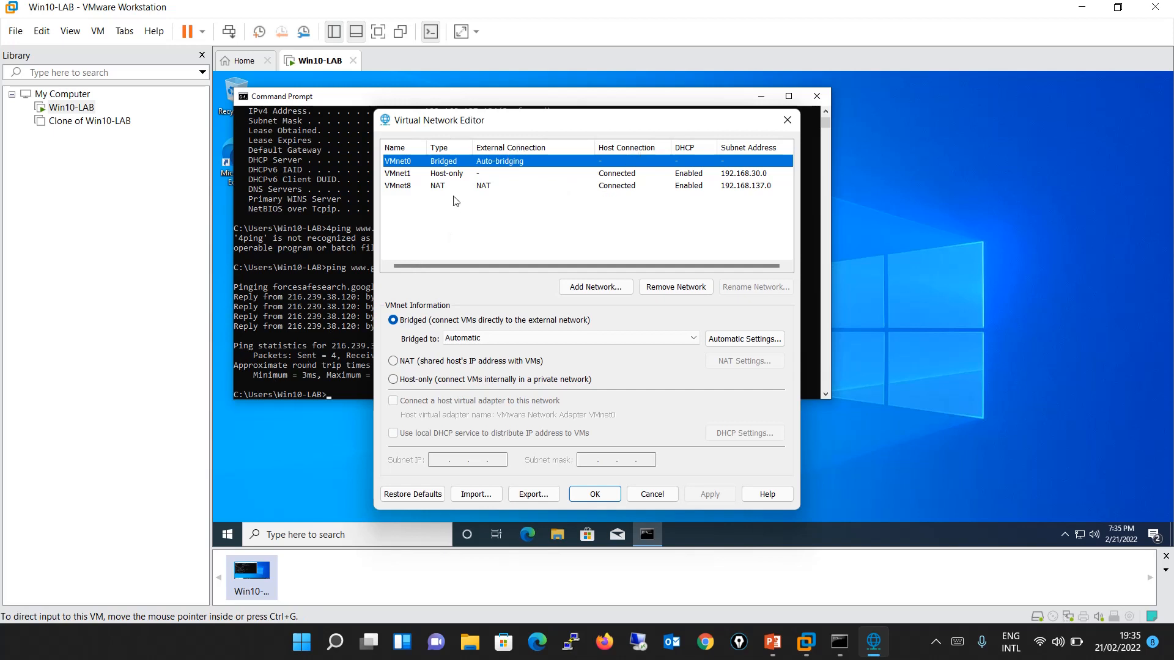
click(447, 175)
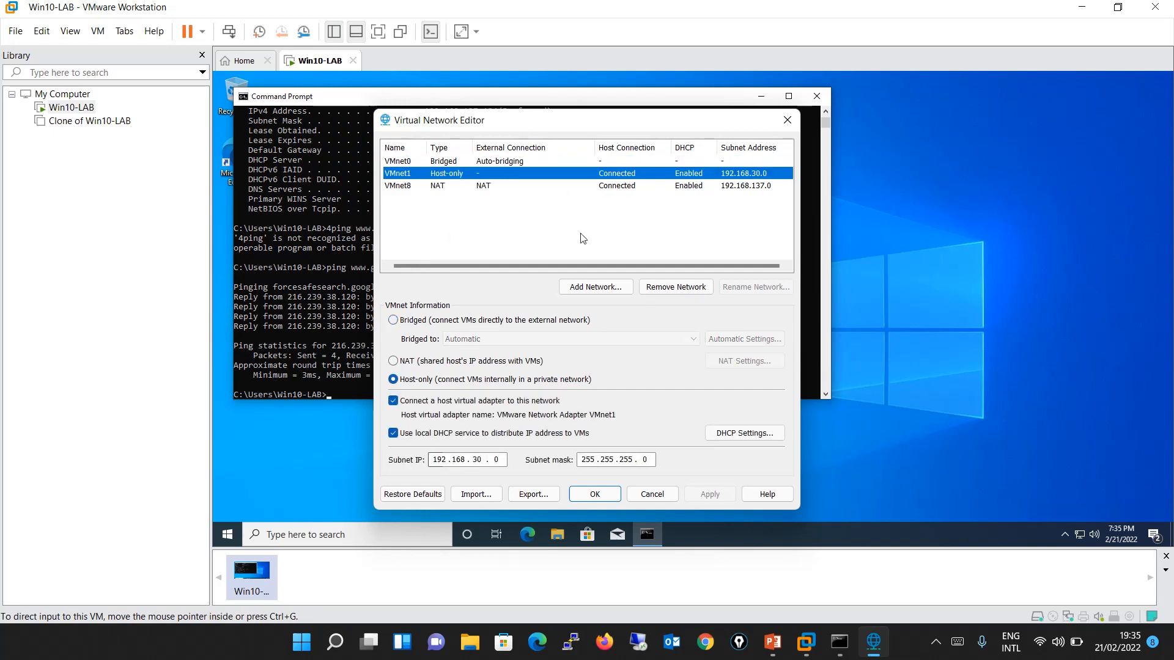
Add the virtual network VMnet2 and select it in the network list.
click(618, 288)
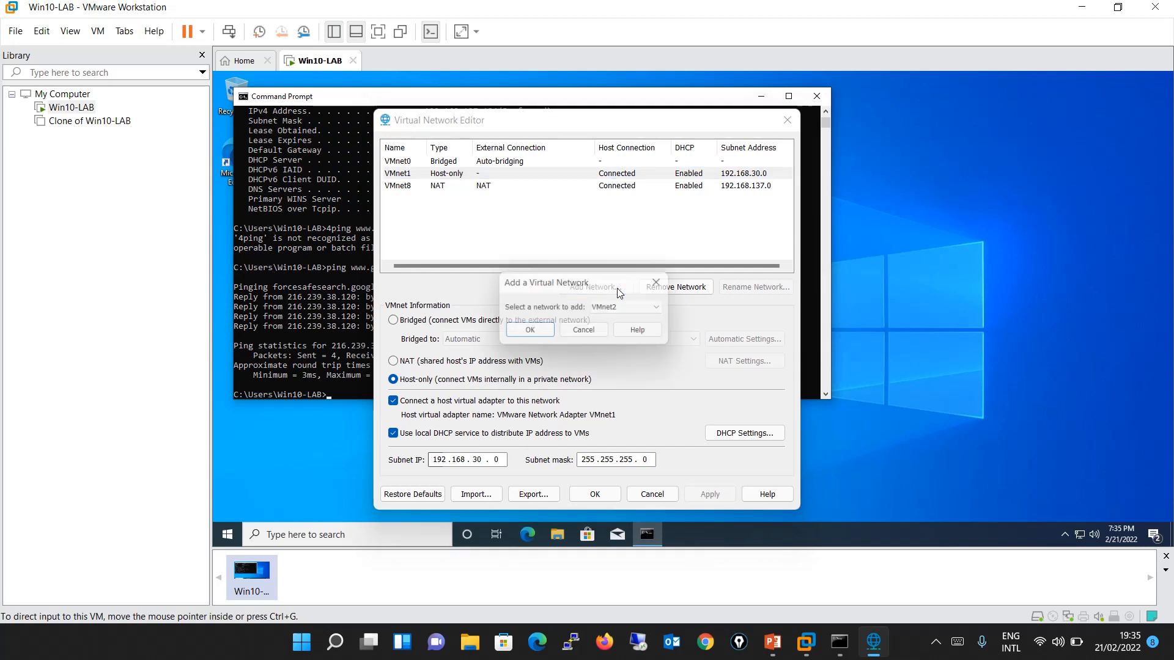
click(539, 334)
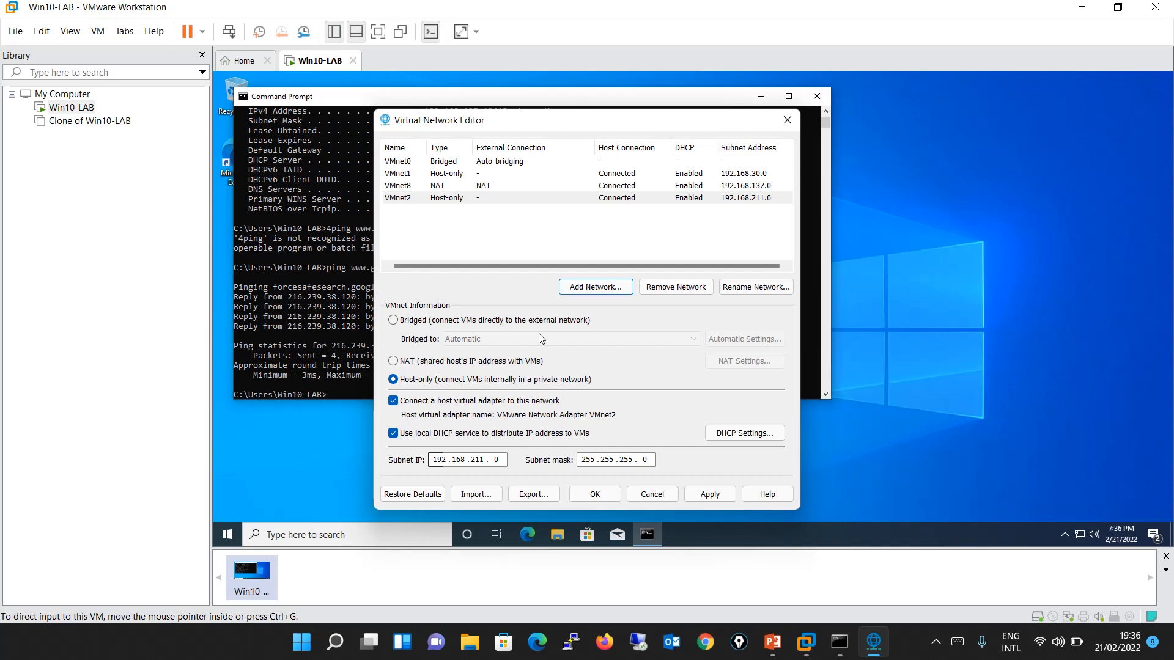
click(444, 199)
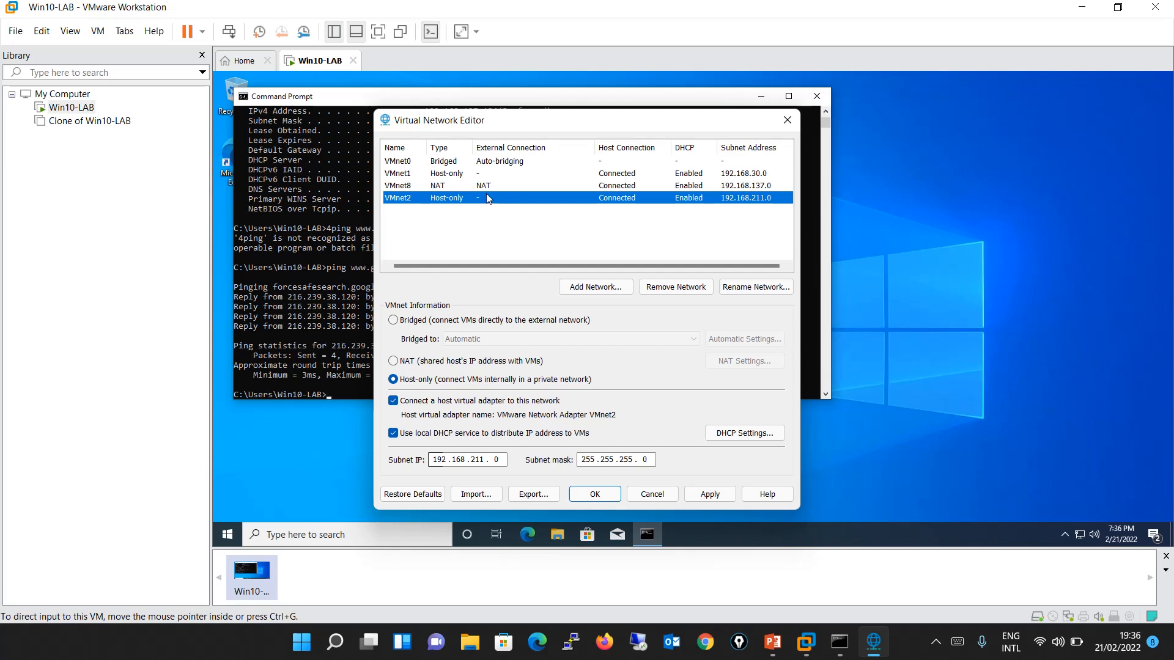
Set VMnet2's subnet IP to 192.168.10.0, disable its local DHCP service, and close the editor without applying the changes.
click(476, 466)
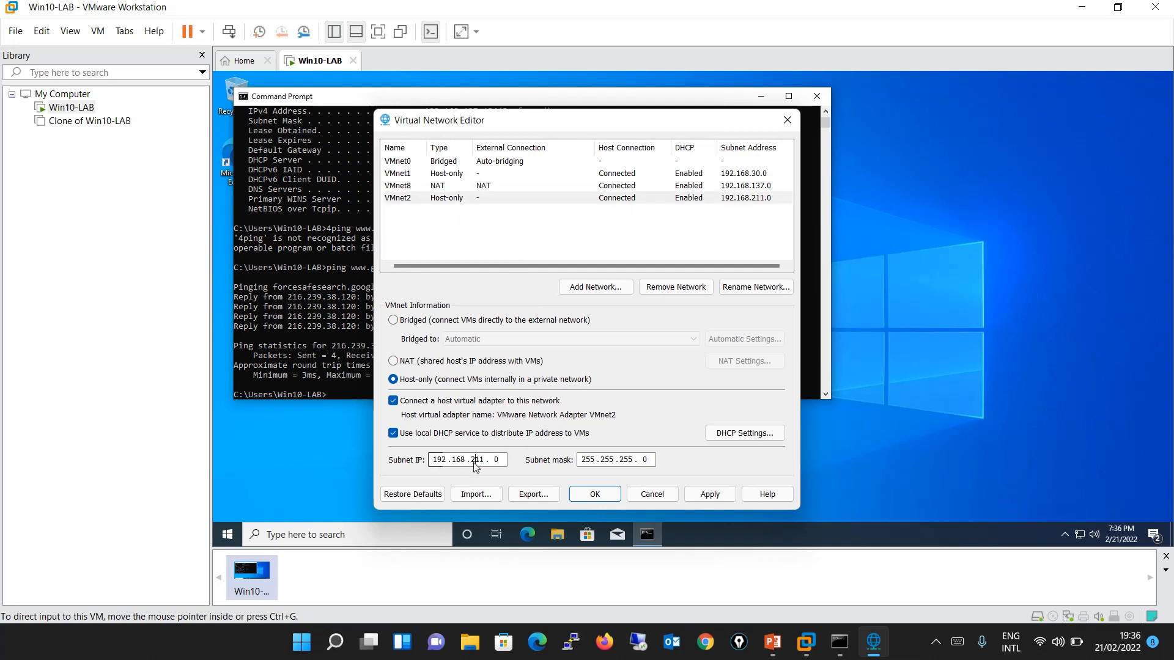
double_click(479, 464)
text(10)
click(393, 434)
click(394, 436)
click(394, 435)
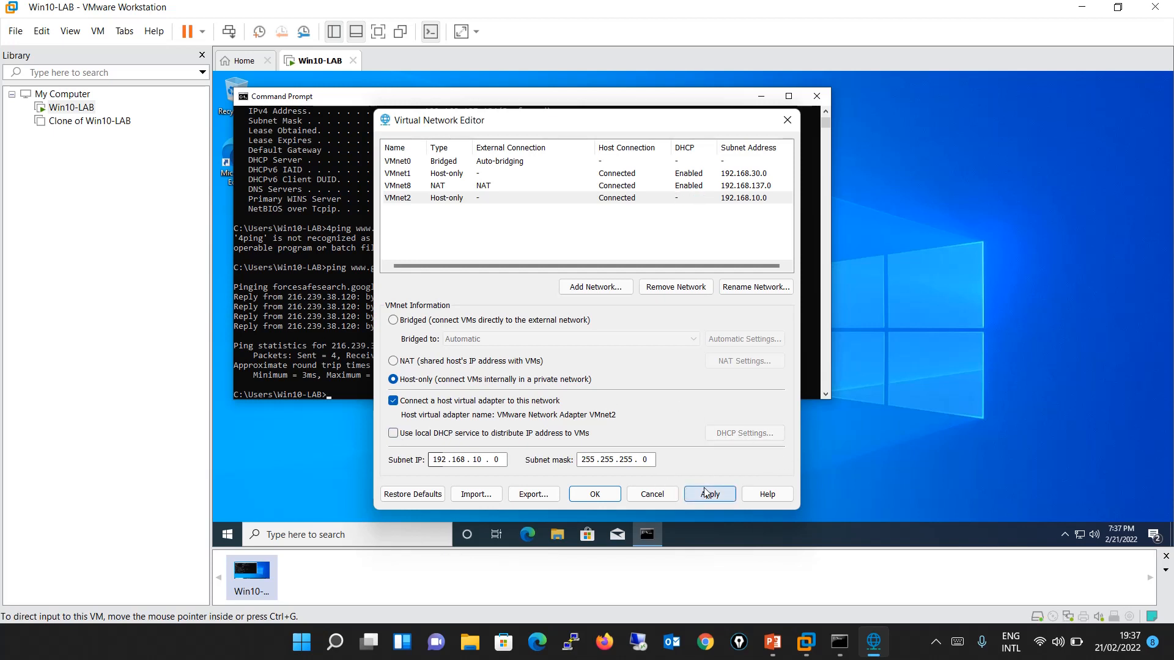
click(786, 121)
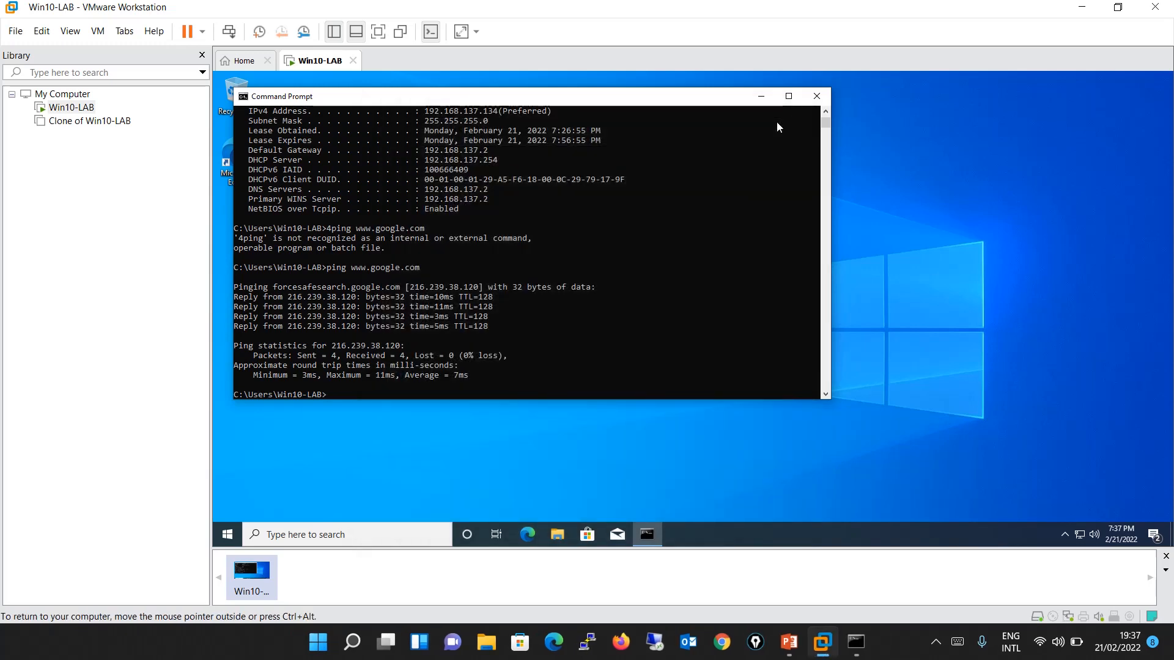